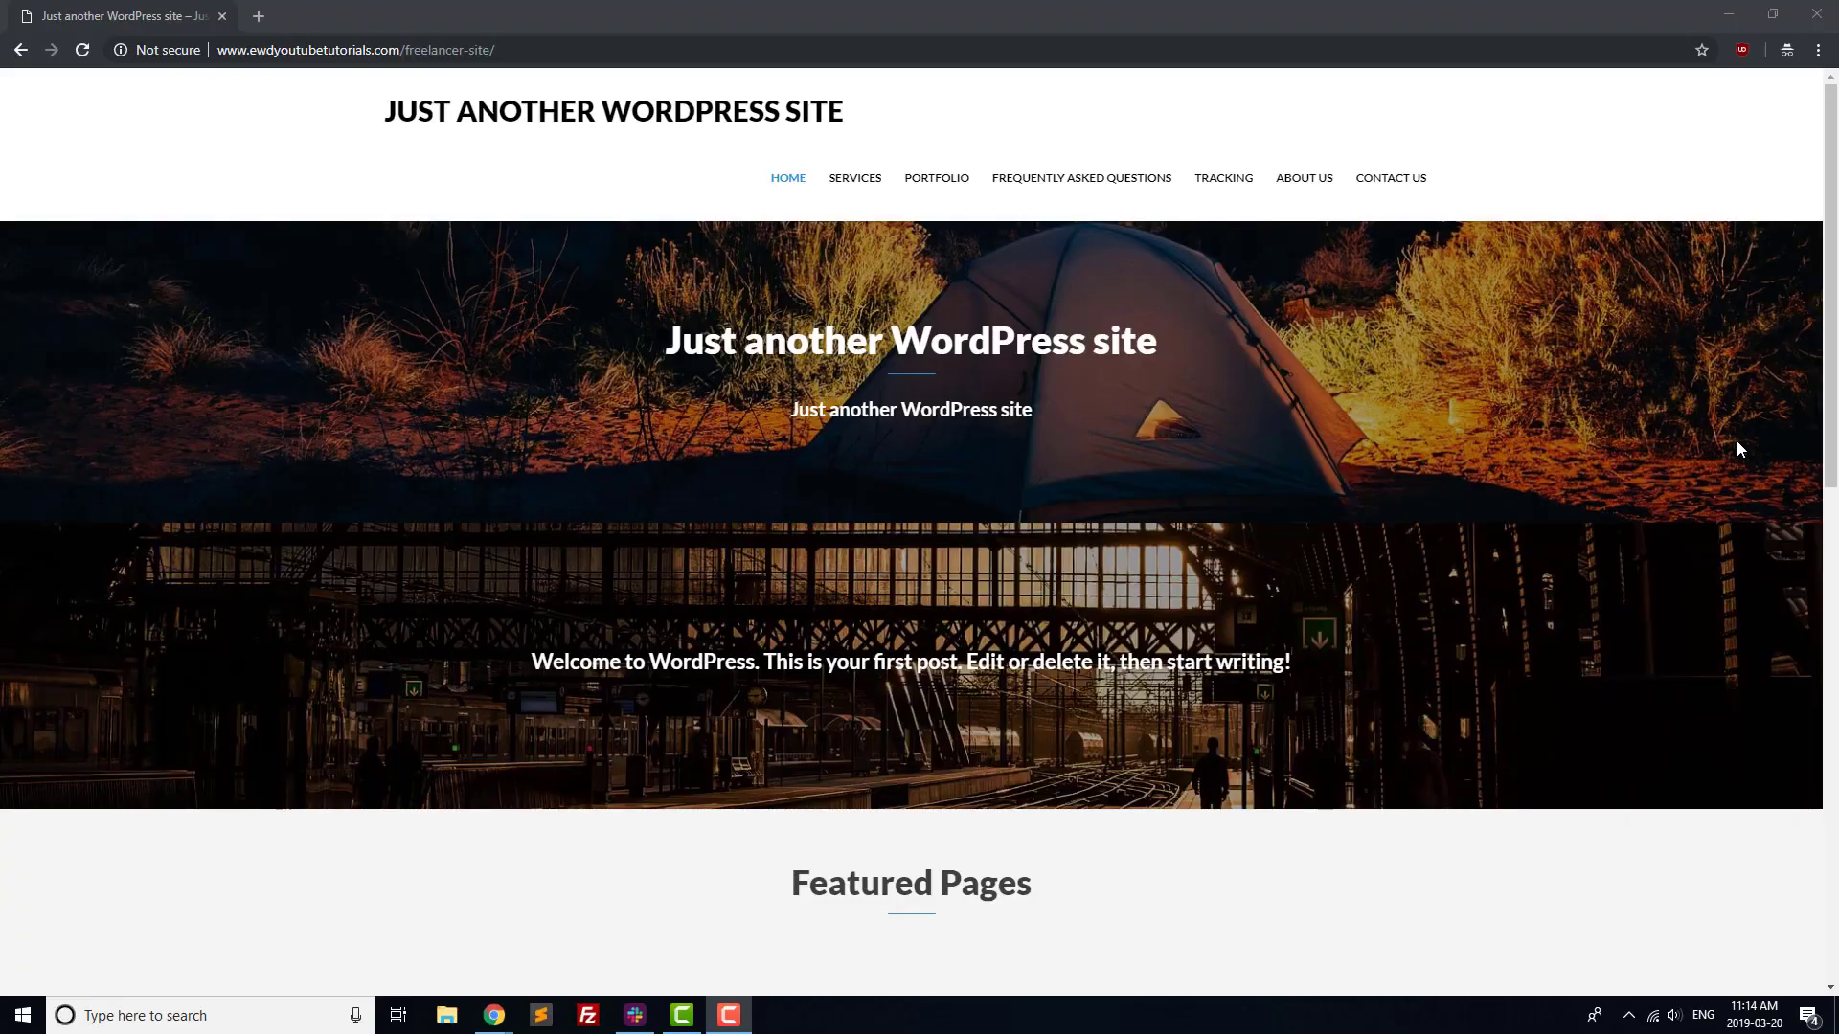
Scroll the freelancer homepage down to its Featured Pages section.
scroll(1739, 448, down, 3)
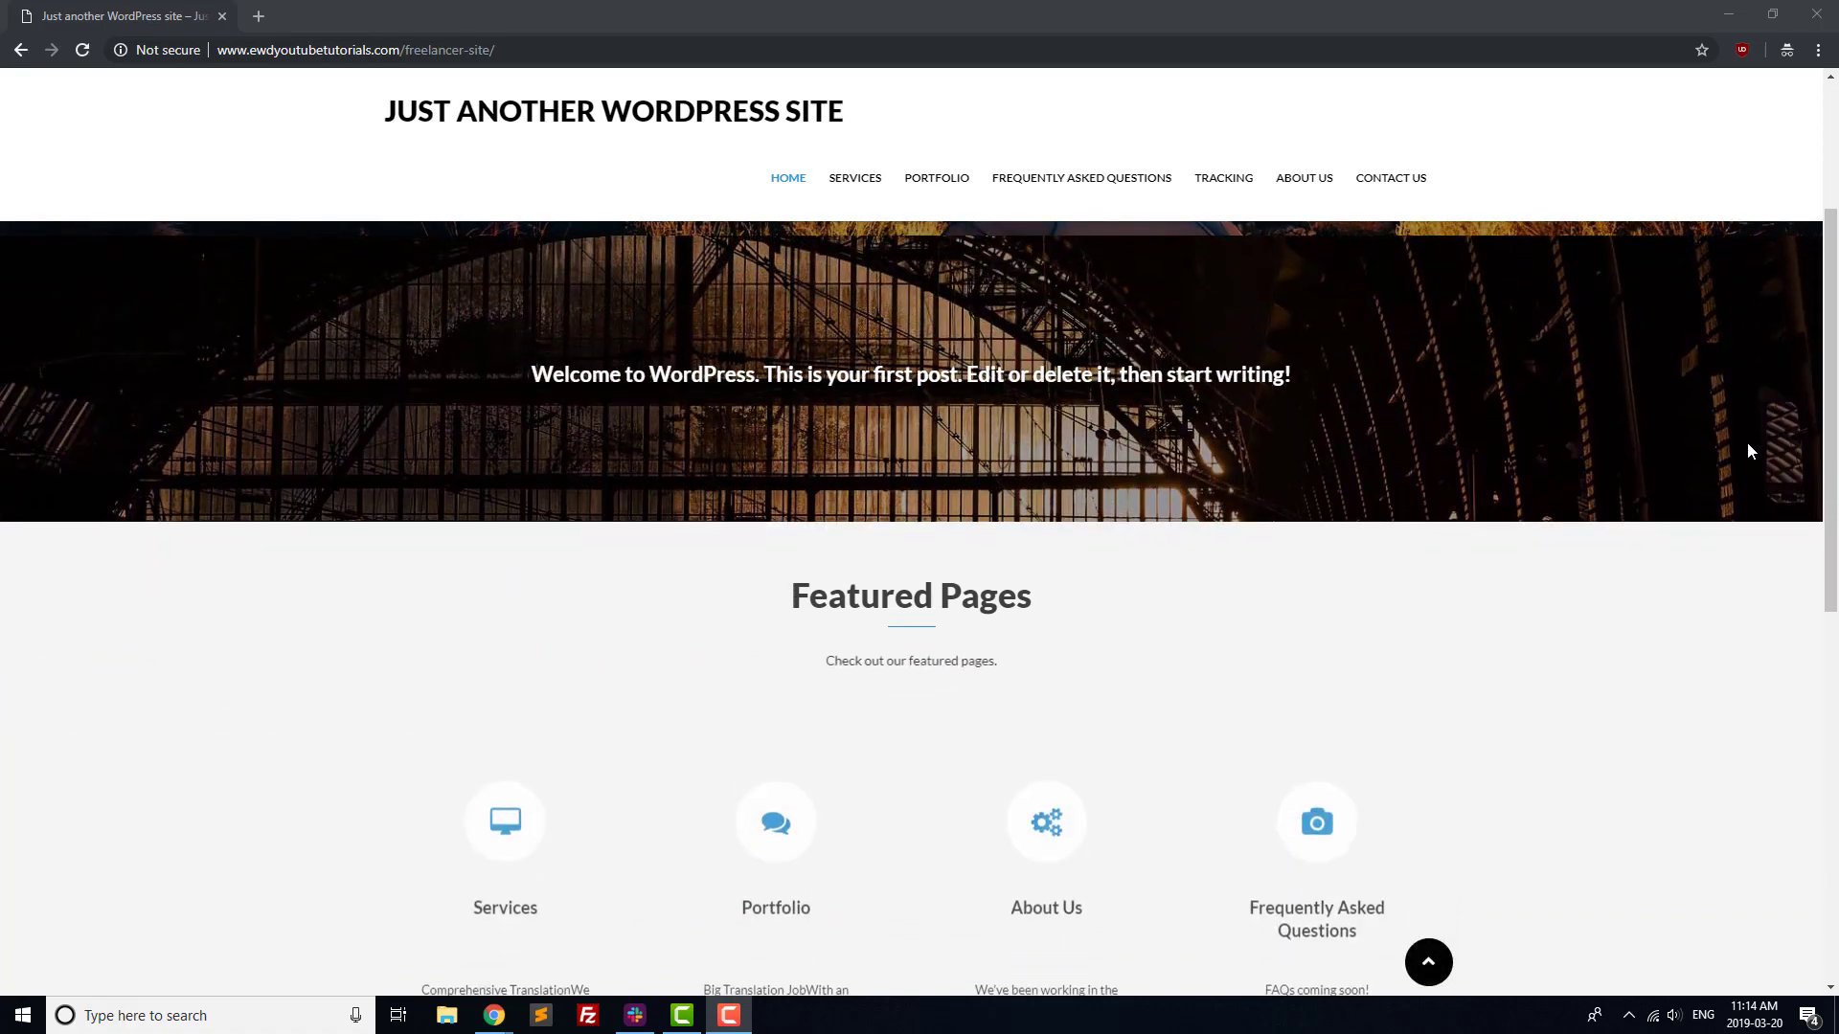
scroll(1748, 450, down, 1)
scroll(1748, 450, down, 1)
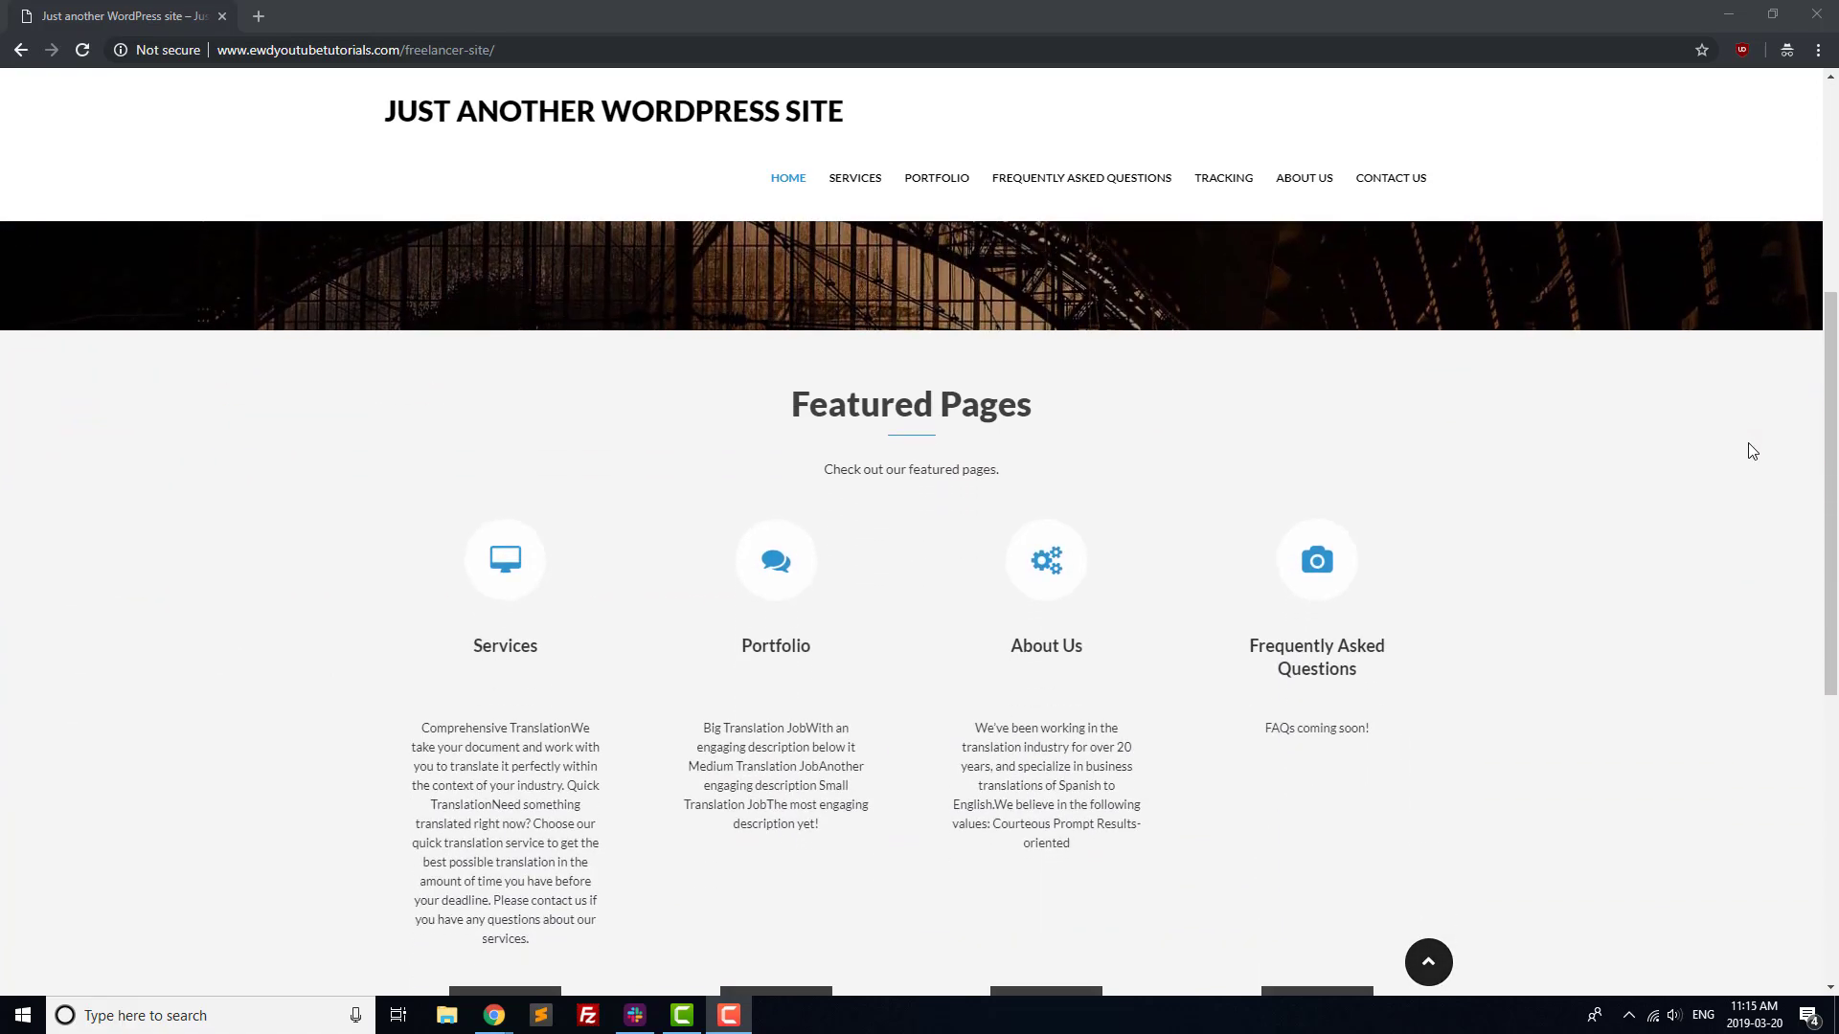
scroll(1752, 451, down, 1)
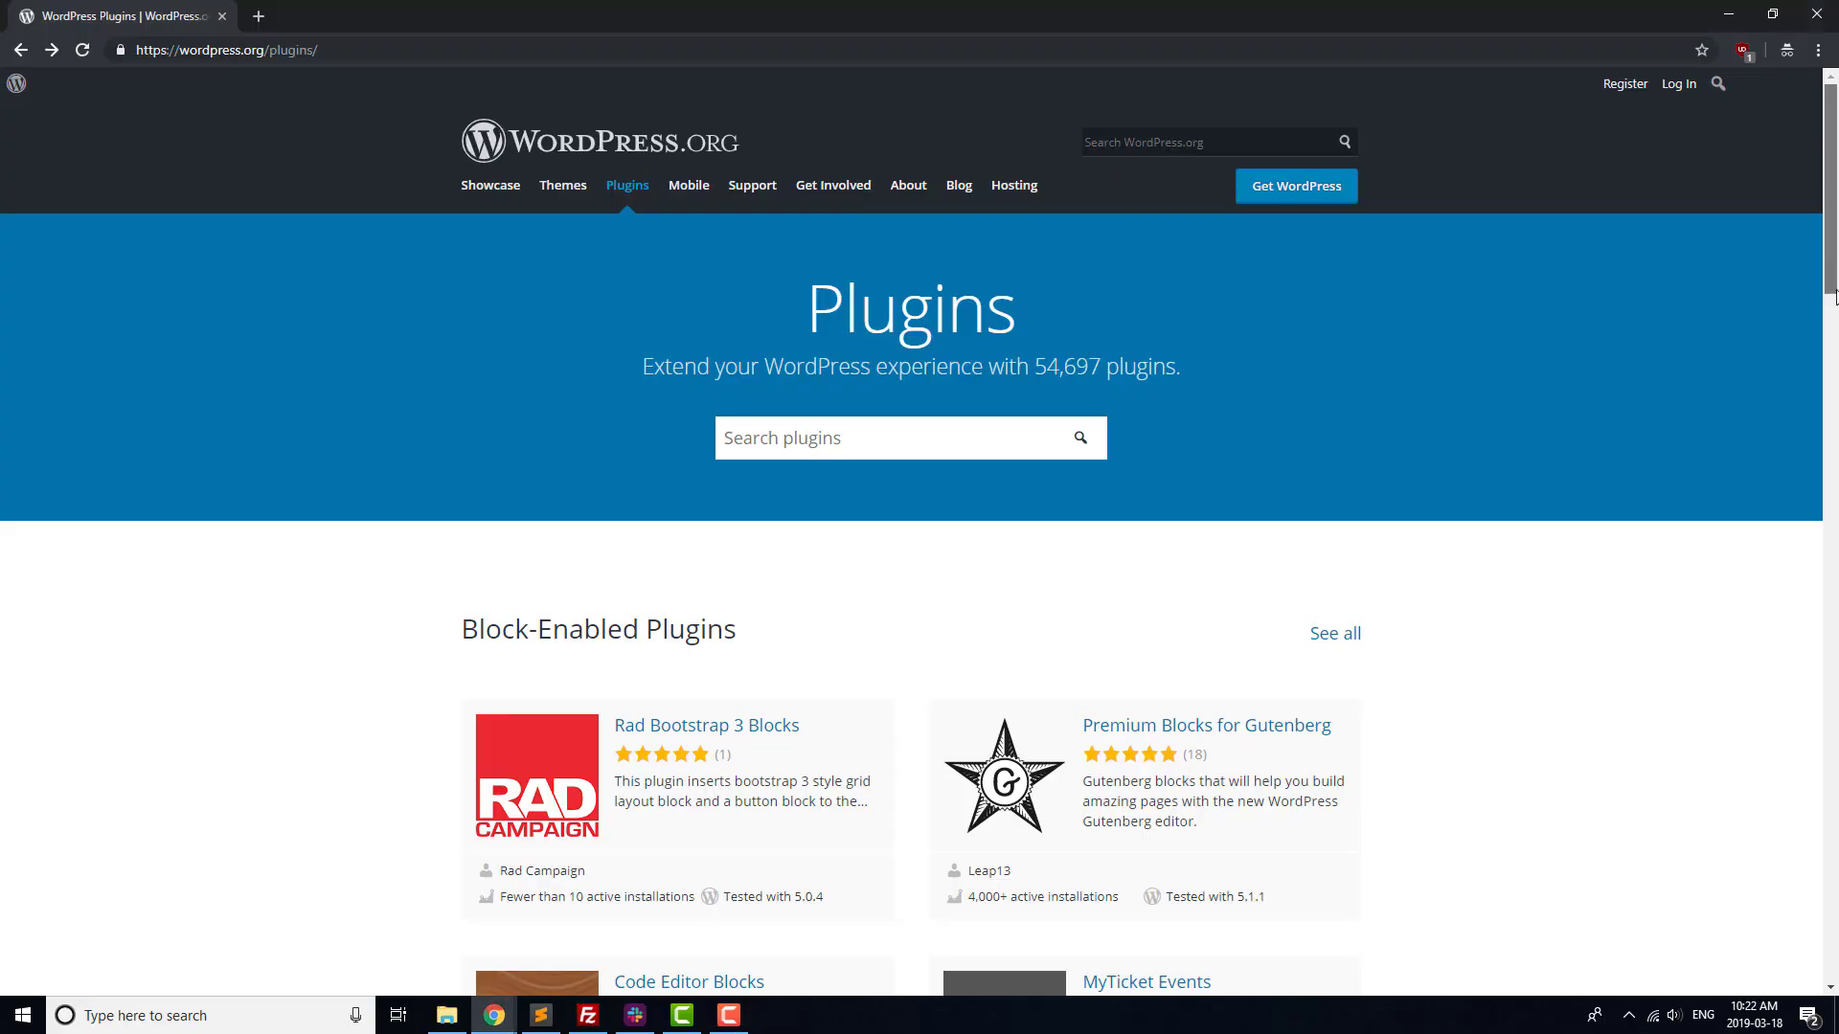
Drag the scrollbar to scroll down the WordPress.org plugin directory listing.
drag(1830, 273, 1832, 677)
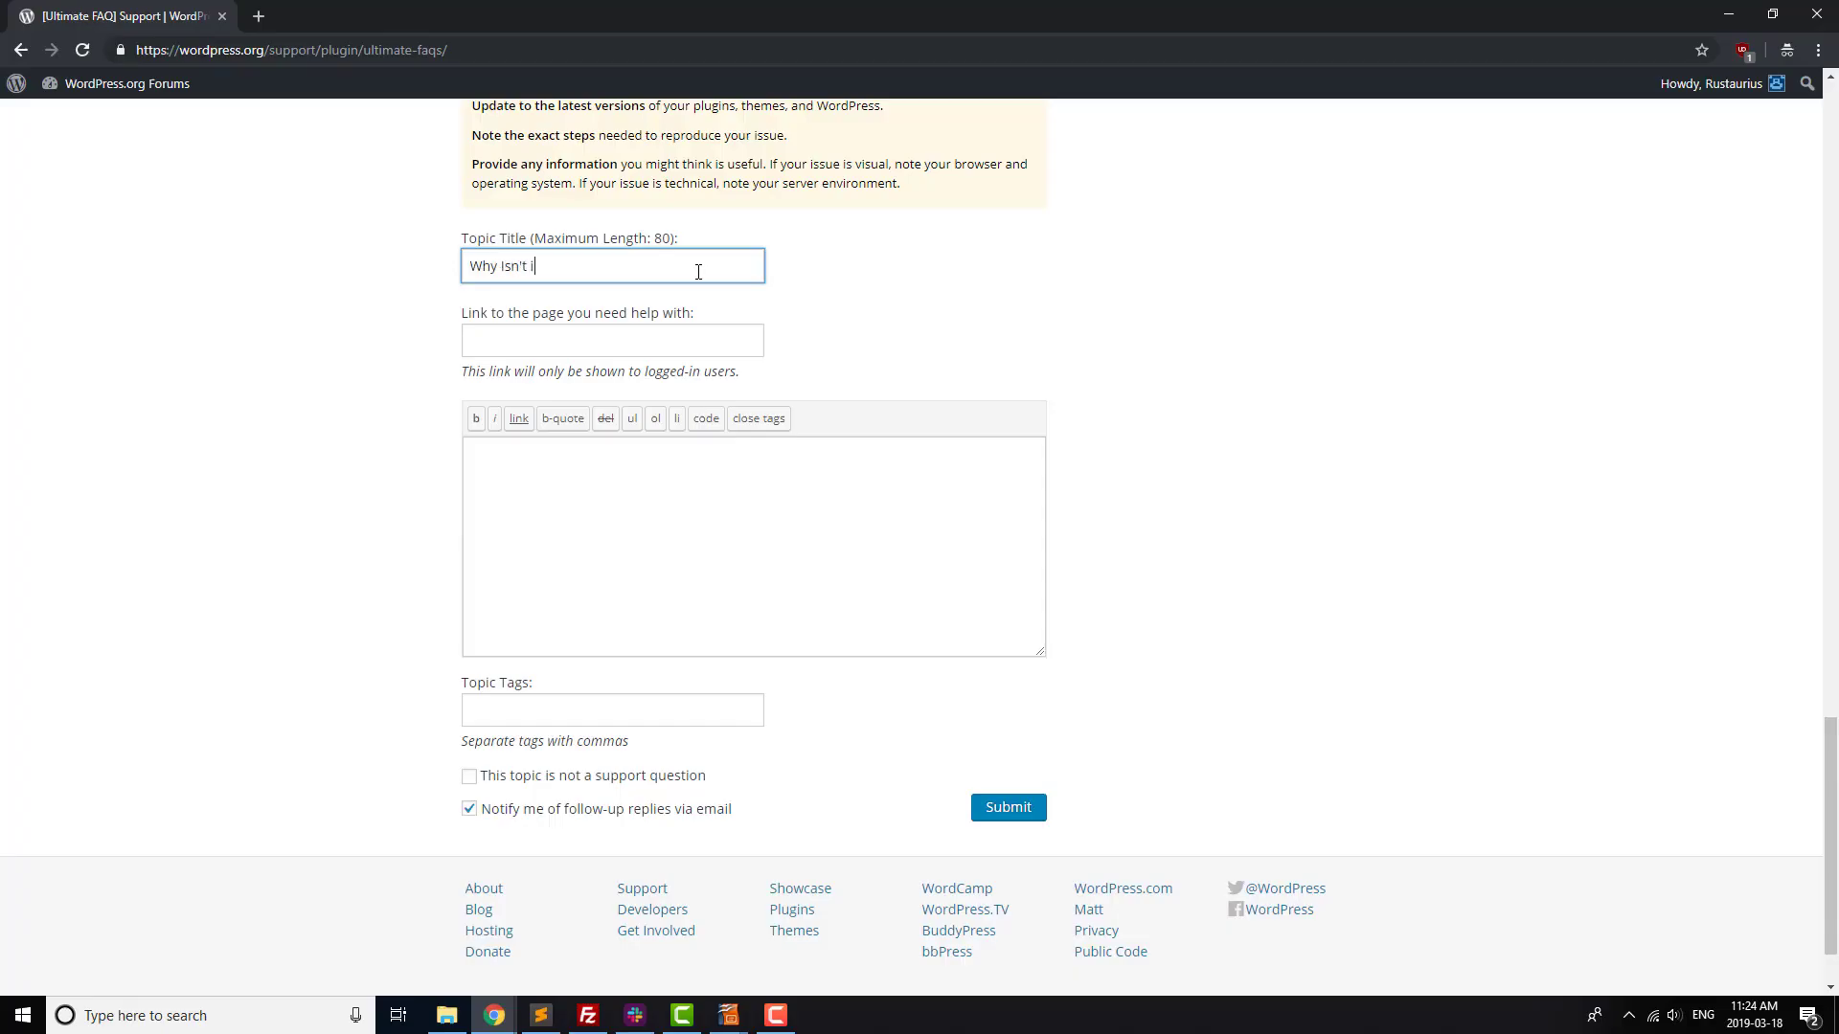
Title the support topic 'Why Isn't it Working!!!!!' and start the body 'Your FAQ plugin isn't displaying my photo gallery'.
text(orking!!!!!)
click(683, 476)
text(Your FAQ plugin isn't displ)
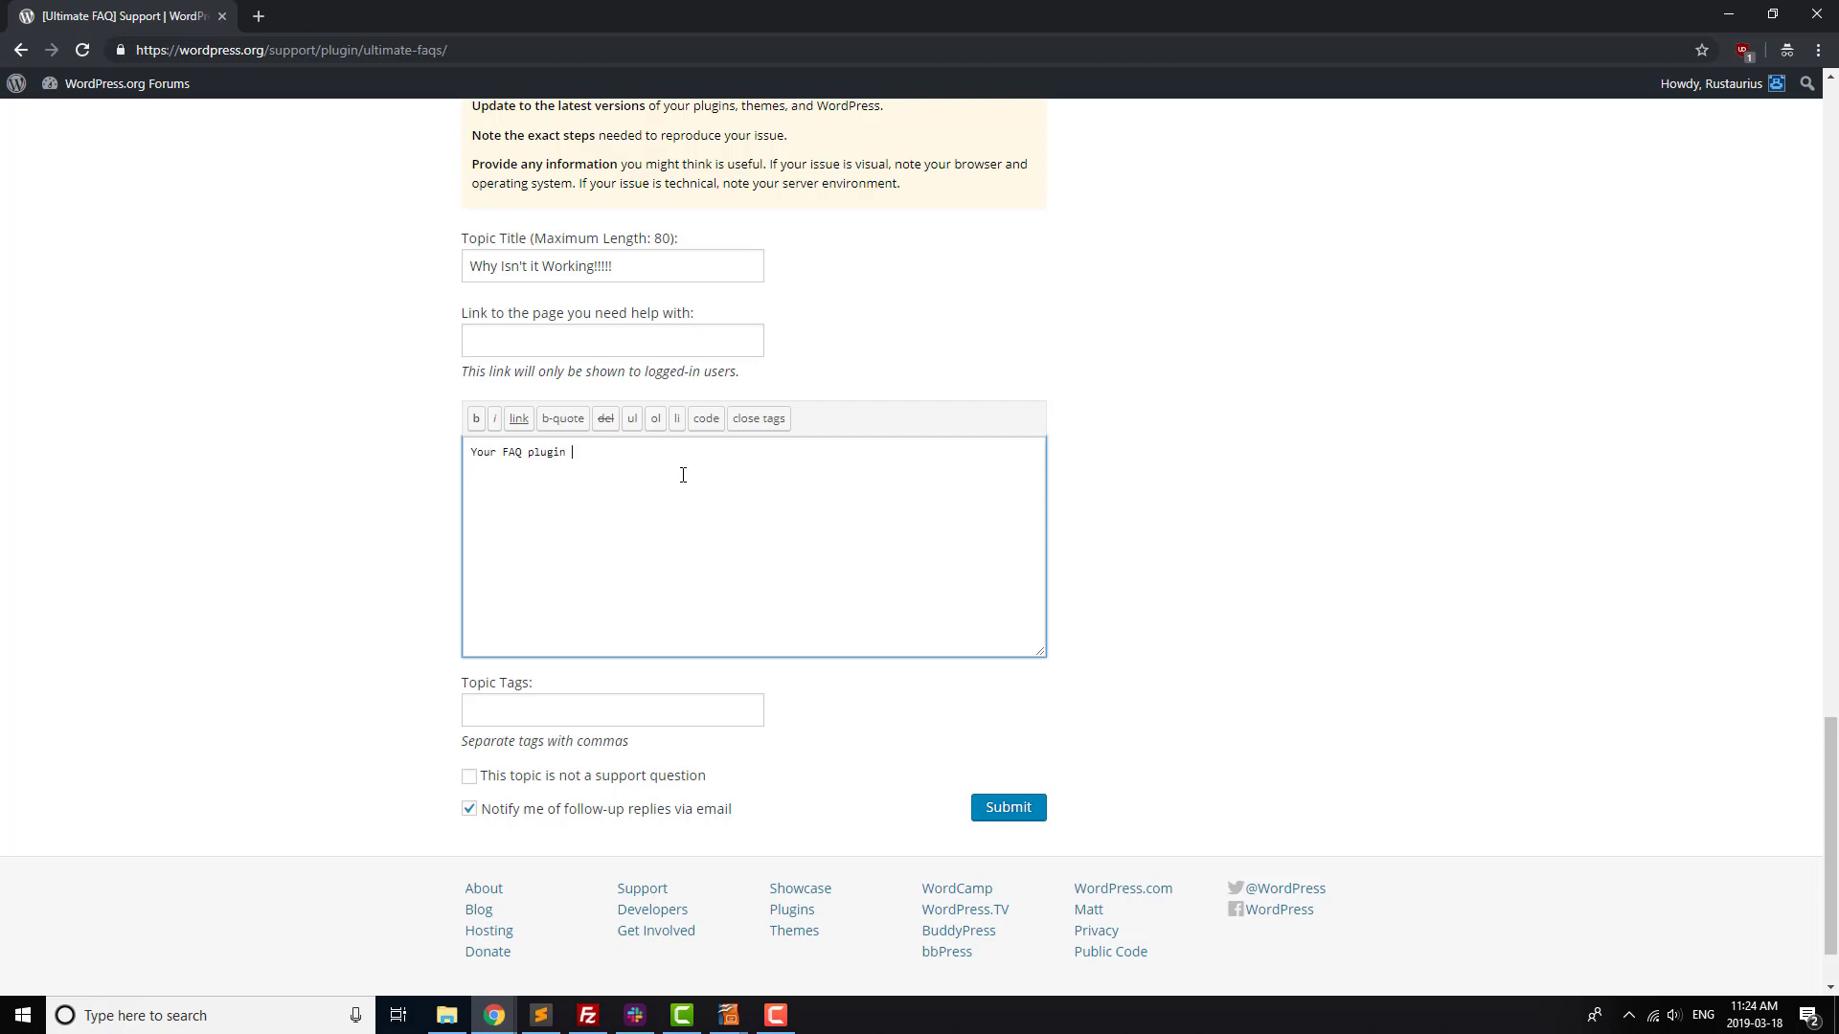
text(aying my photo gallery)
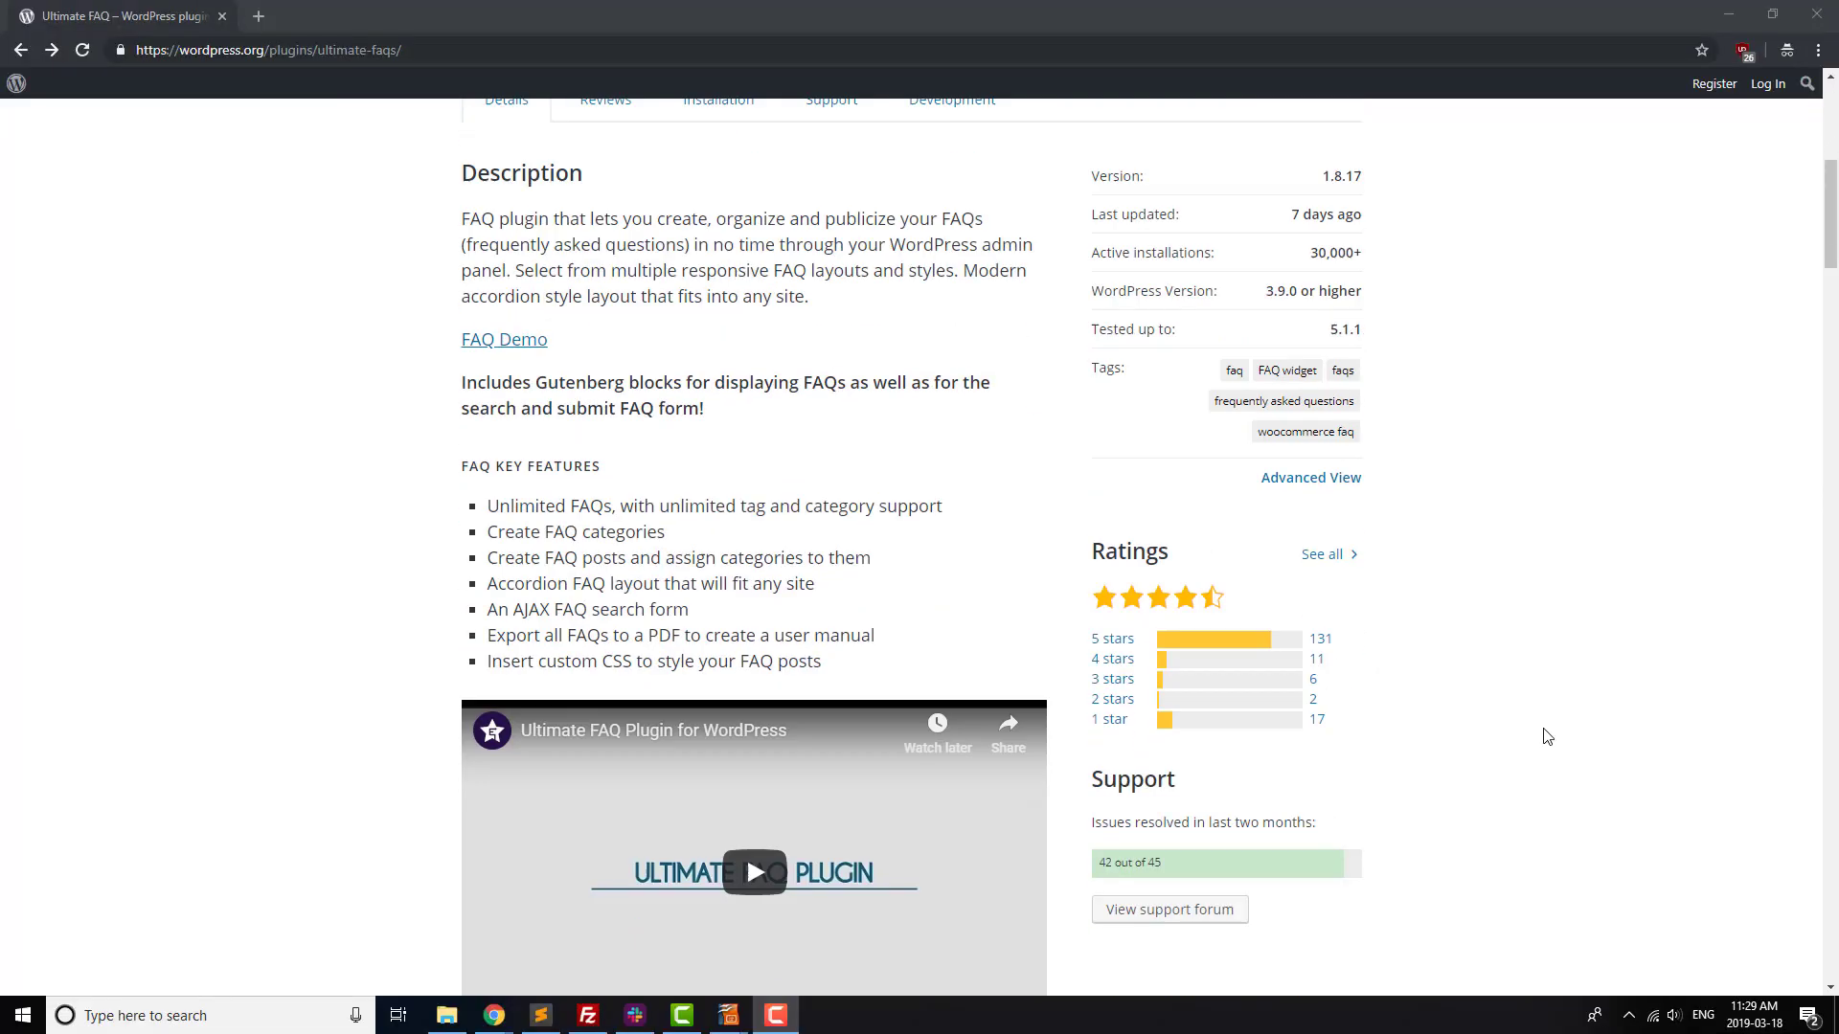
View the Block FAQ screenshot, expand the wiper-blades demo question, and open the FAQ search demo.
scroll(1428, 738, down, 1)
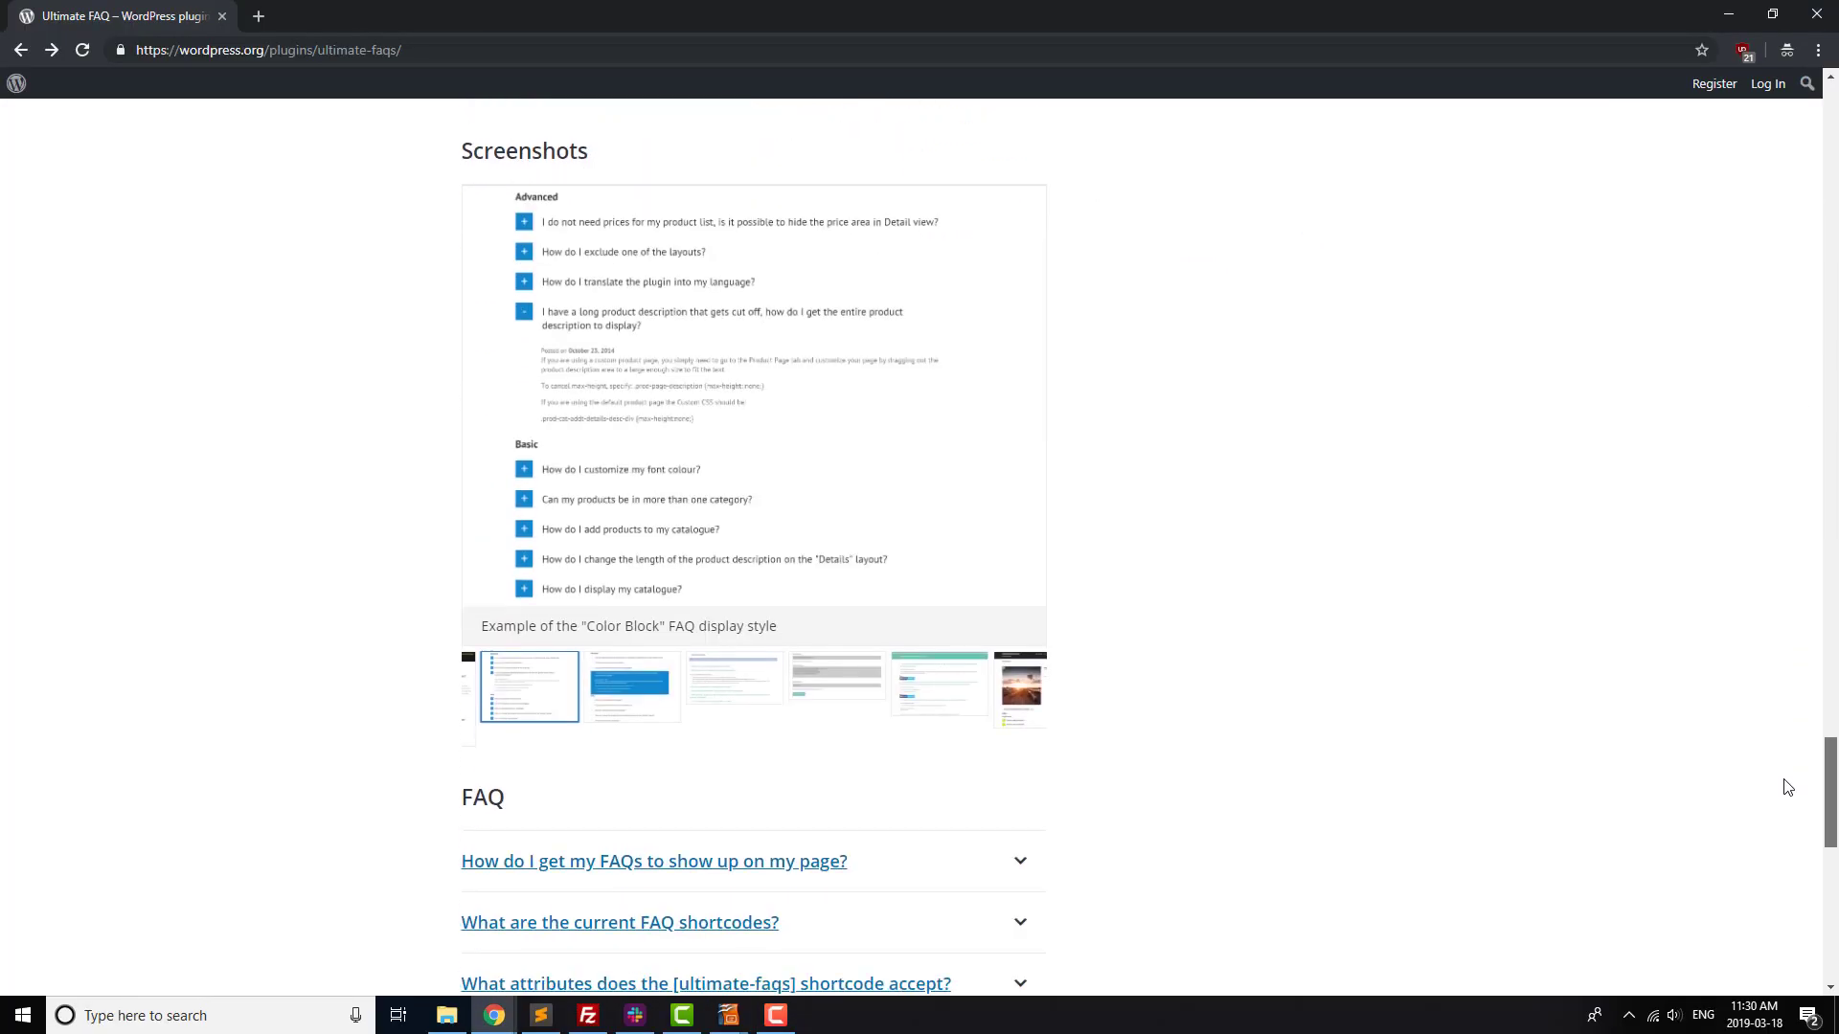
click(666, 693)
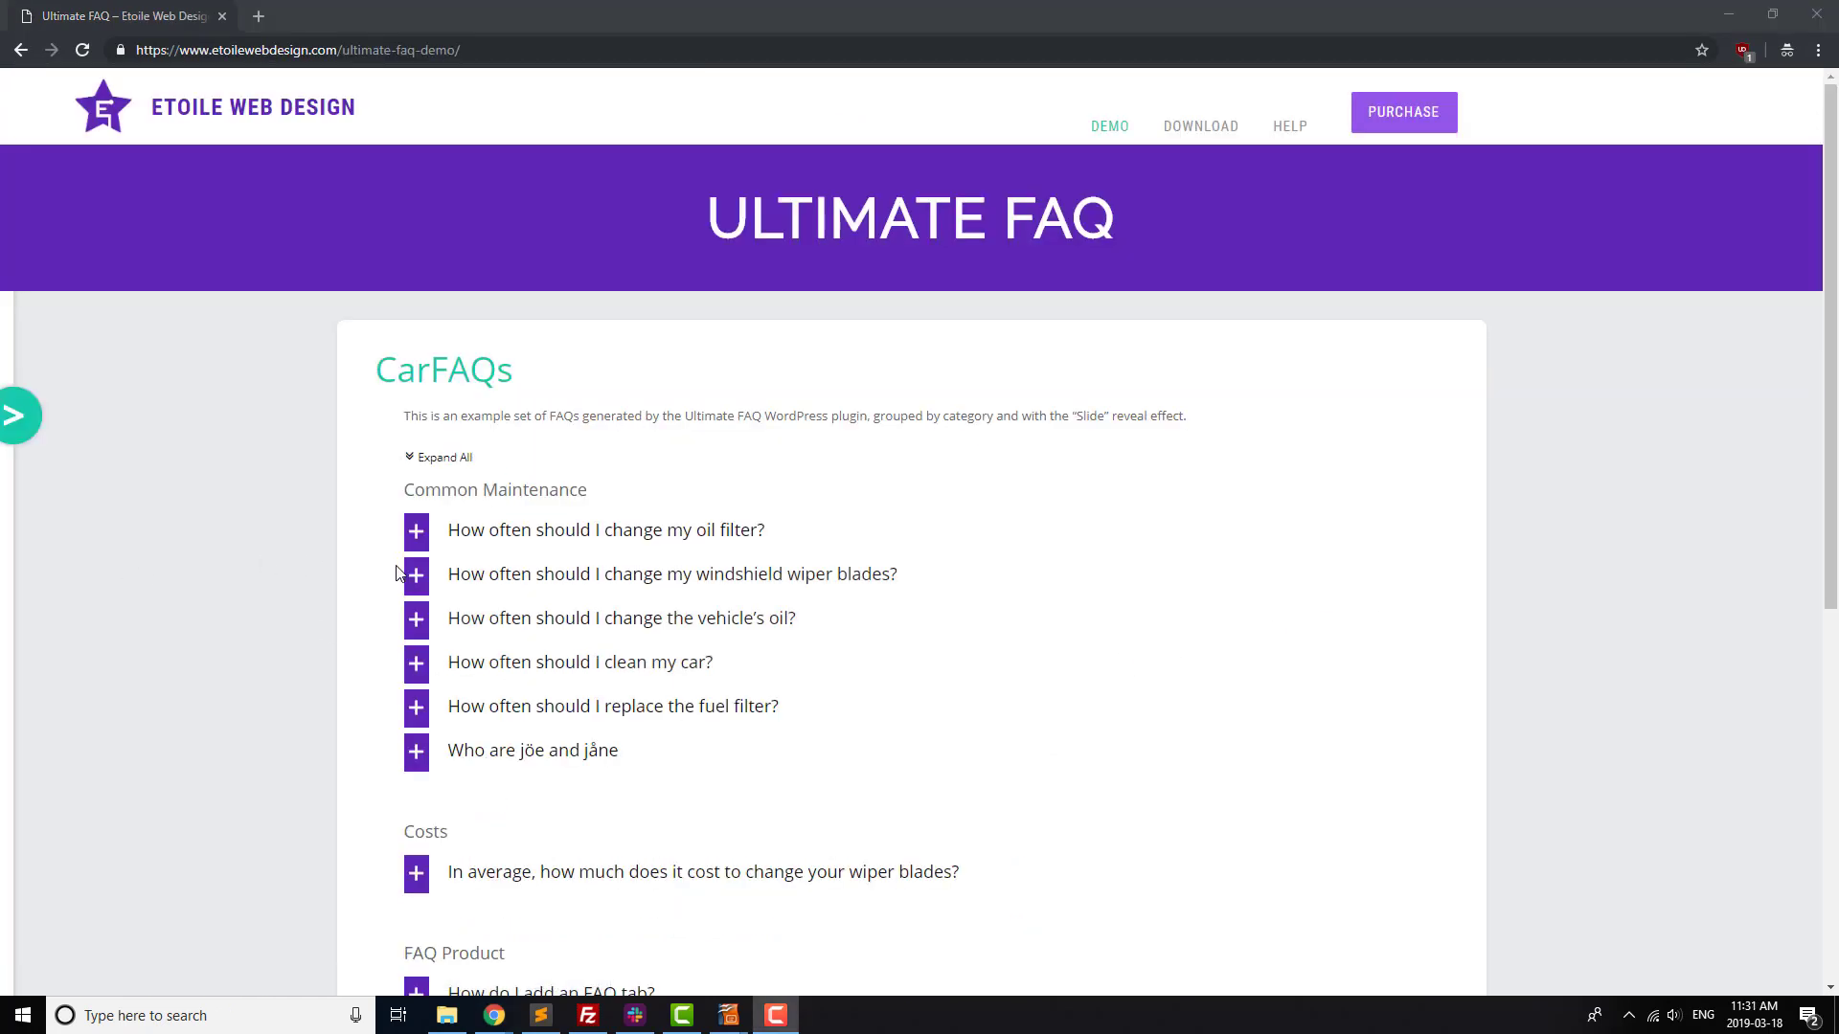
click(407, 574)
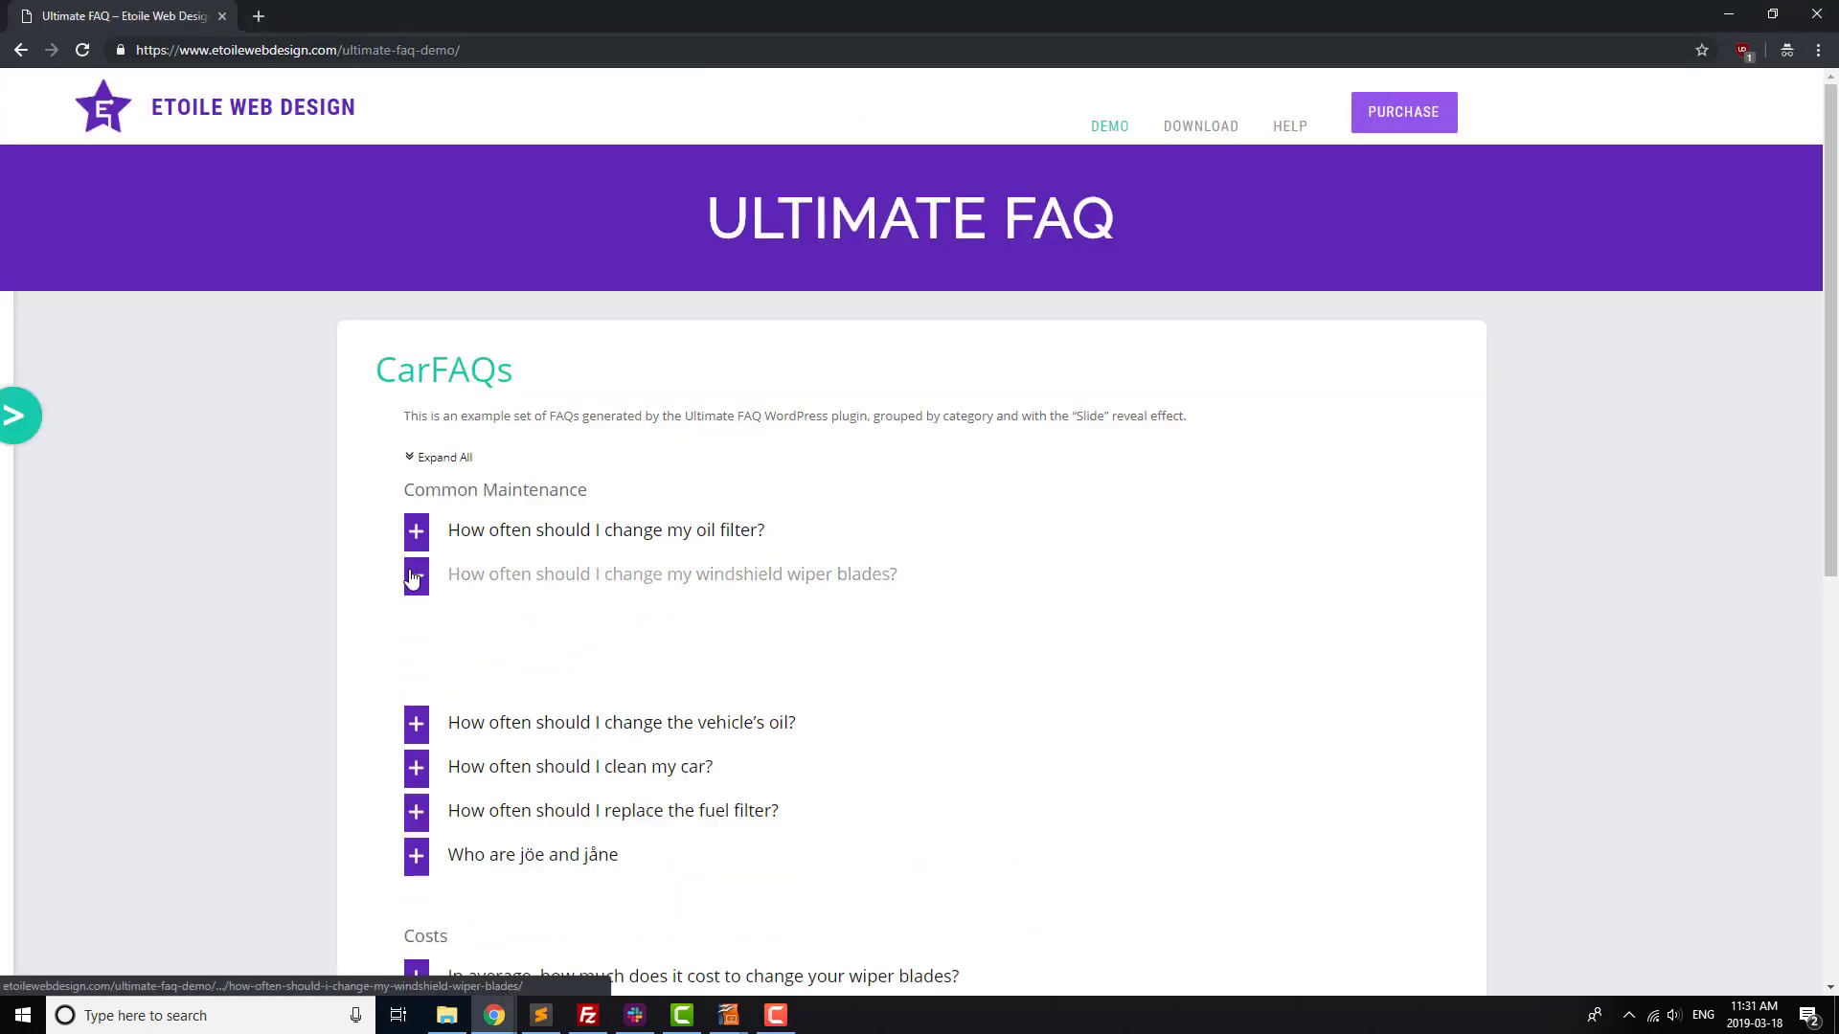
click(23, 433)
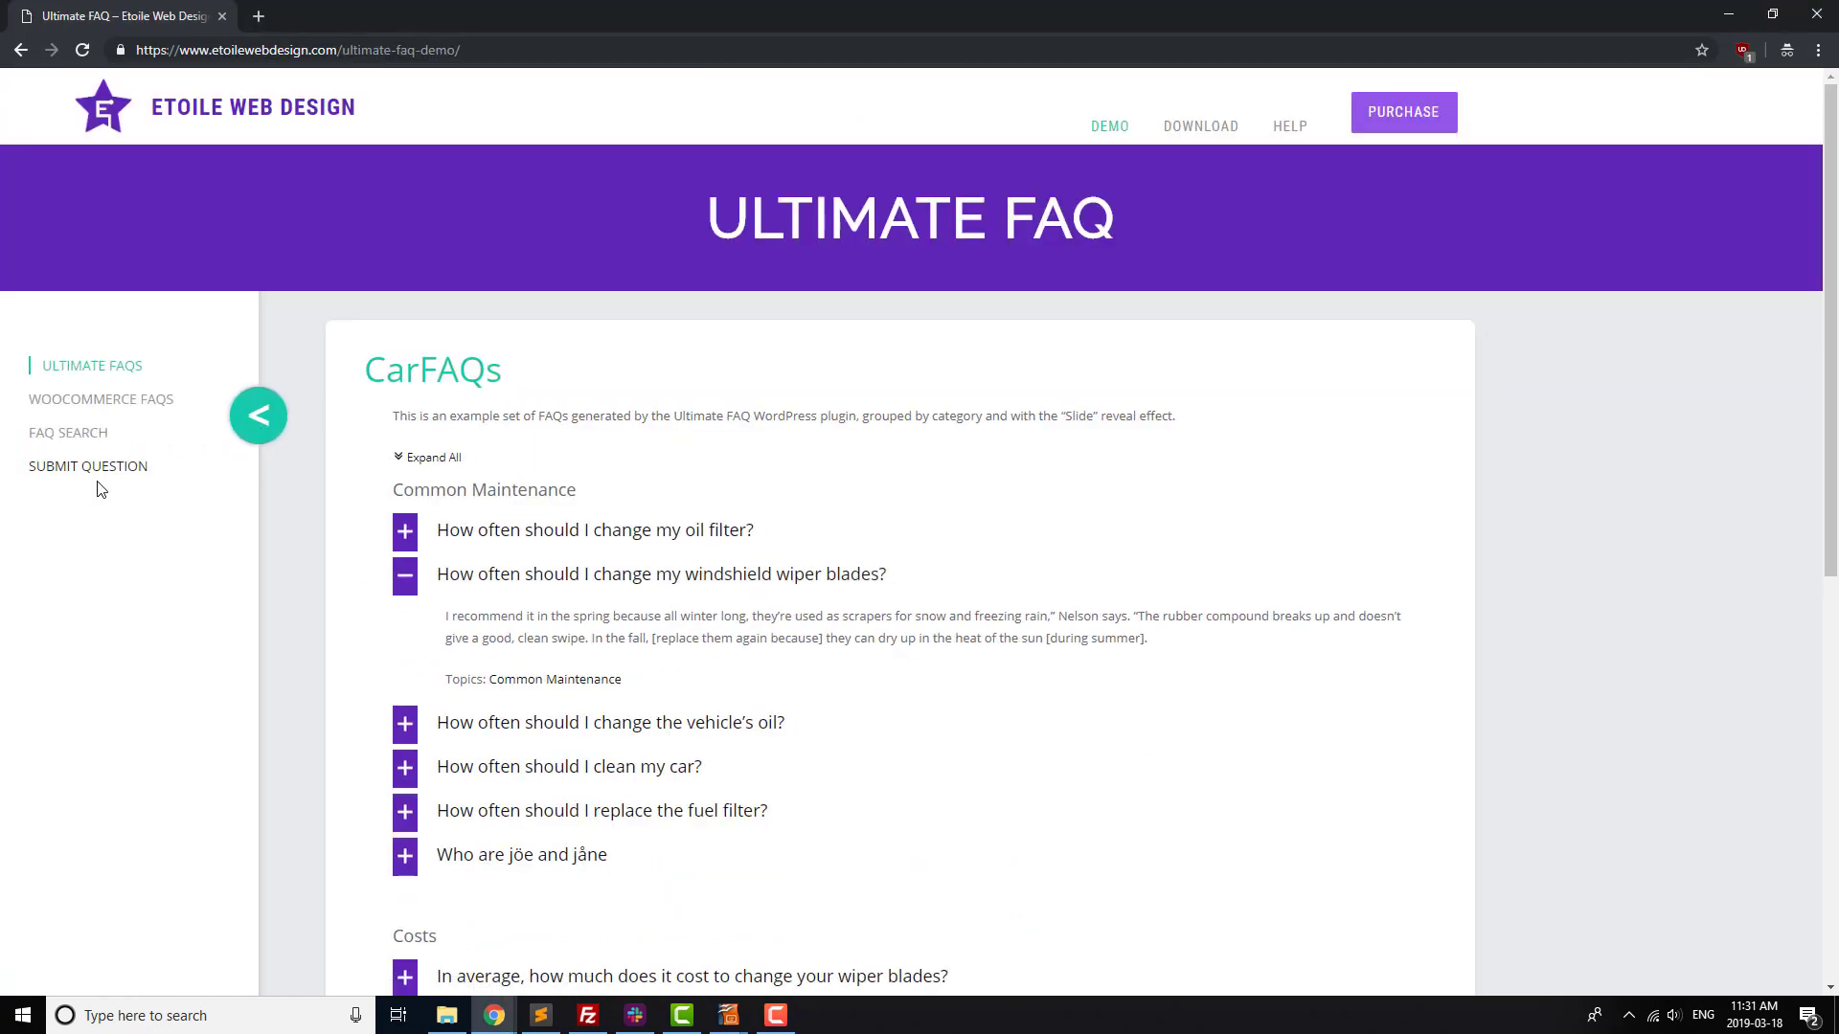
click(91, 434)
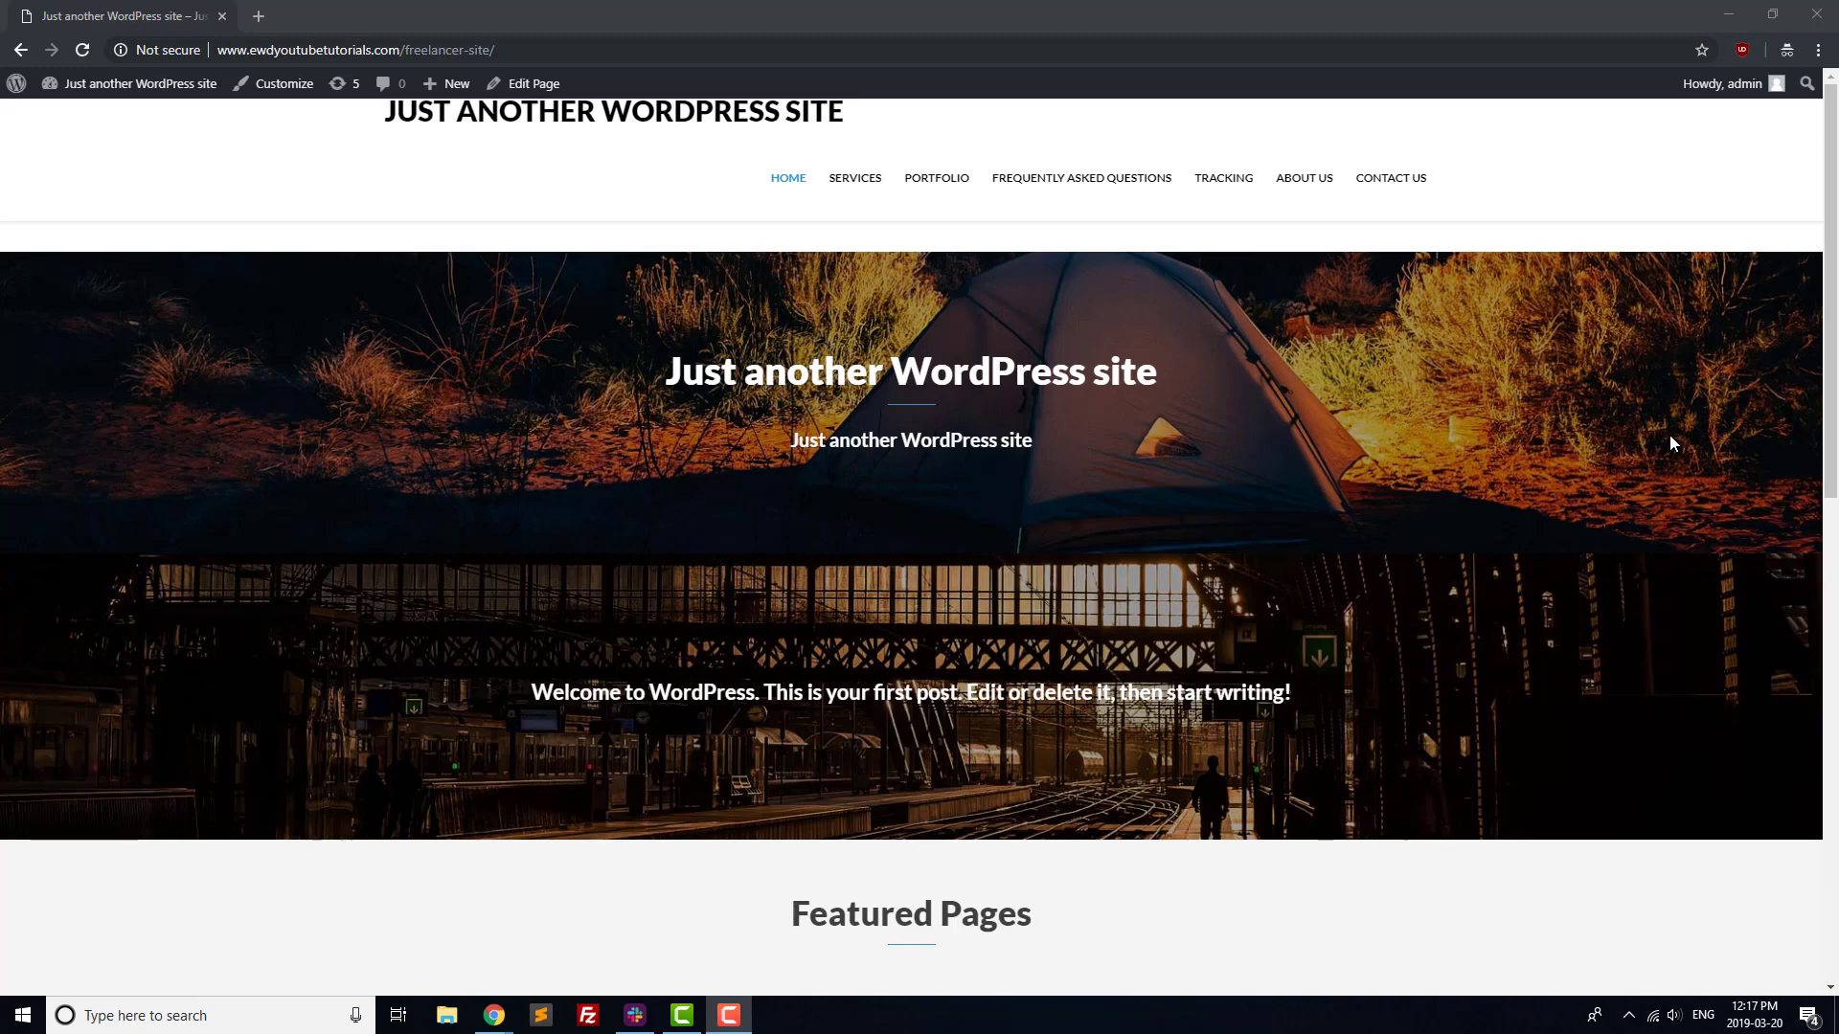
Read the FAQ page's 'How do I order?' answer, then view the Contact Us and Tracking pages.
click(1119, 182)
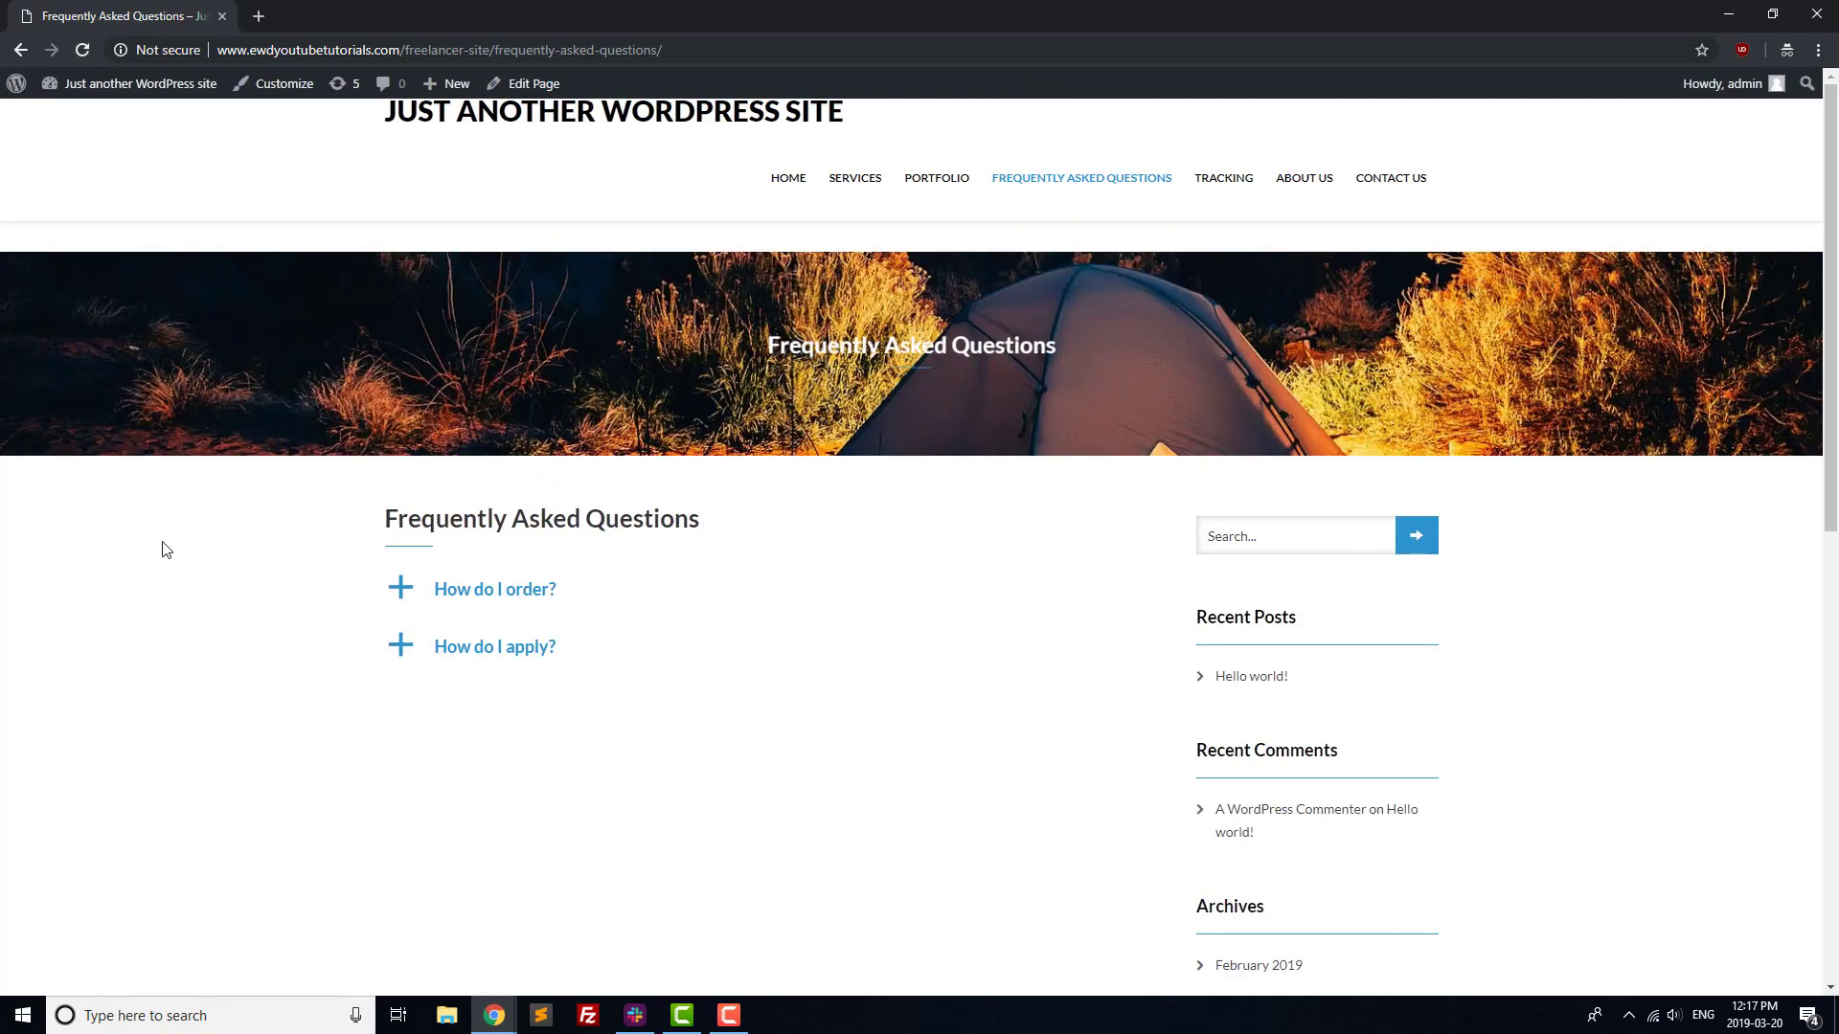
click(400, 594)
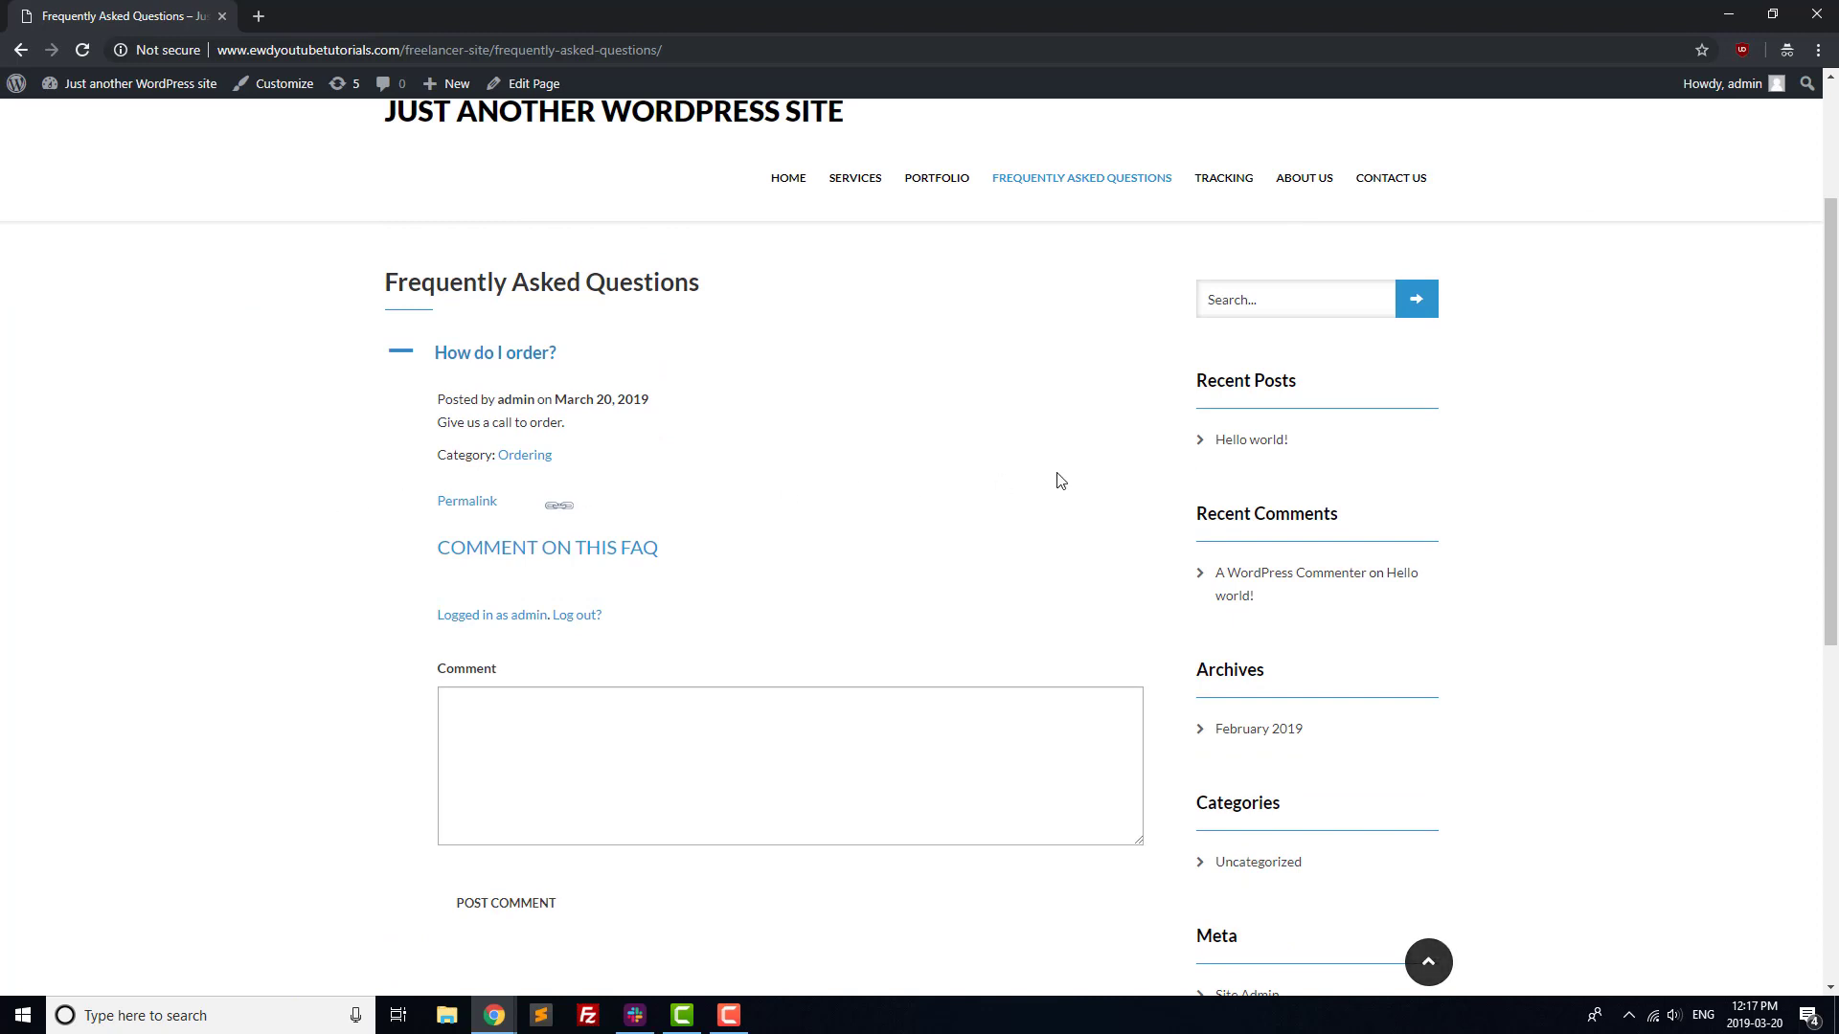
click(1406, 180)
scroll(1552, 374, down, 2)
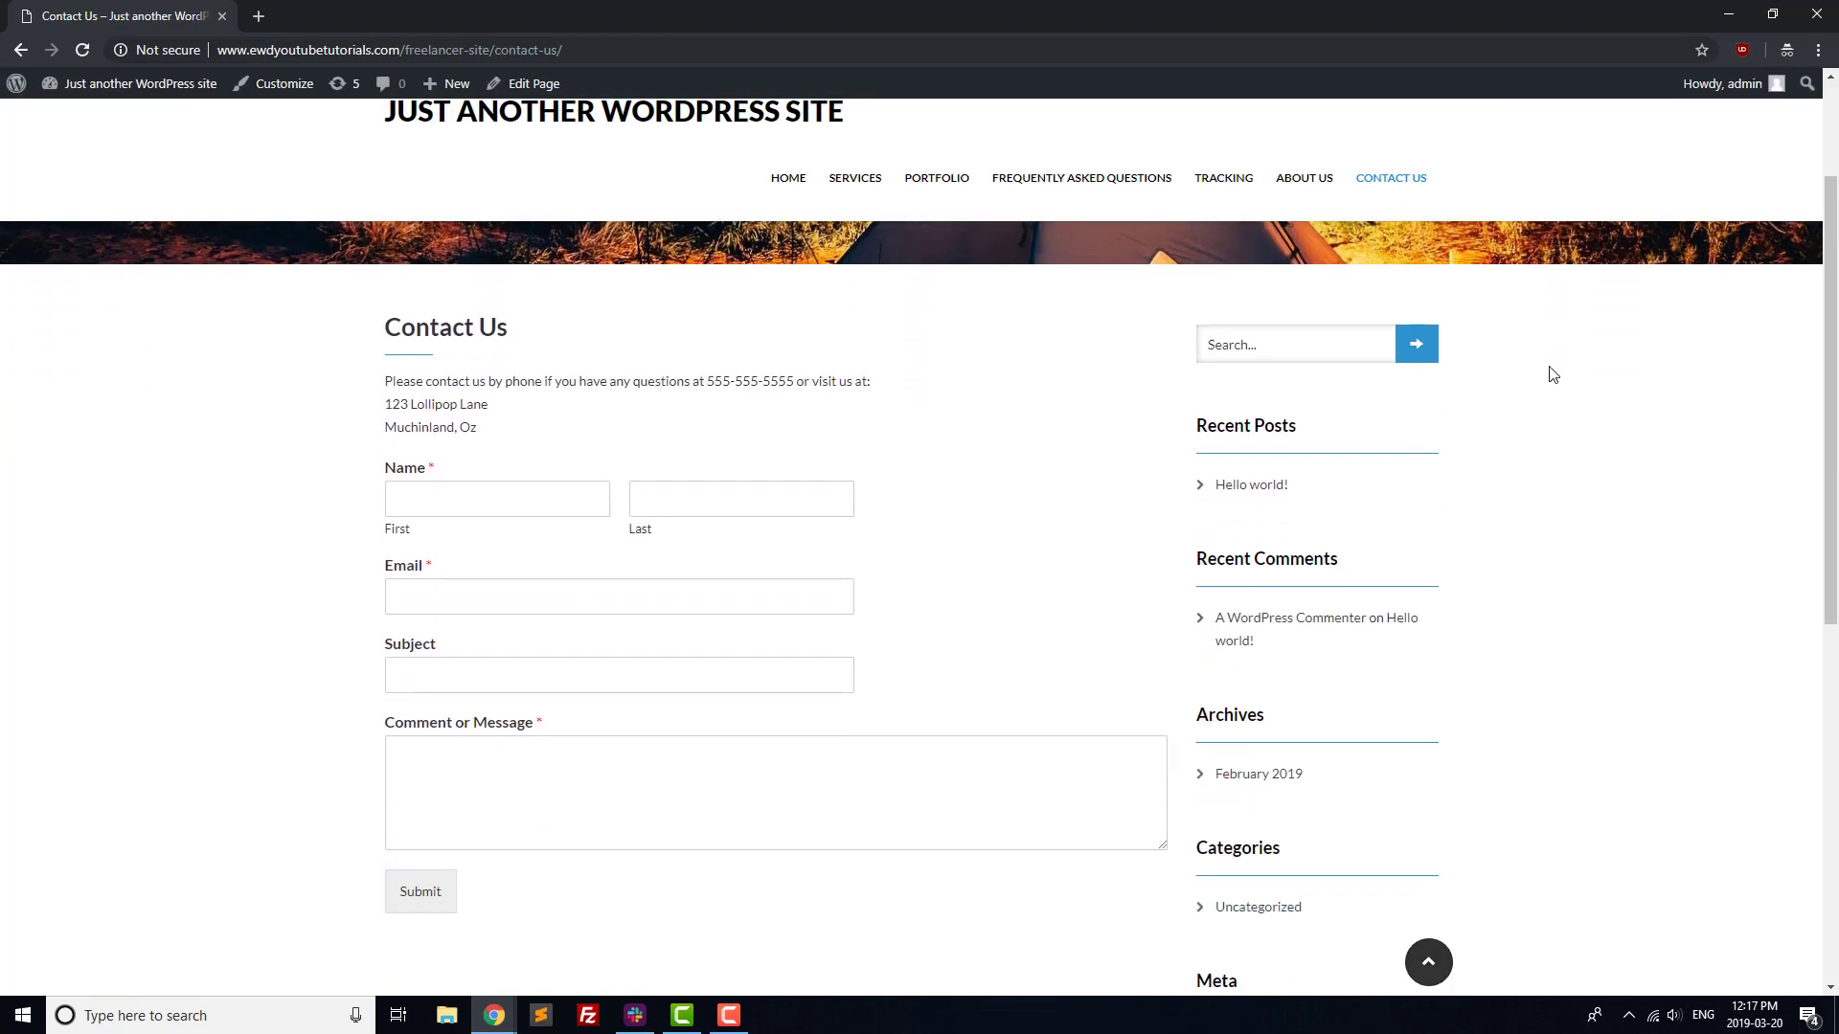
click(1245, 183)
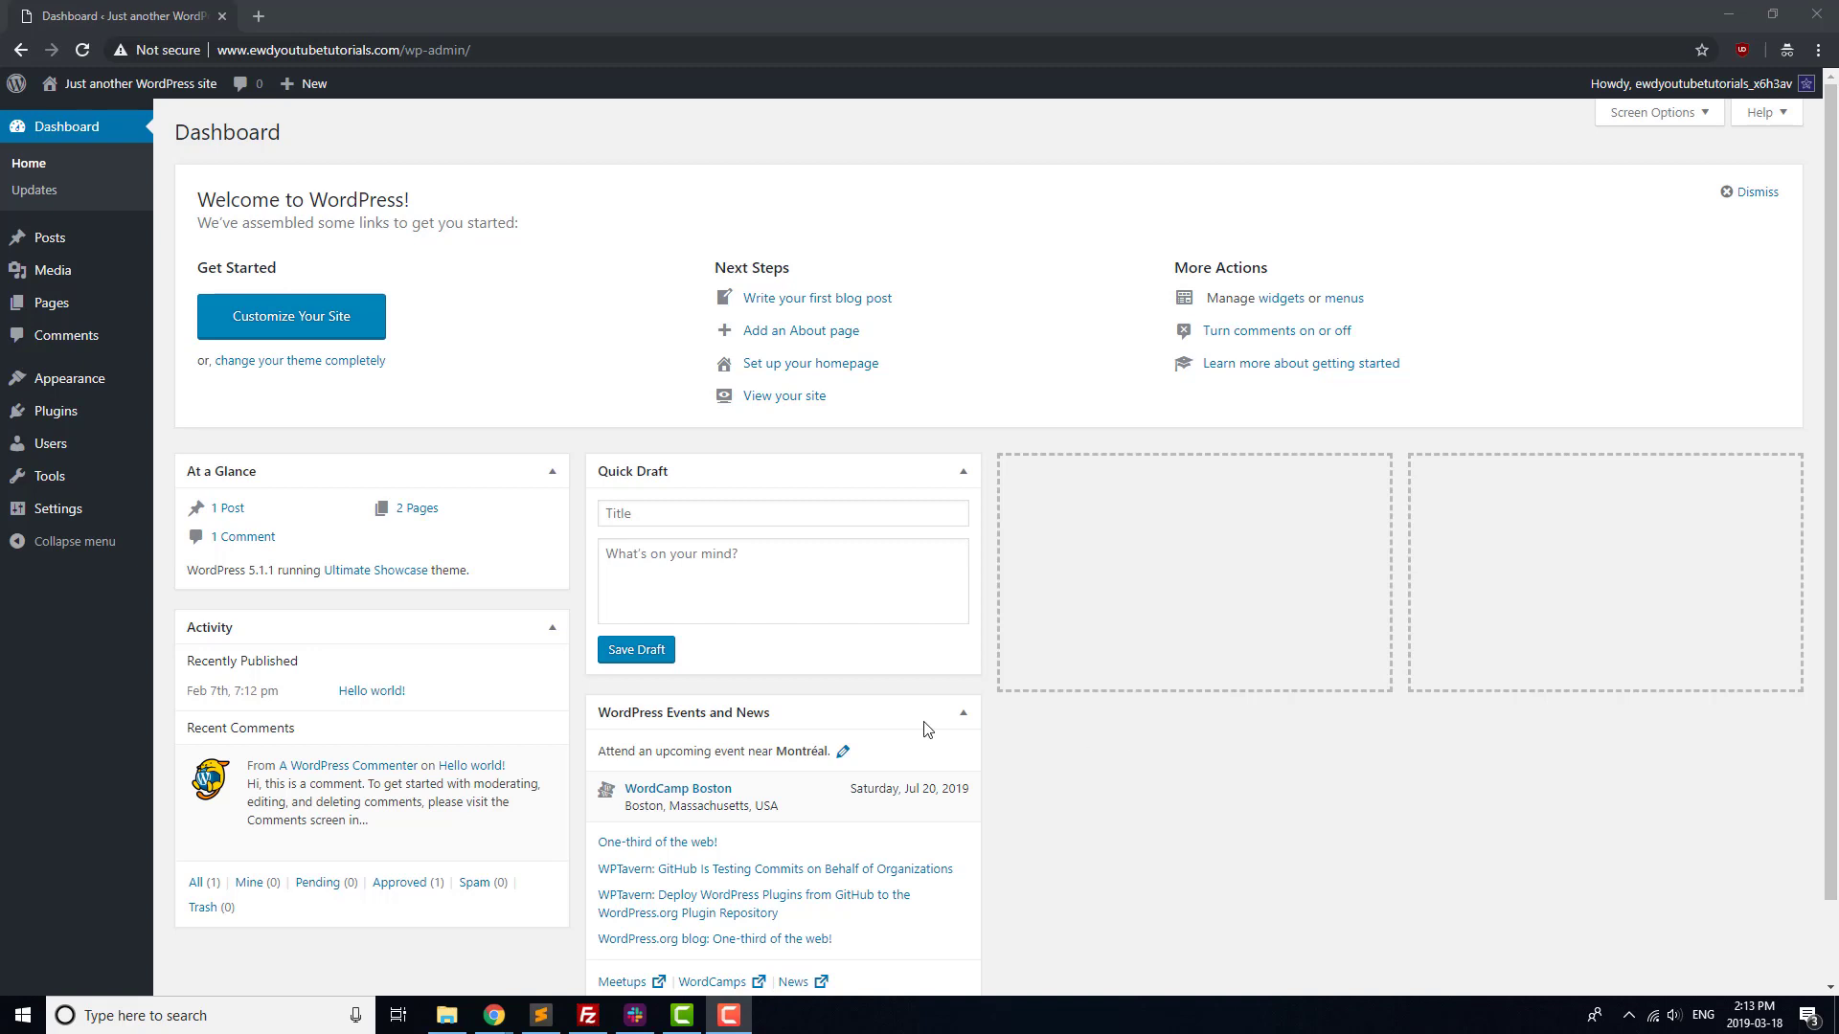
Search Add New plugins for 'wpforms', then install and activate Contact Form by WPForms.
mouse_move(77, 411)
click(198, 444)
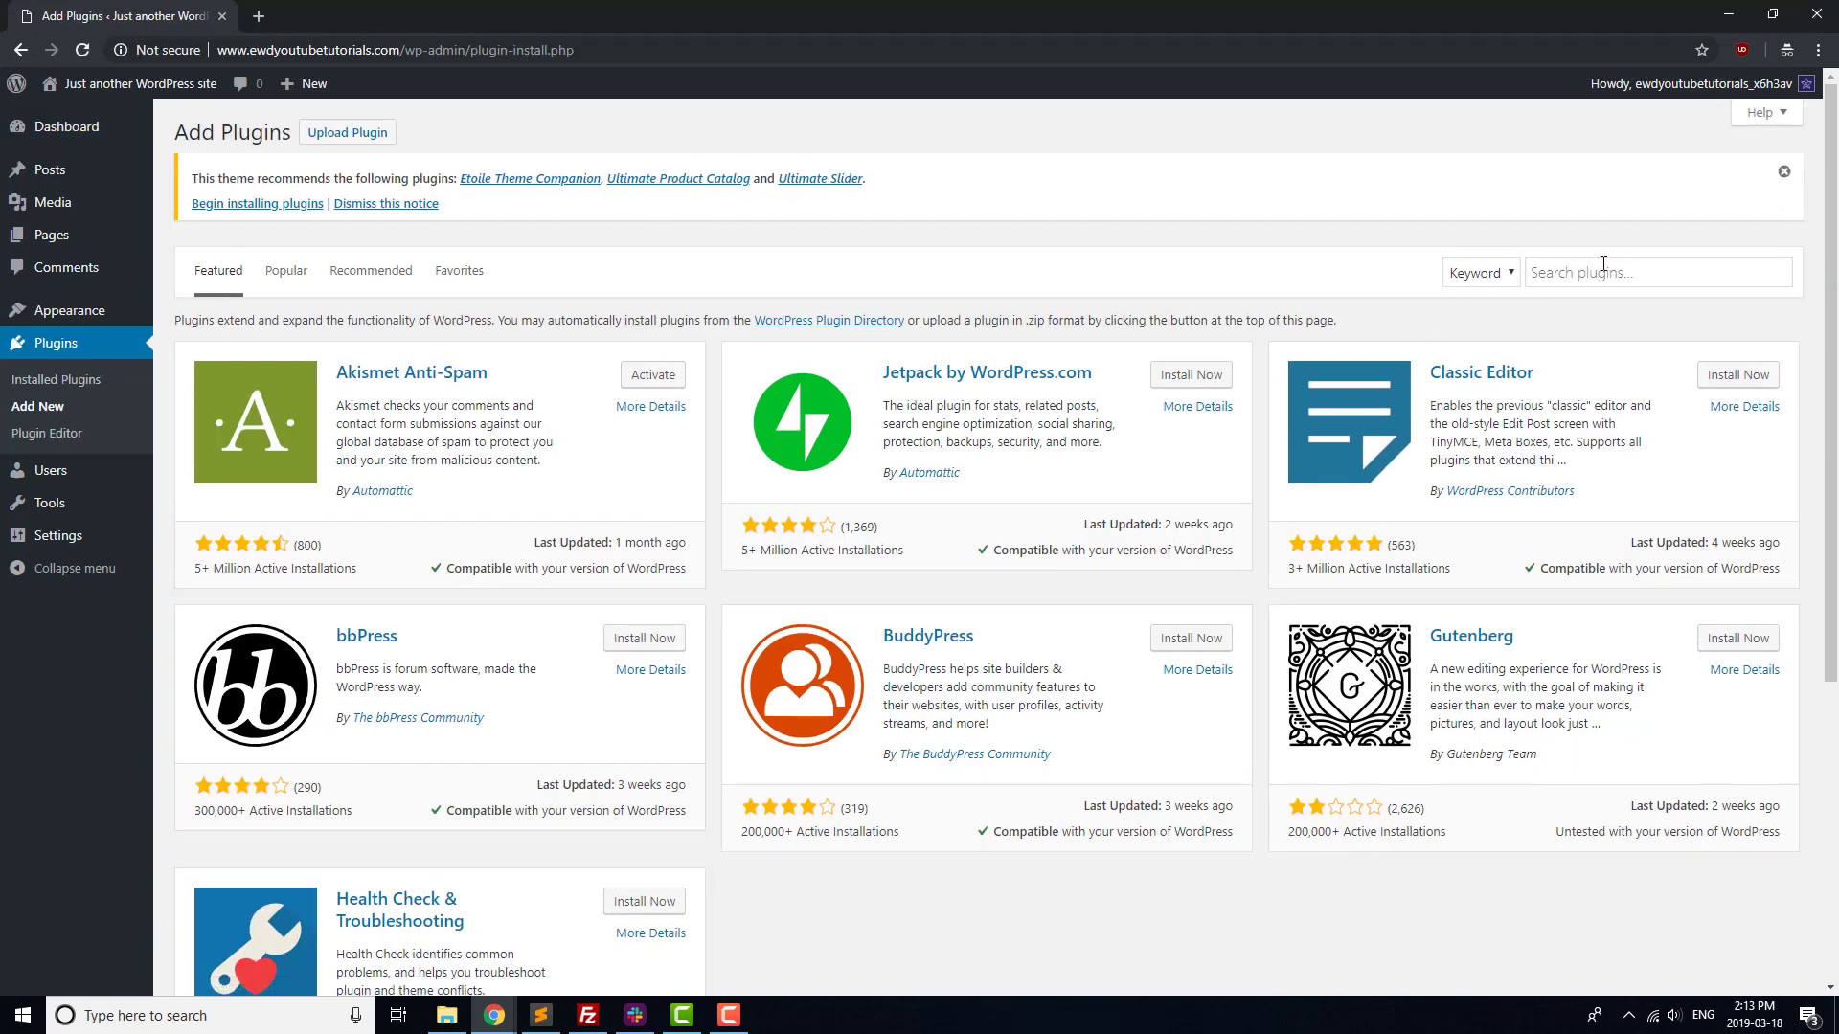
click(1602, 270)
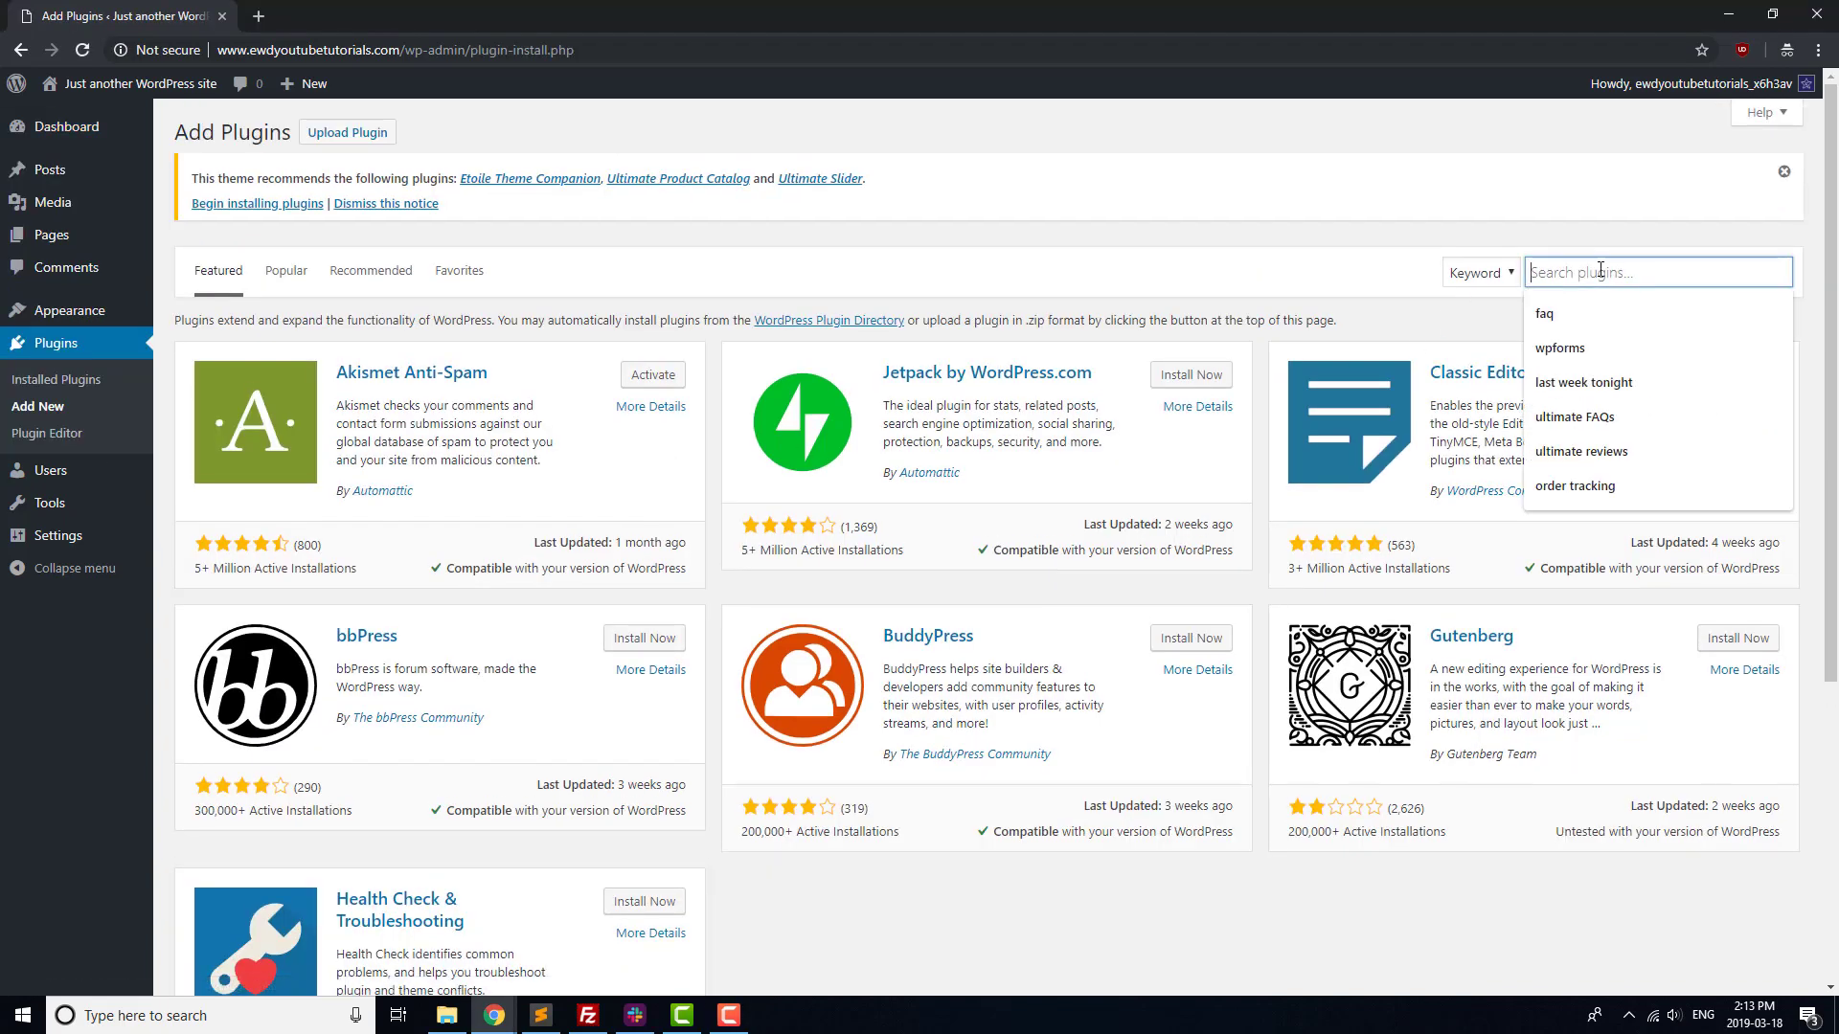
text(wpforms)
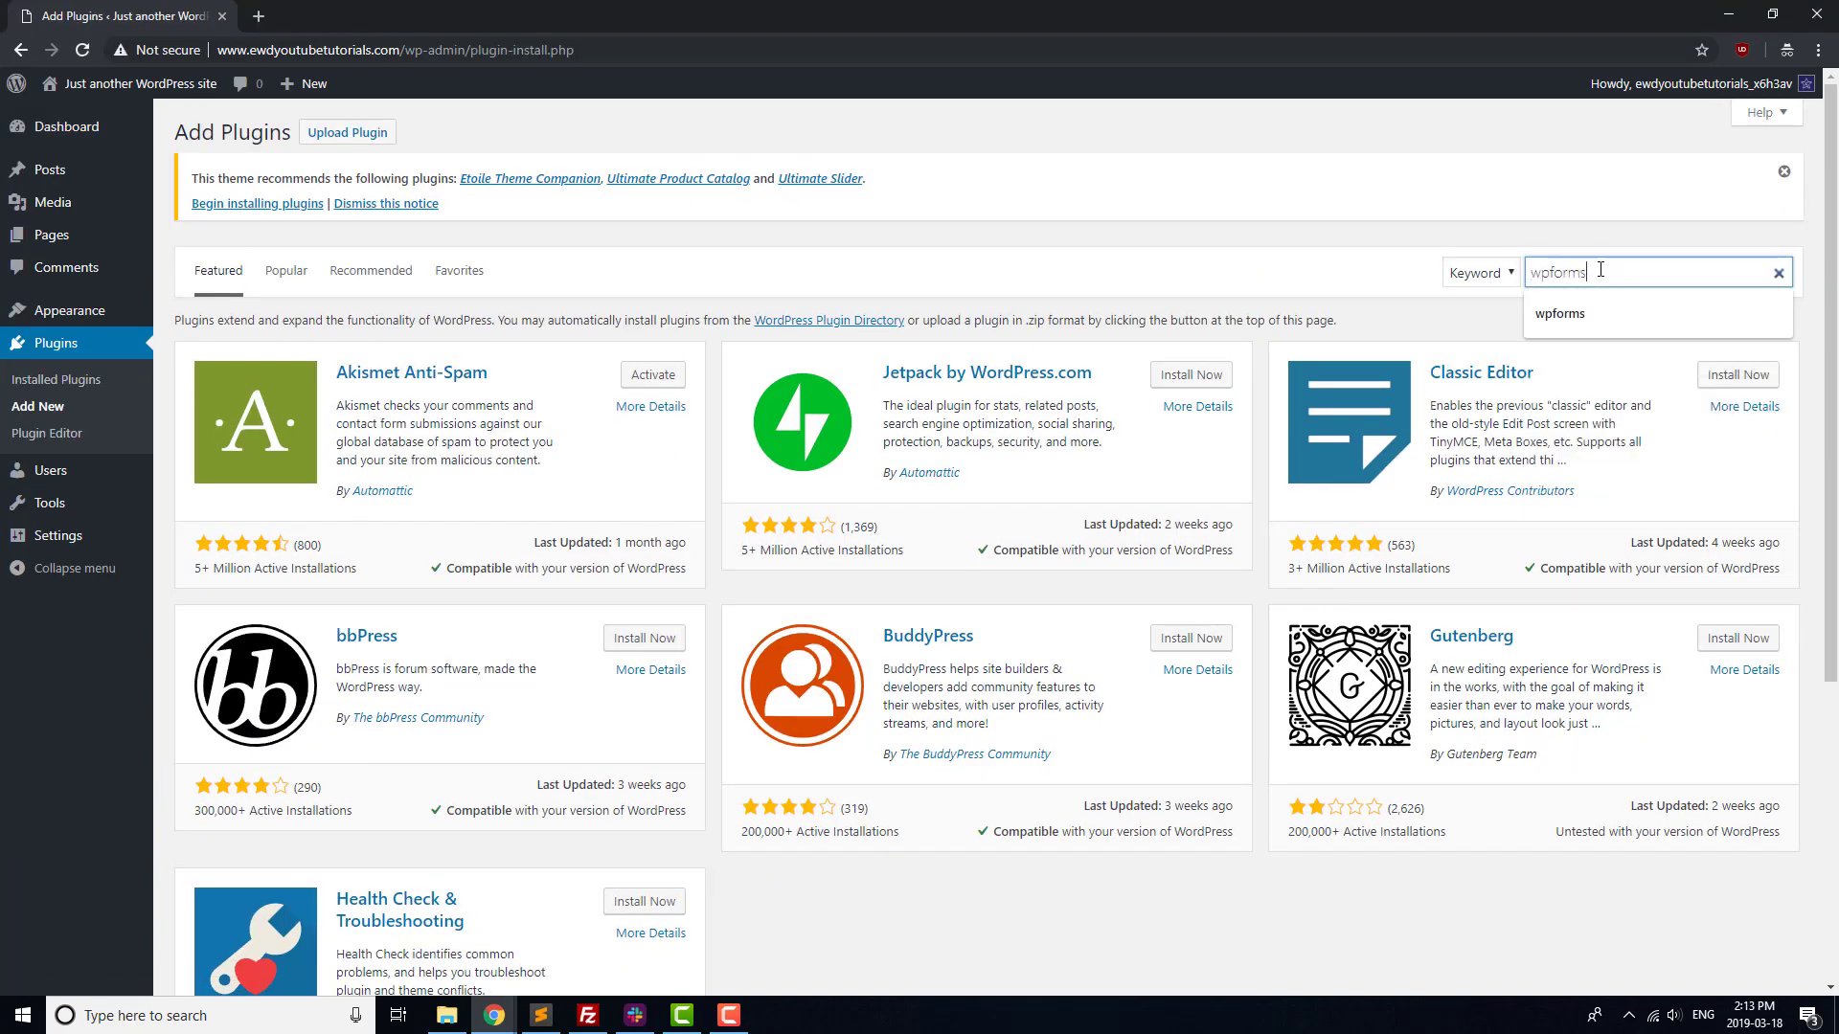
key(Return)
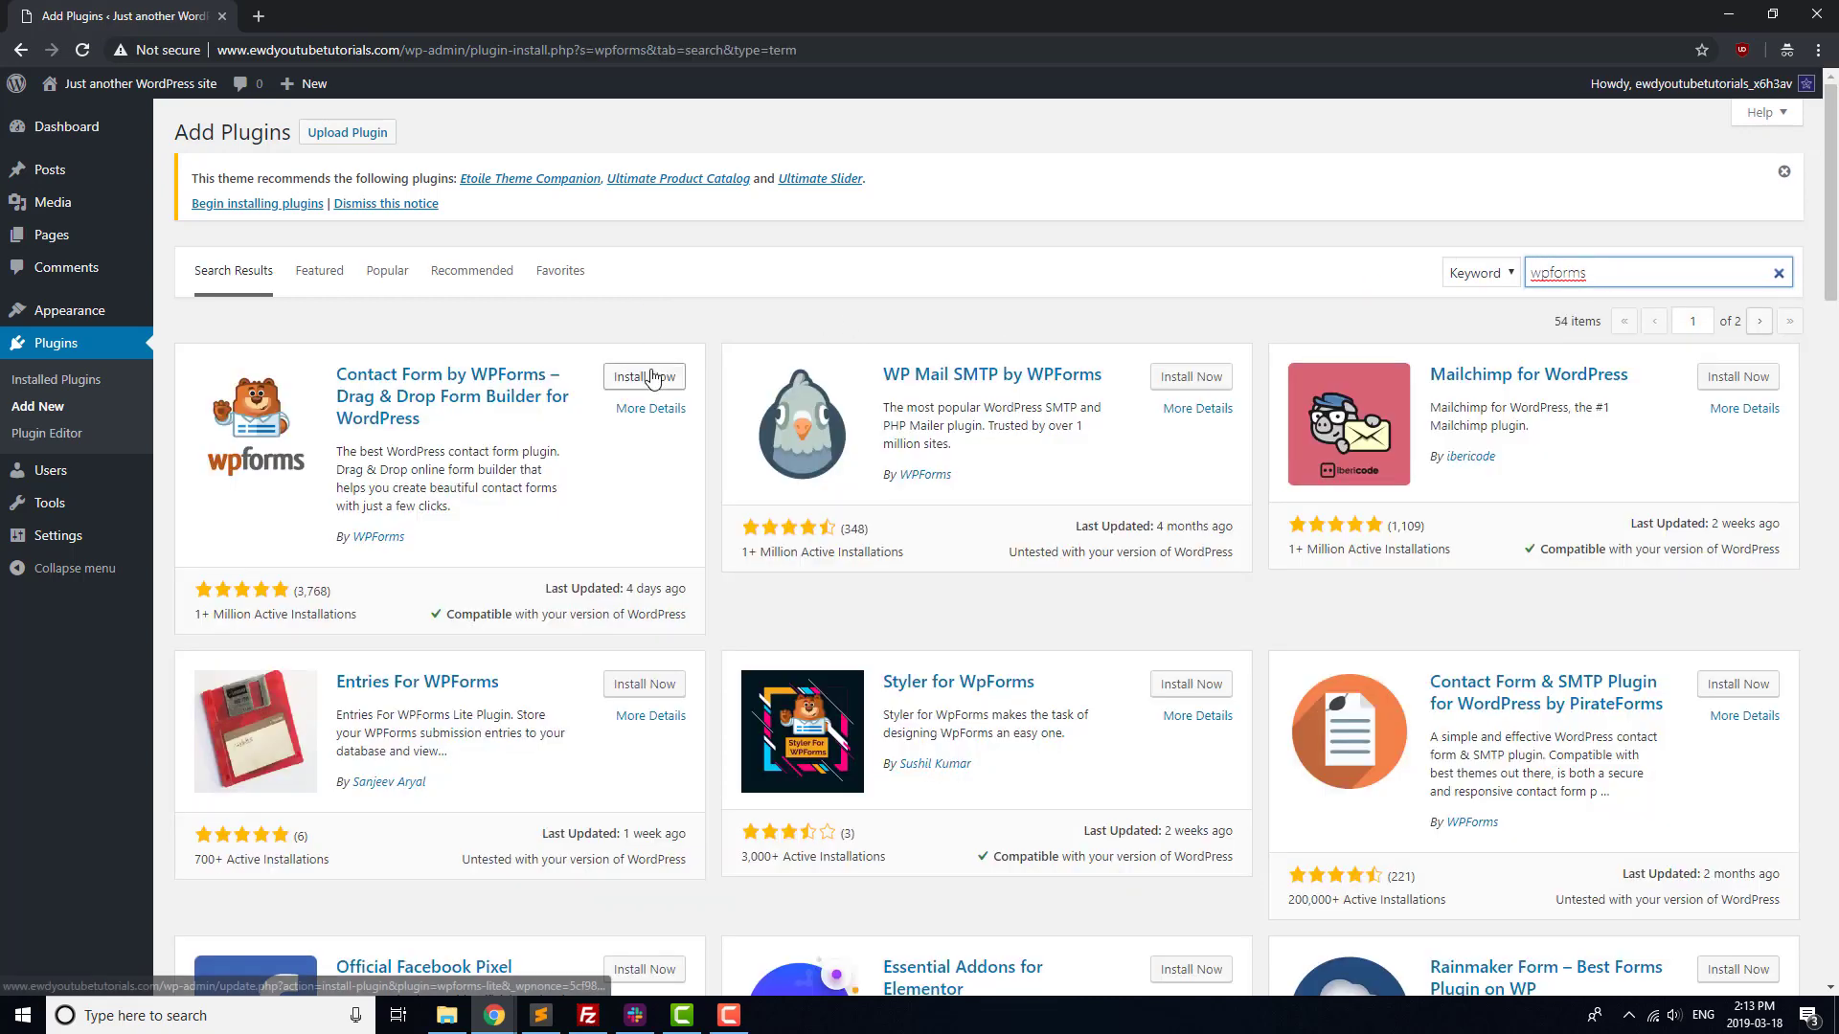
click(650, 376)
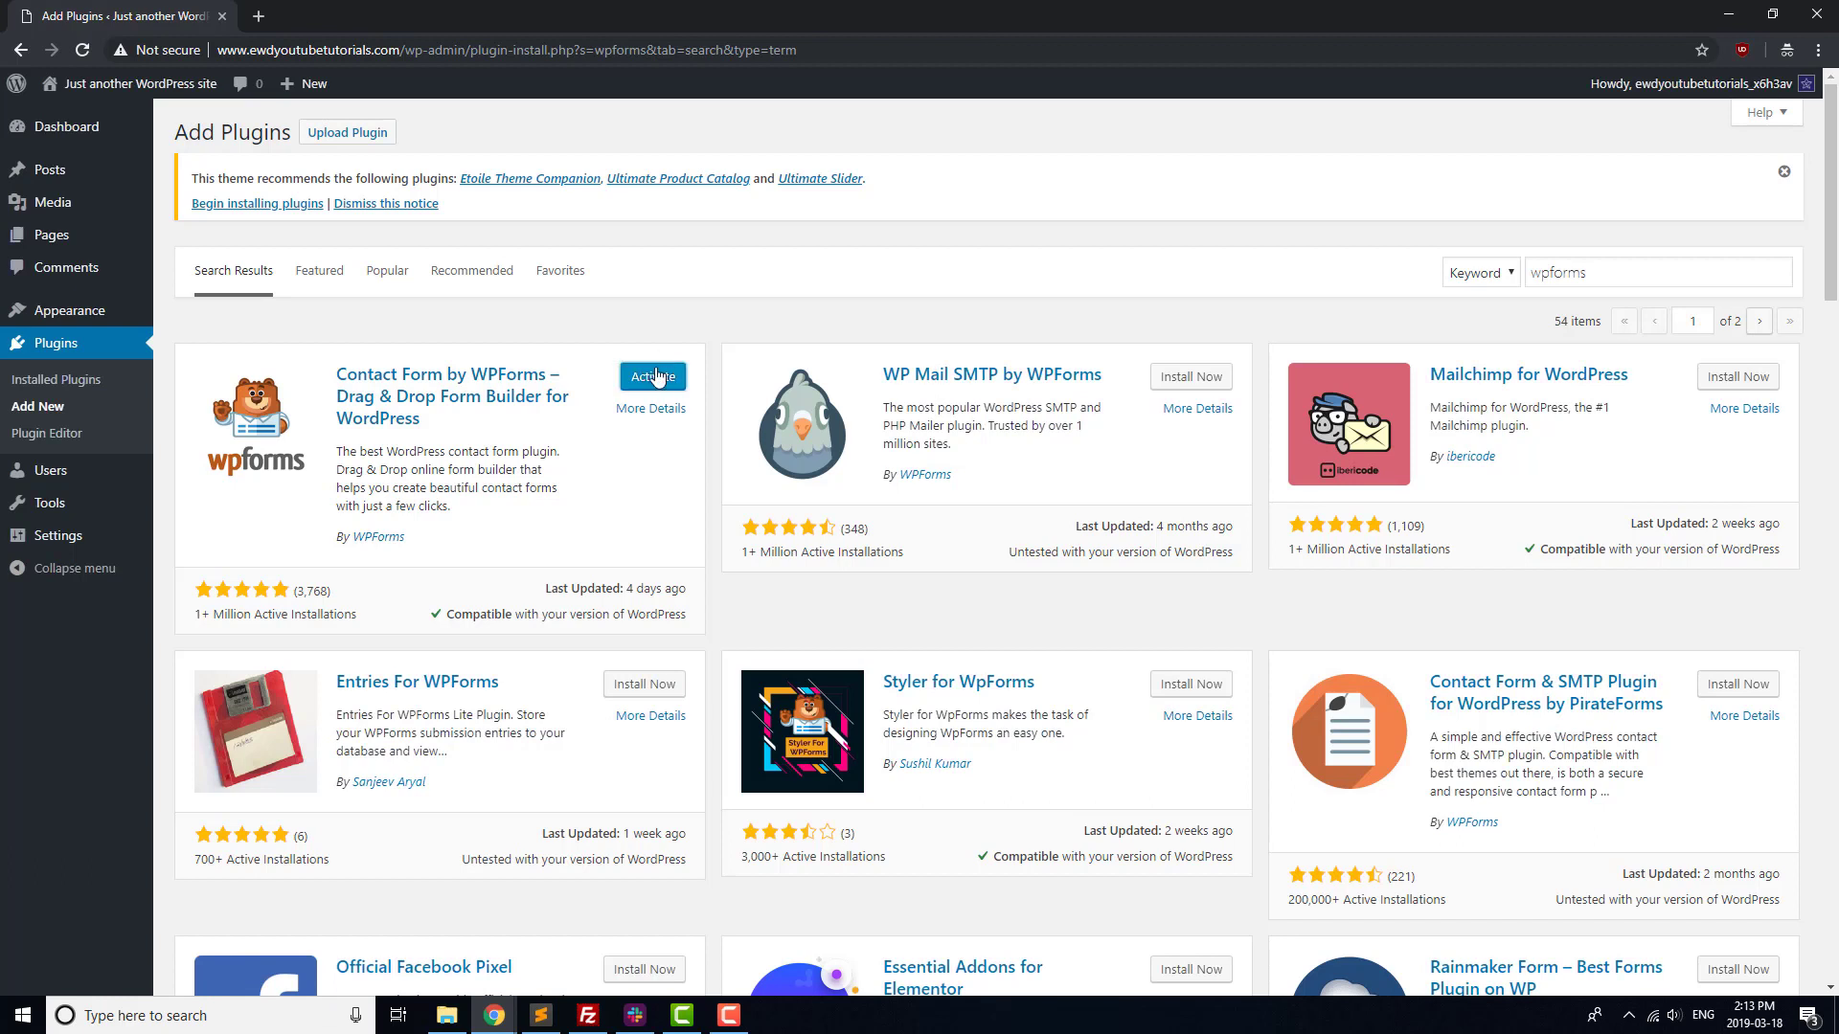
click(654, 376)
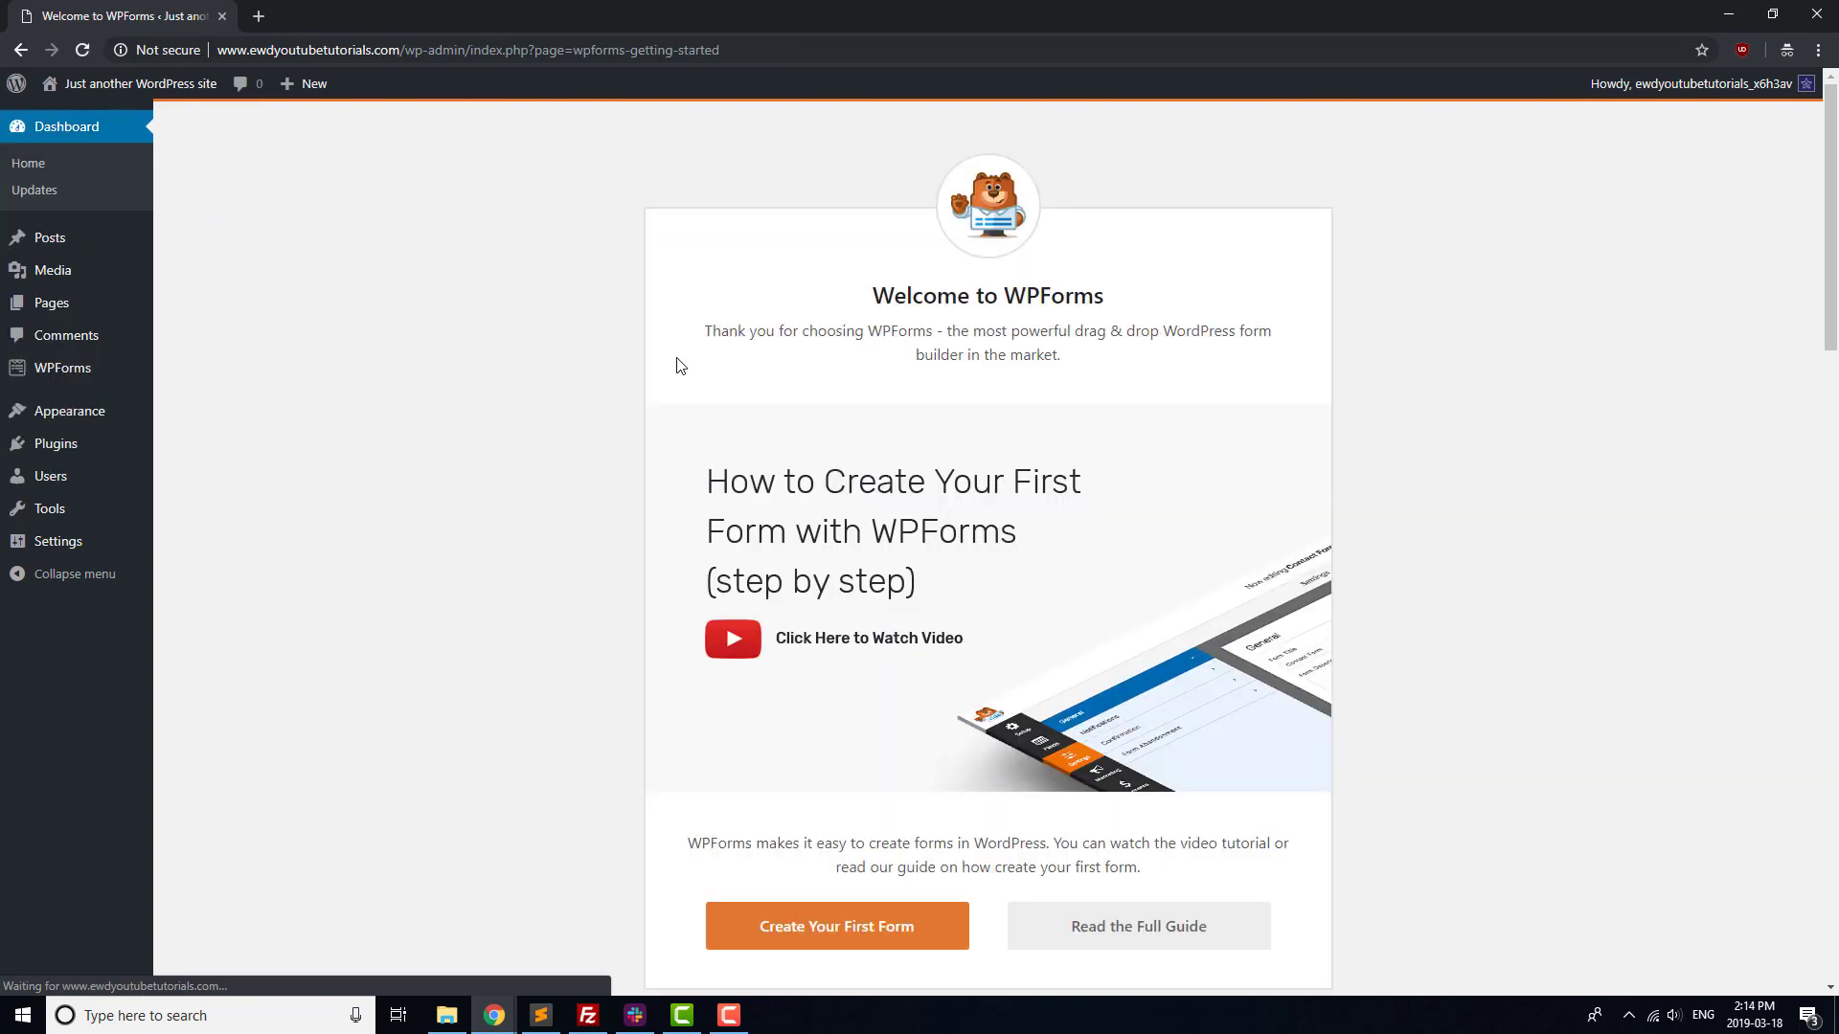
Name a new form 'Contact Form' and build it from the Simple Contact Form template.
click(870, 938)
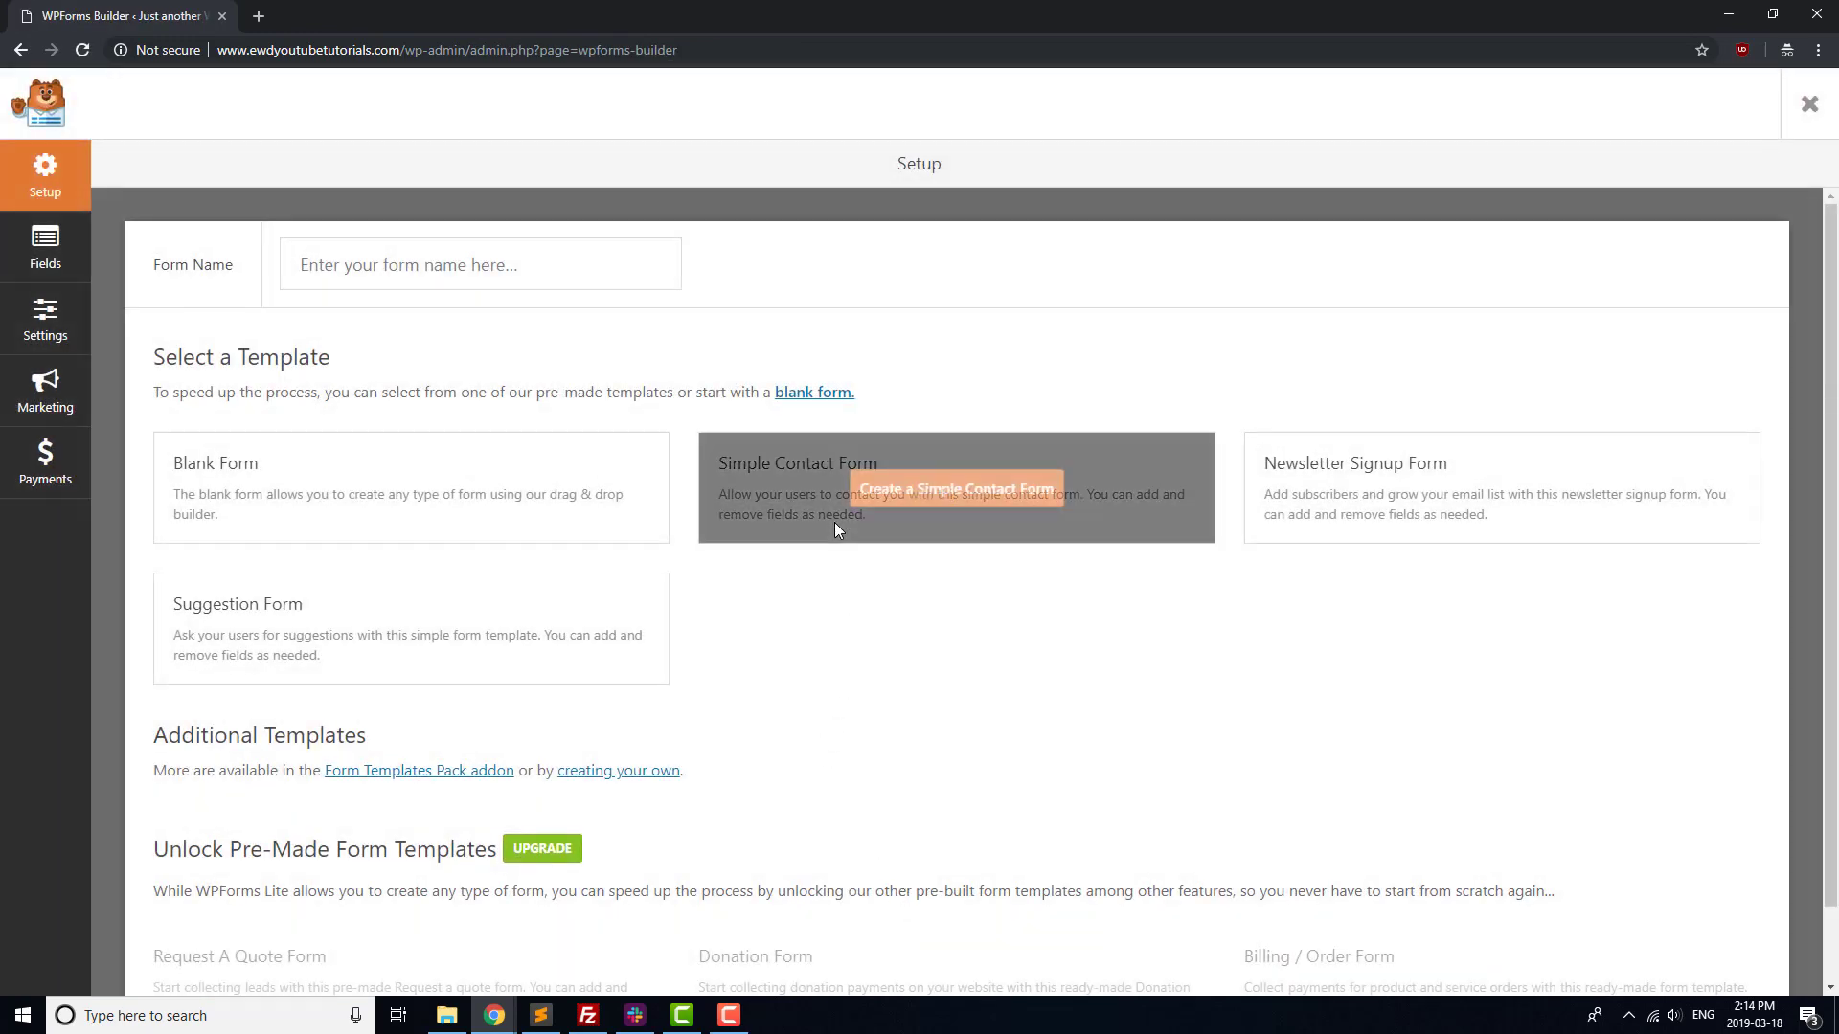
click(501, 280)
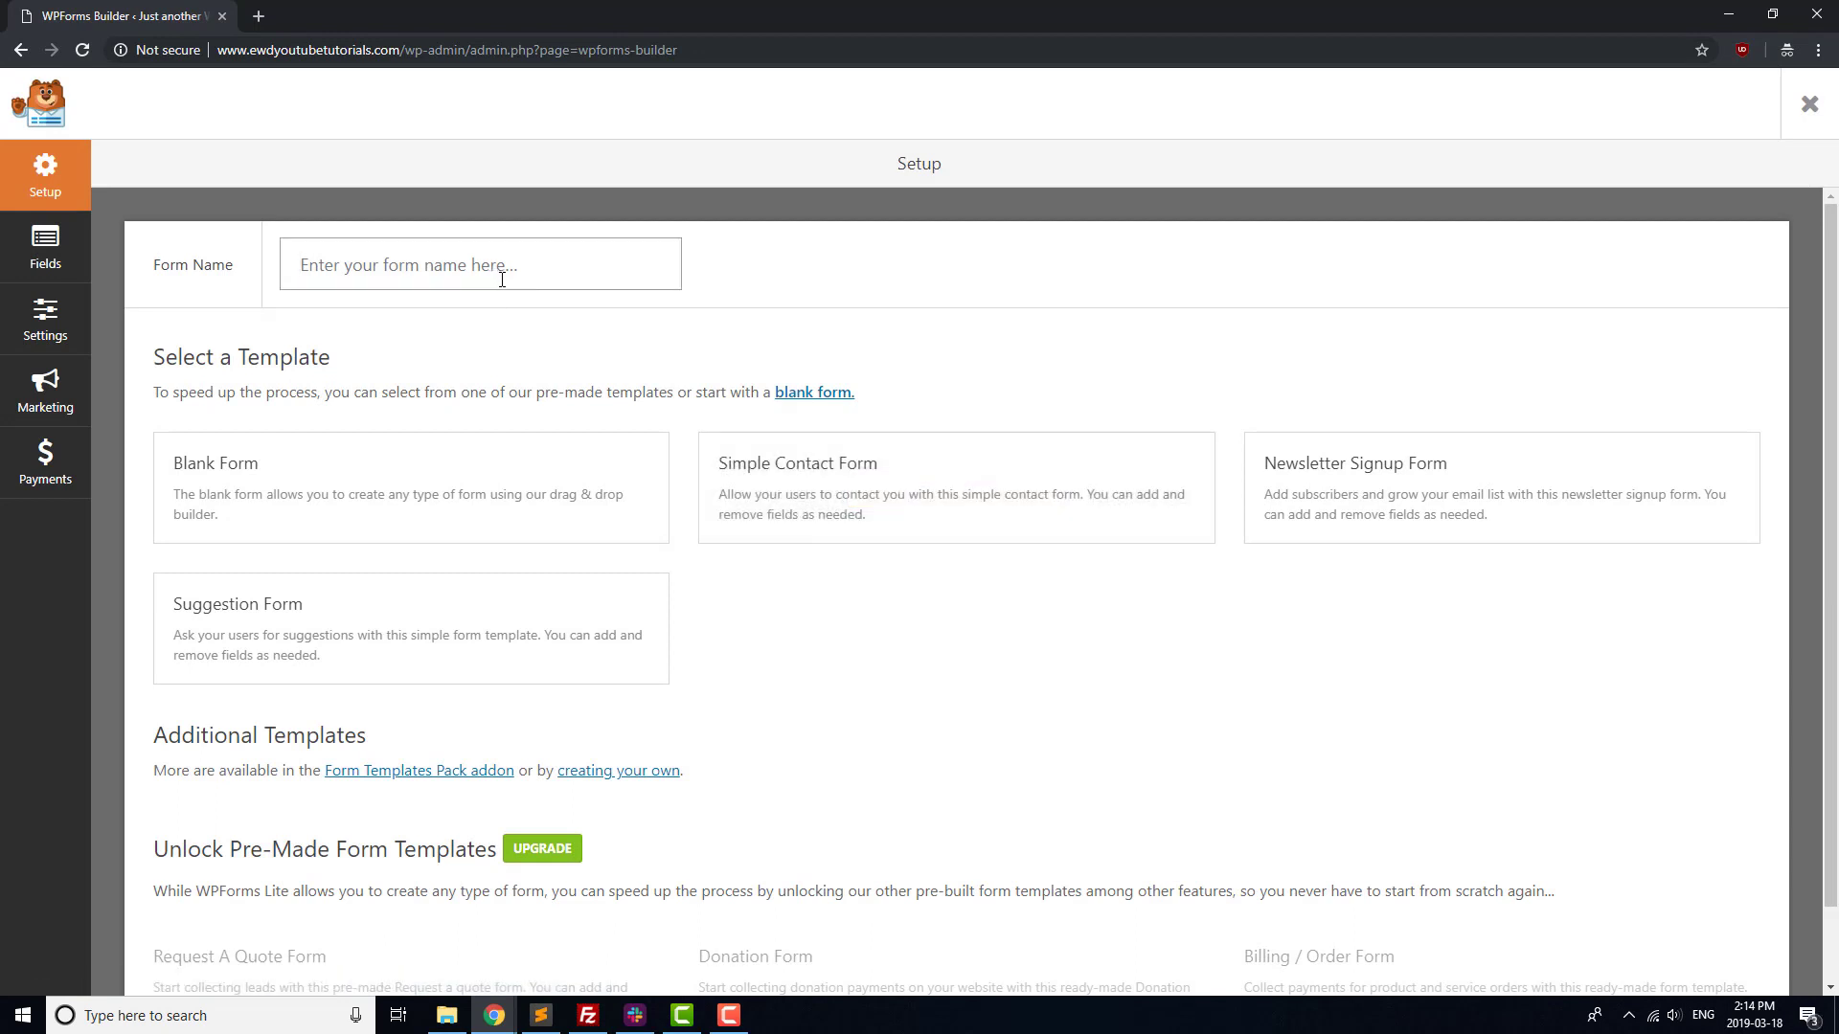
text(Contact Form)
click(905, 486)
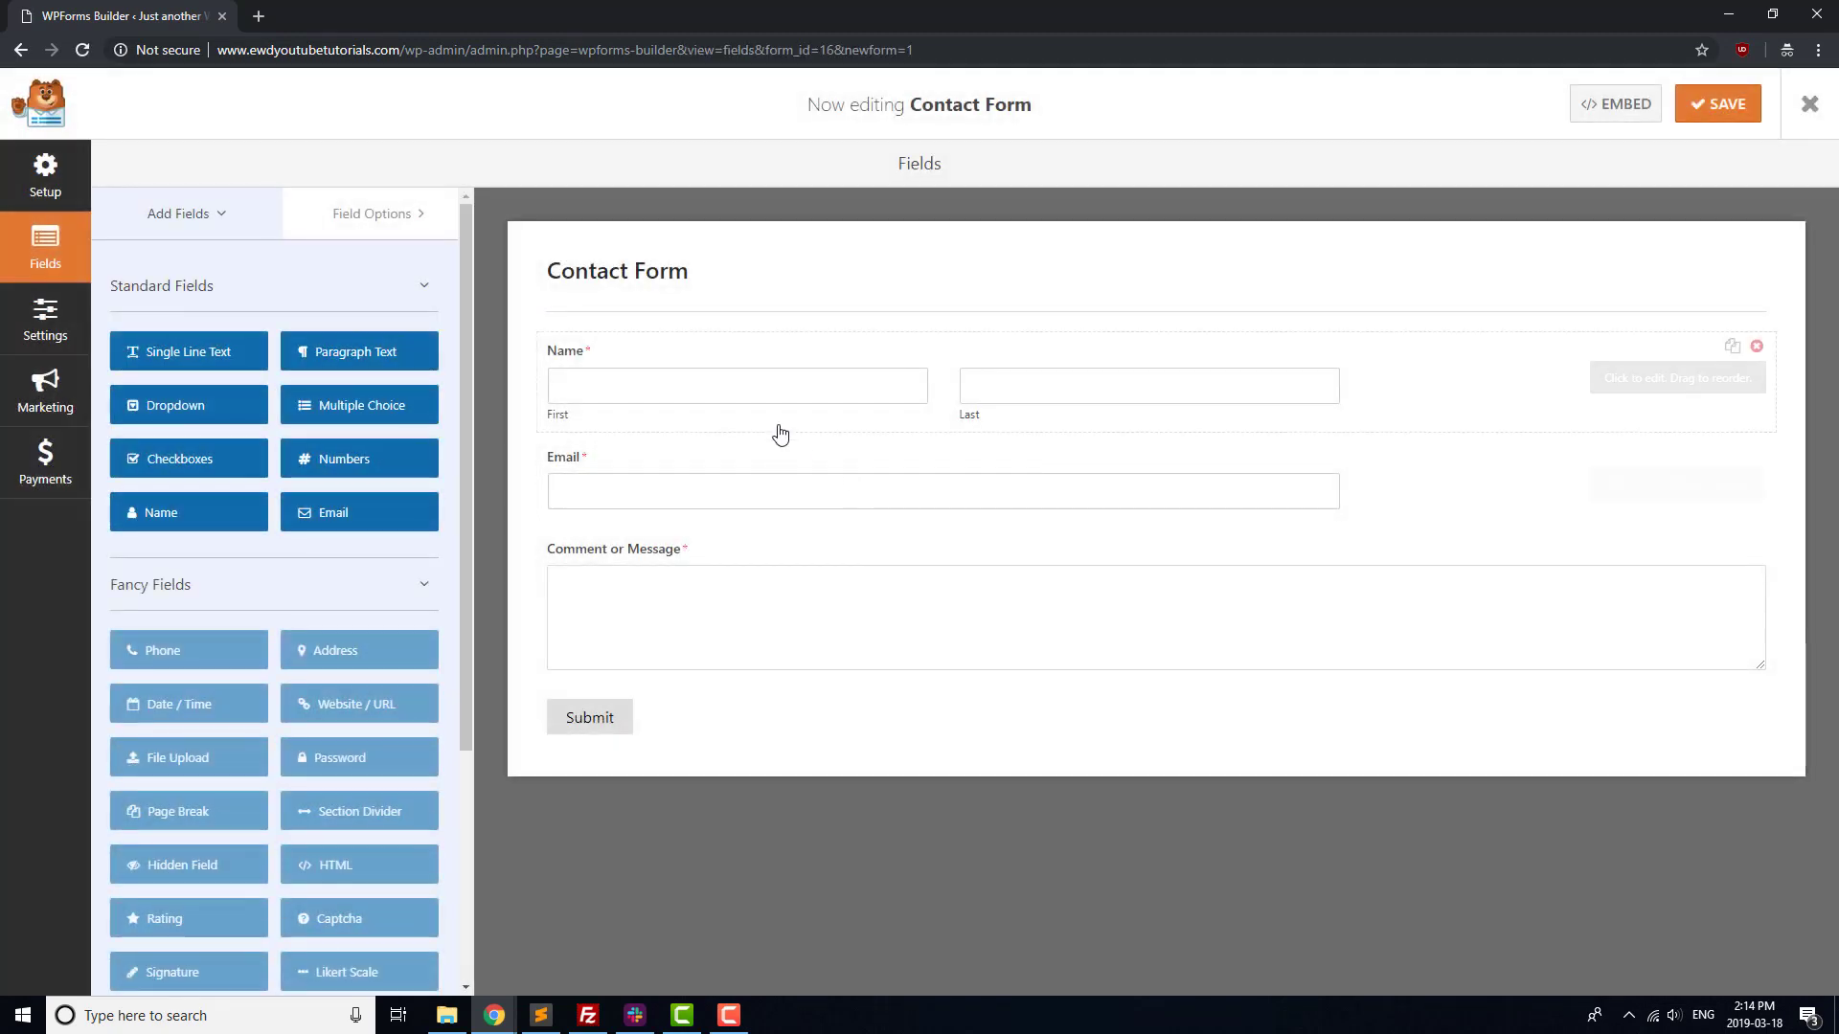
Drop a Single Line Text field below Email and relabel it 'Subject'.
drag(220, 352, 630, 536)
click(603, 549)
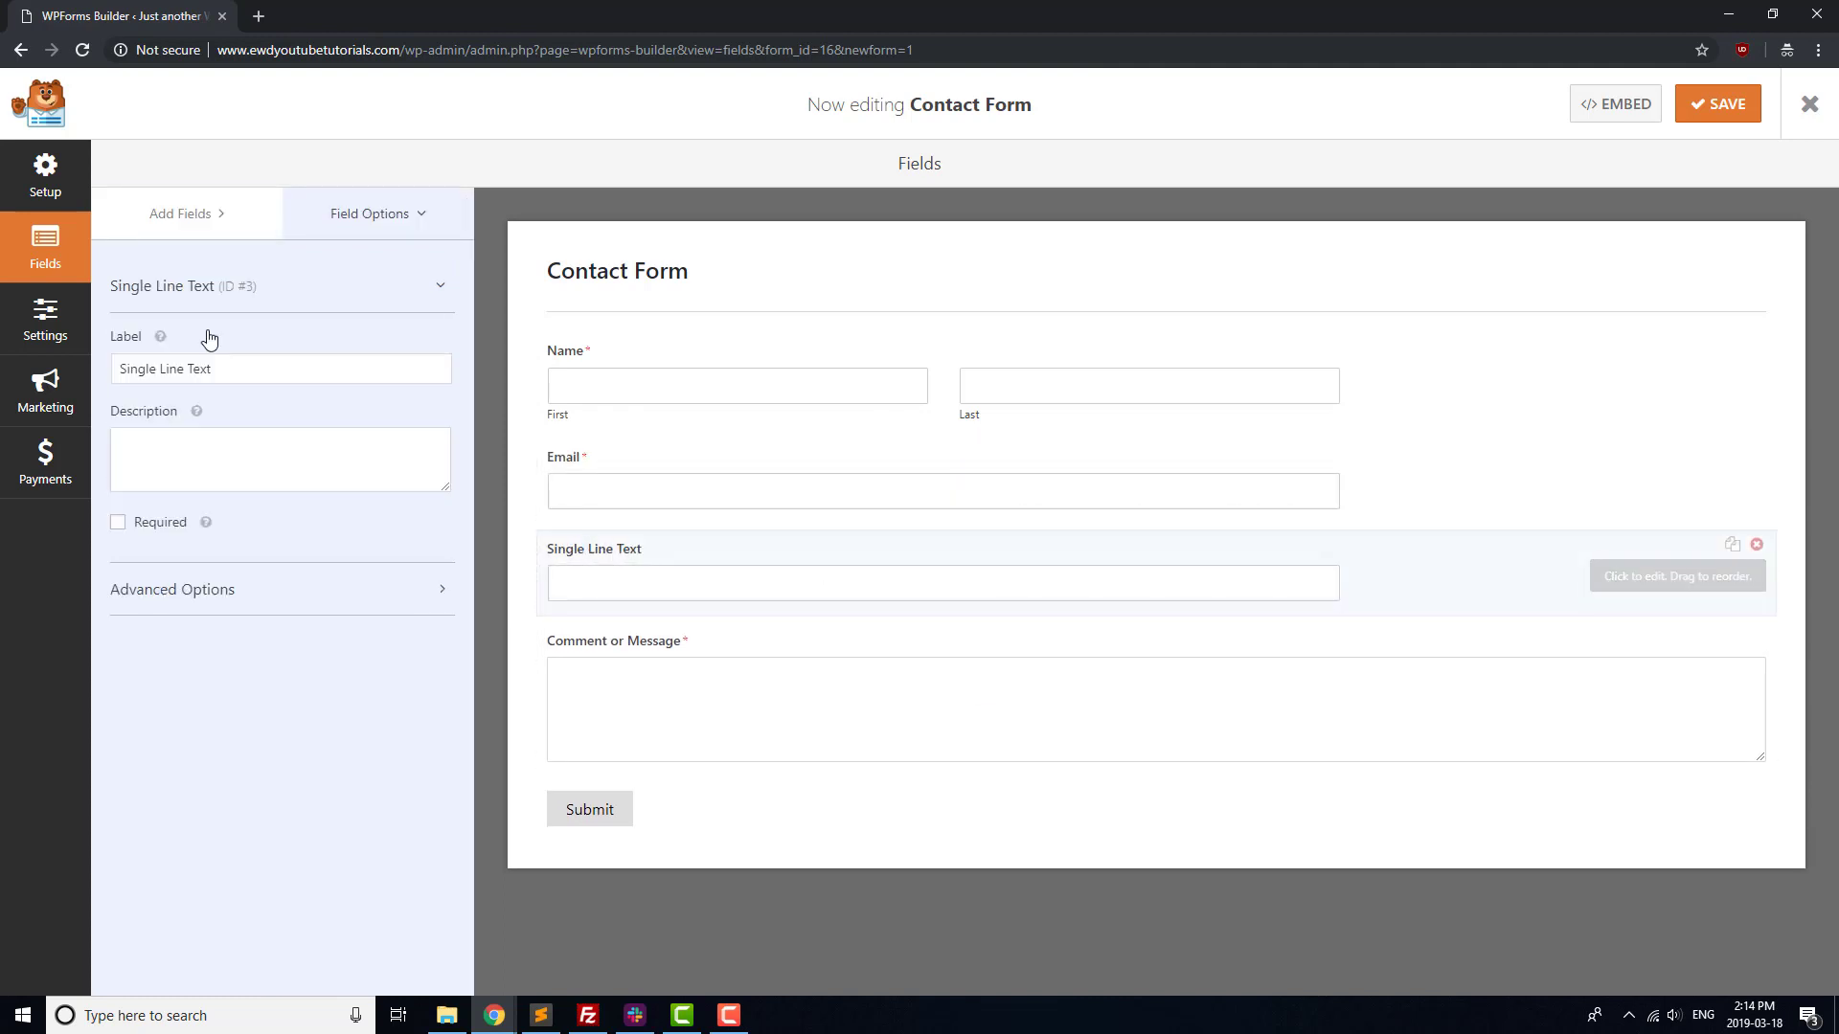
triple_click(216, 361)
text(Sub)
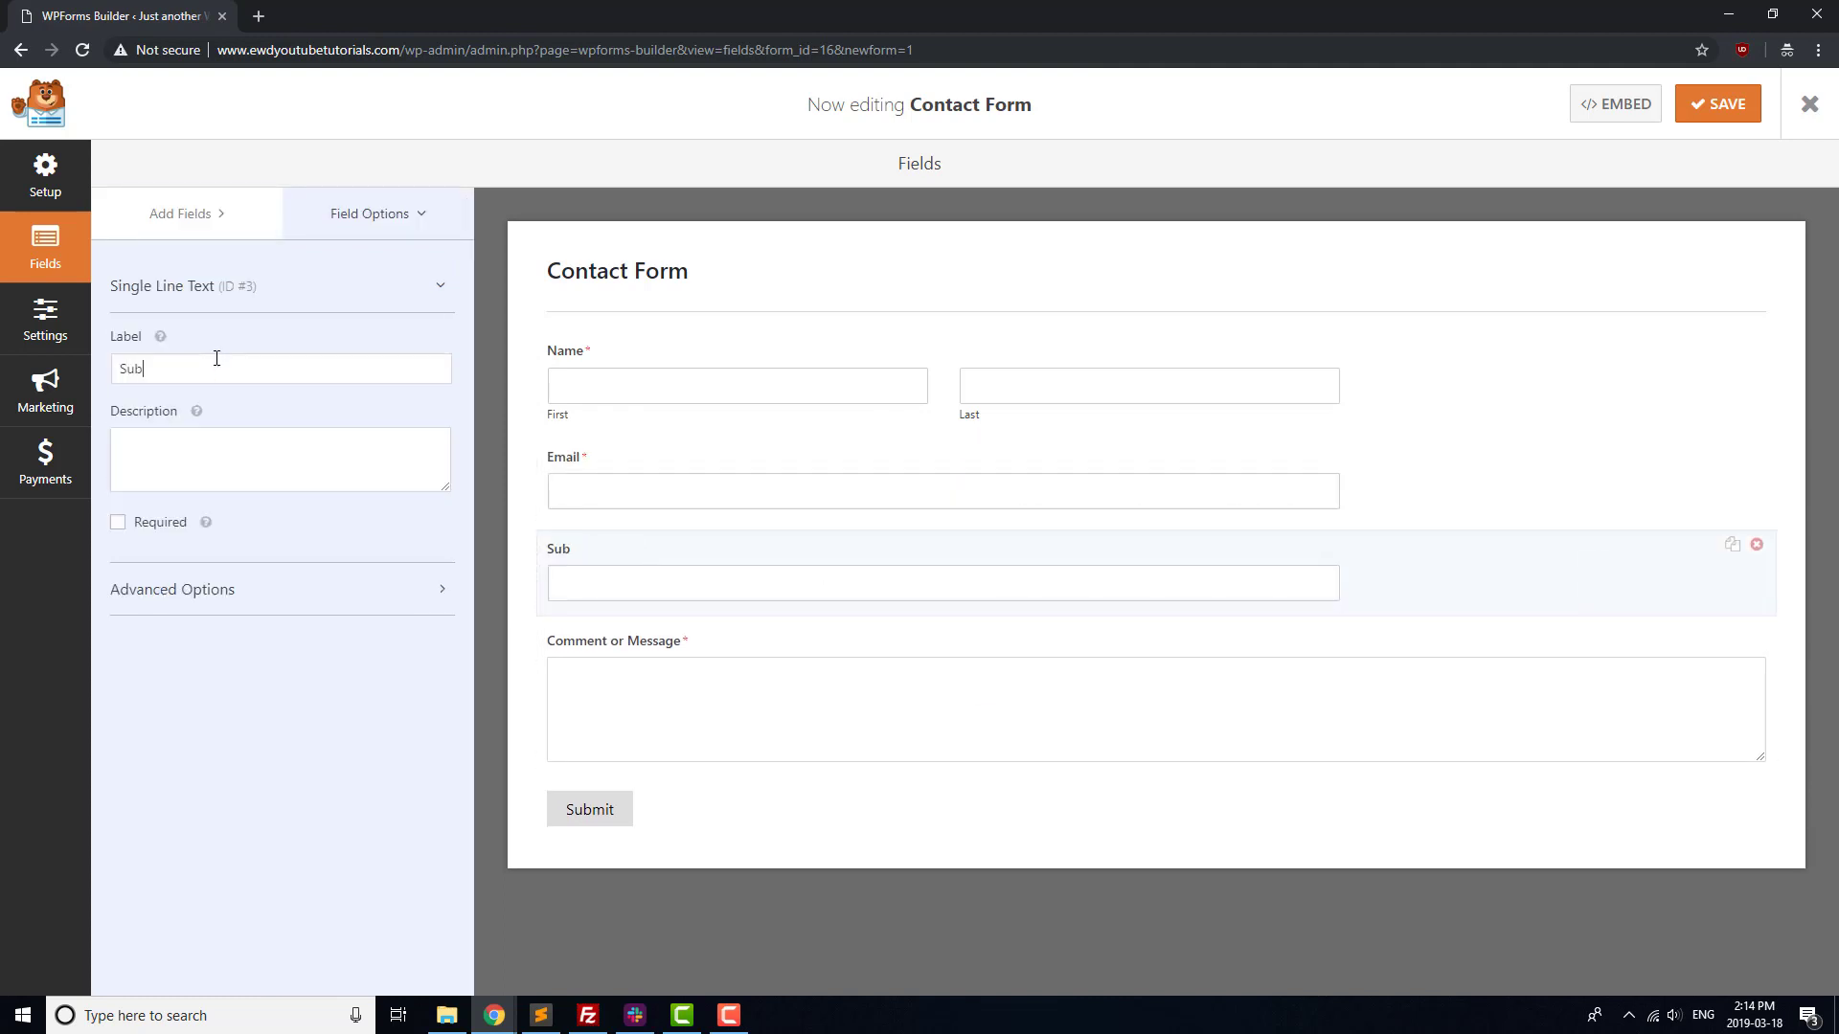
text(ject)
Replace {admin_email} in the notification's Send To Email Address with the site's contact e-mail.
click(31, 337)
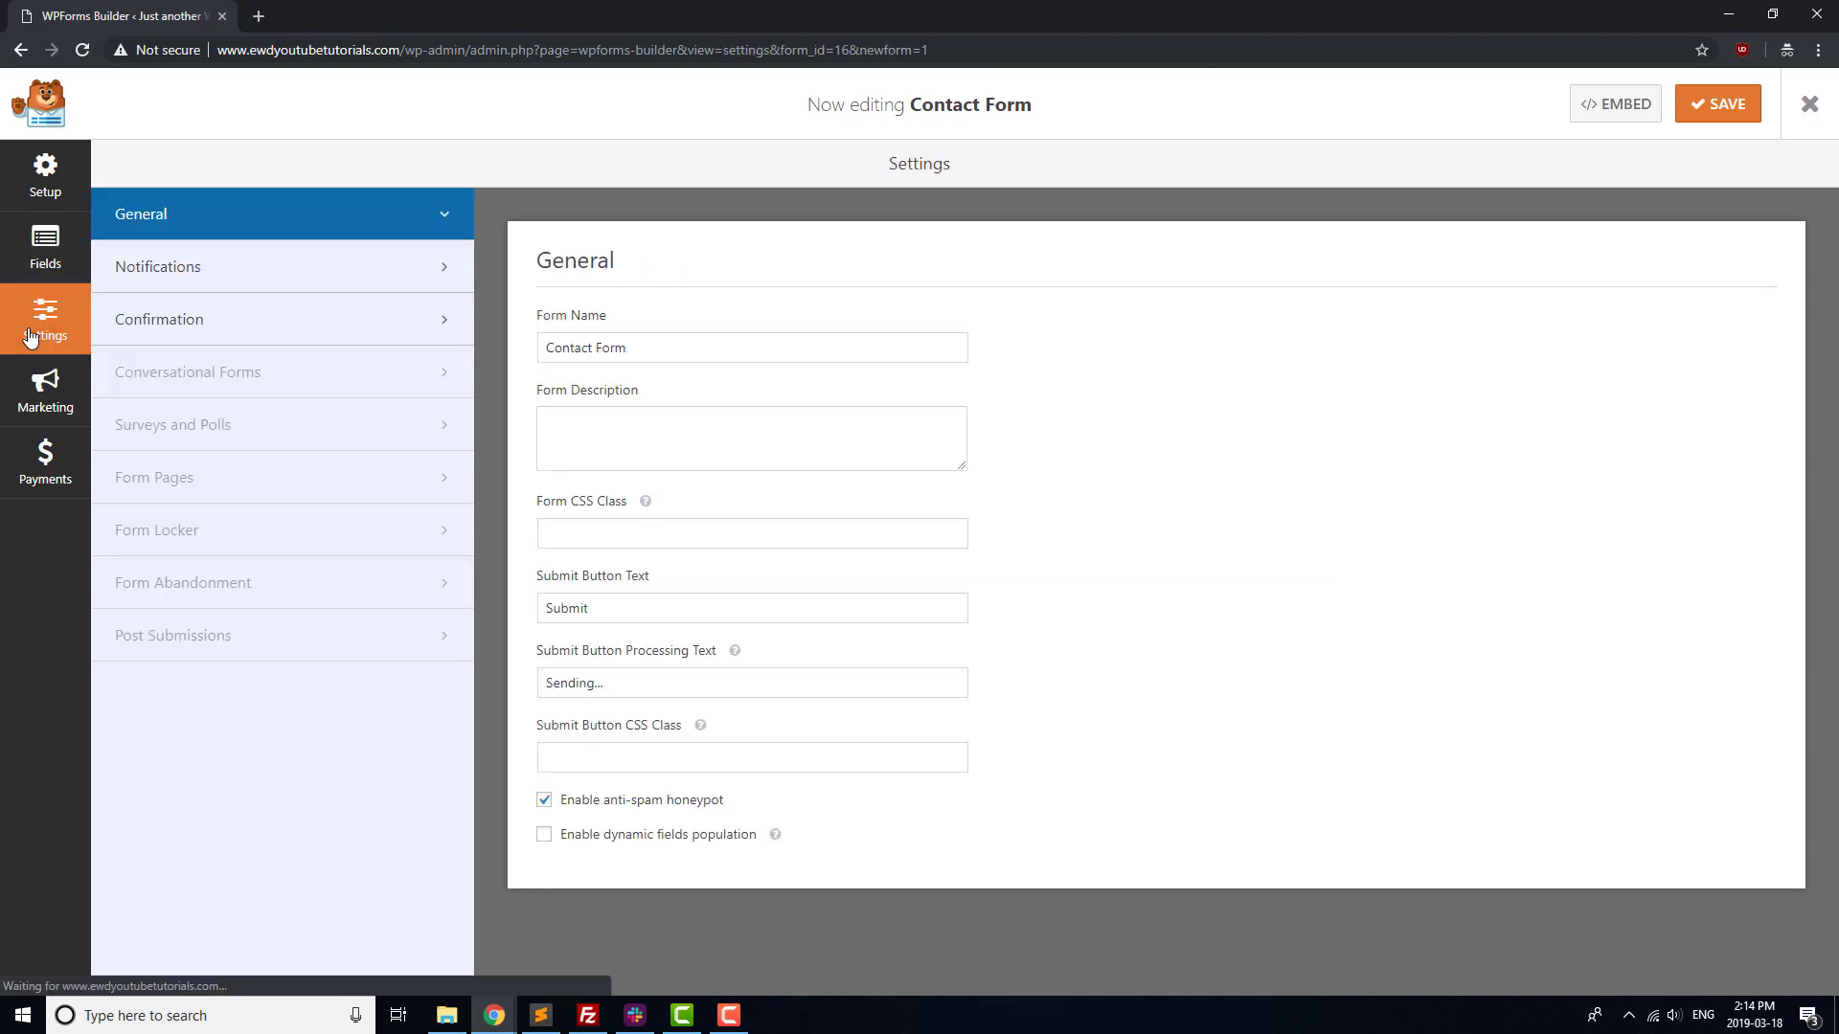
click(214, 279)
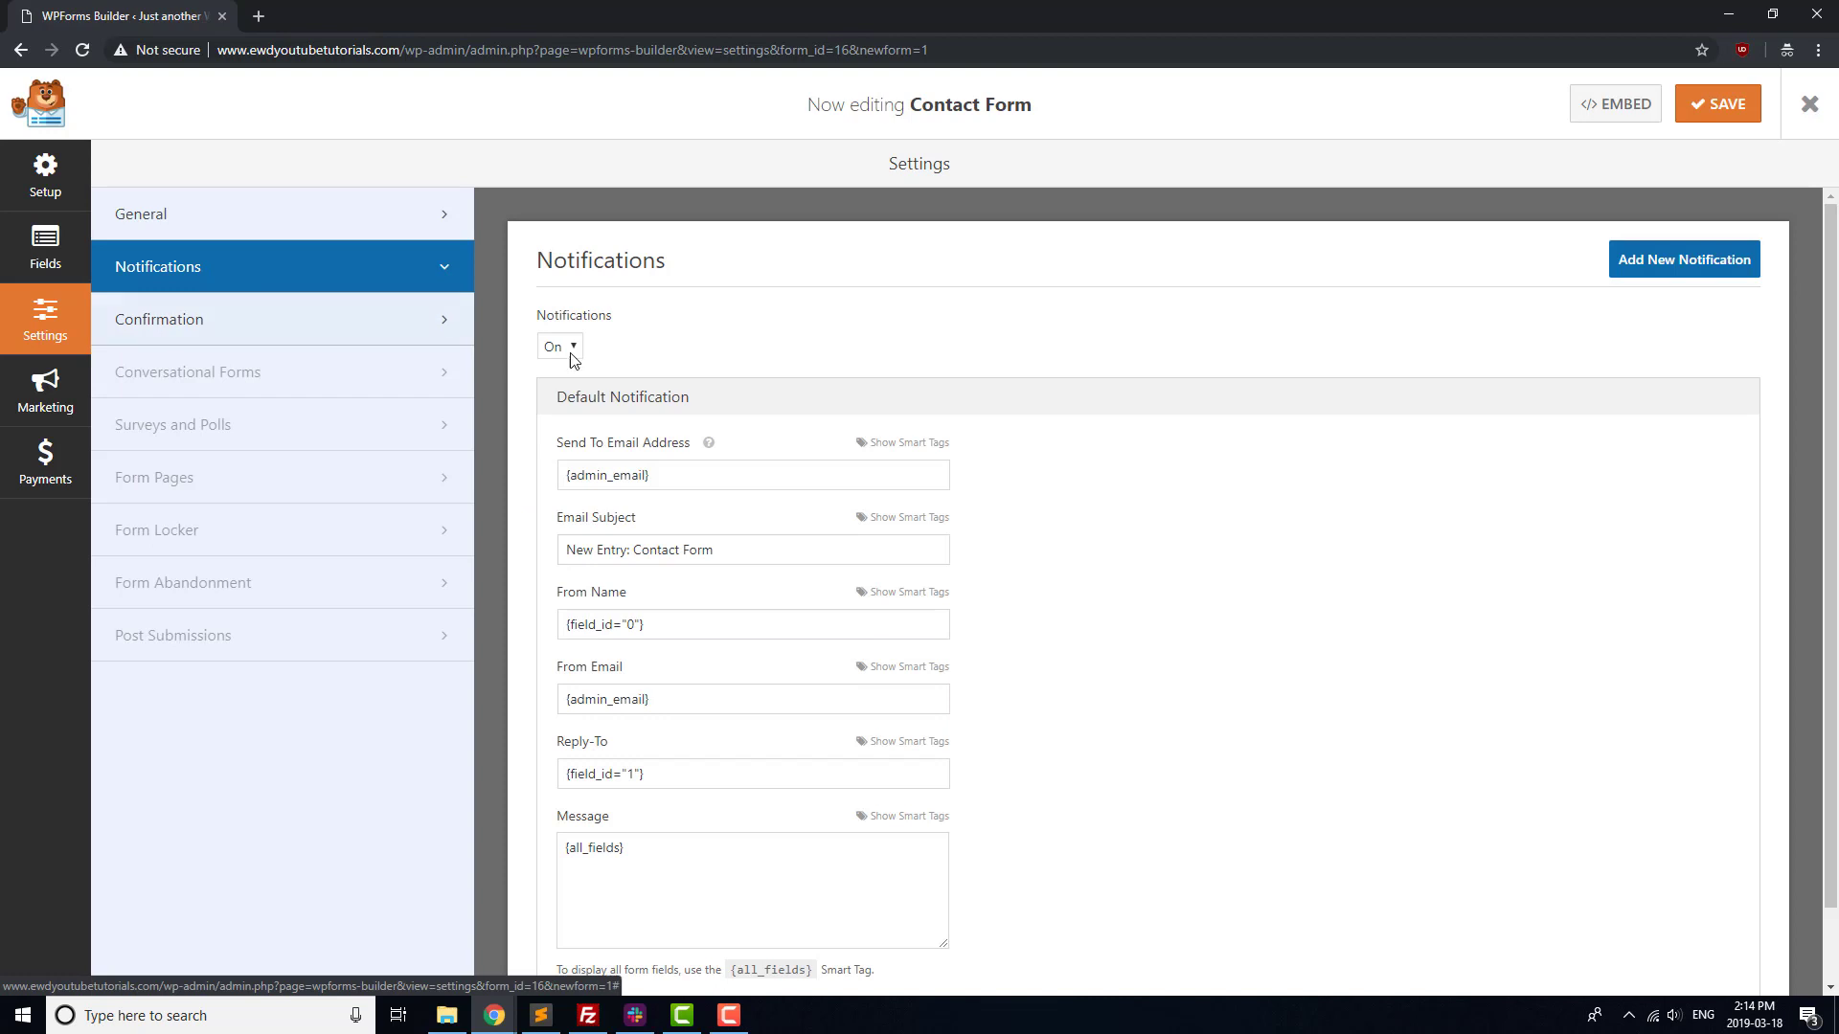
triple_click(680, 479)
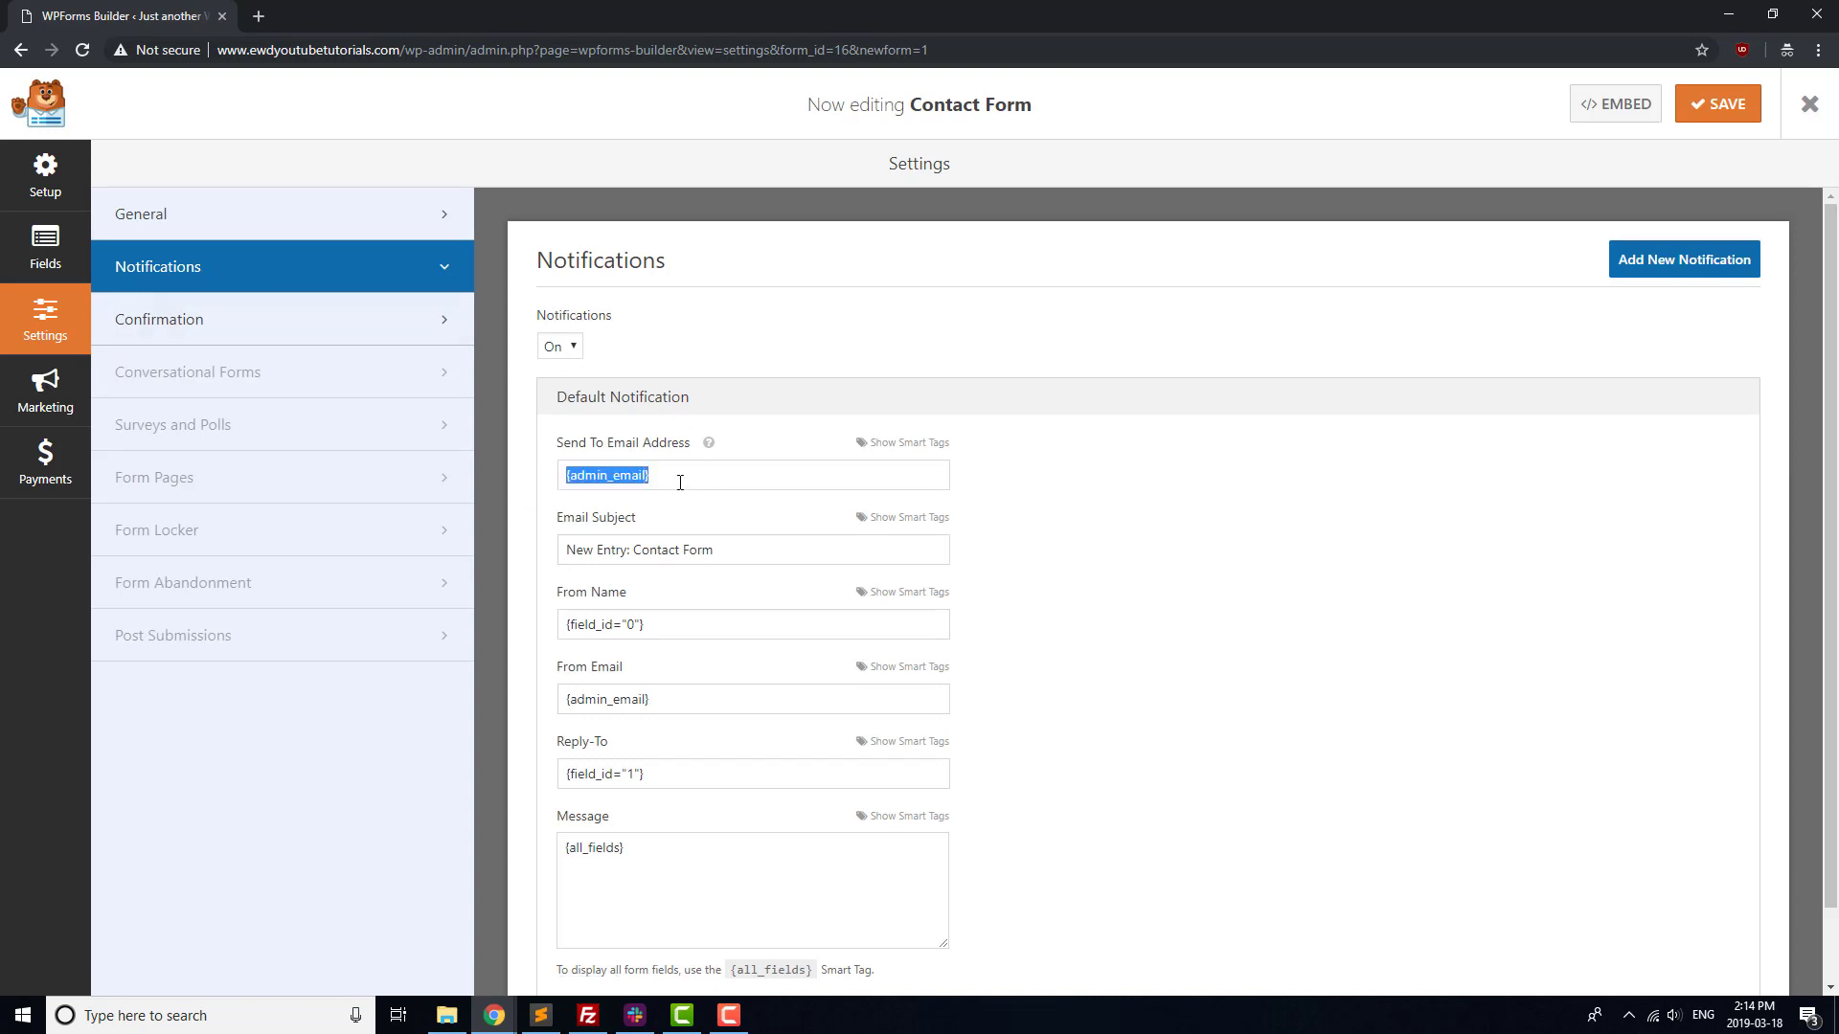
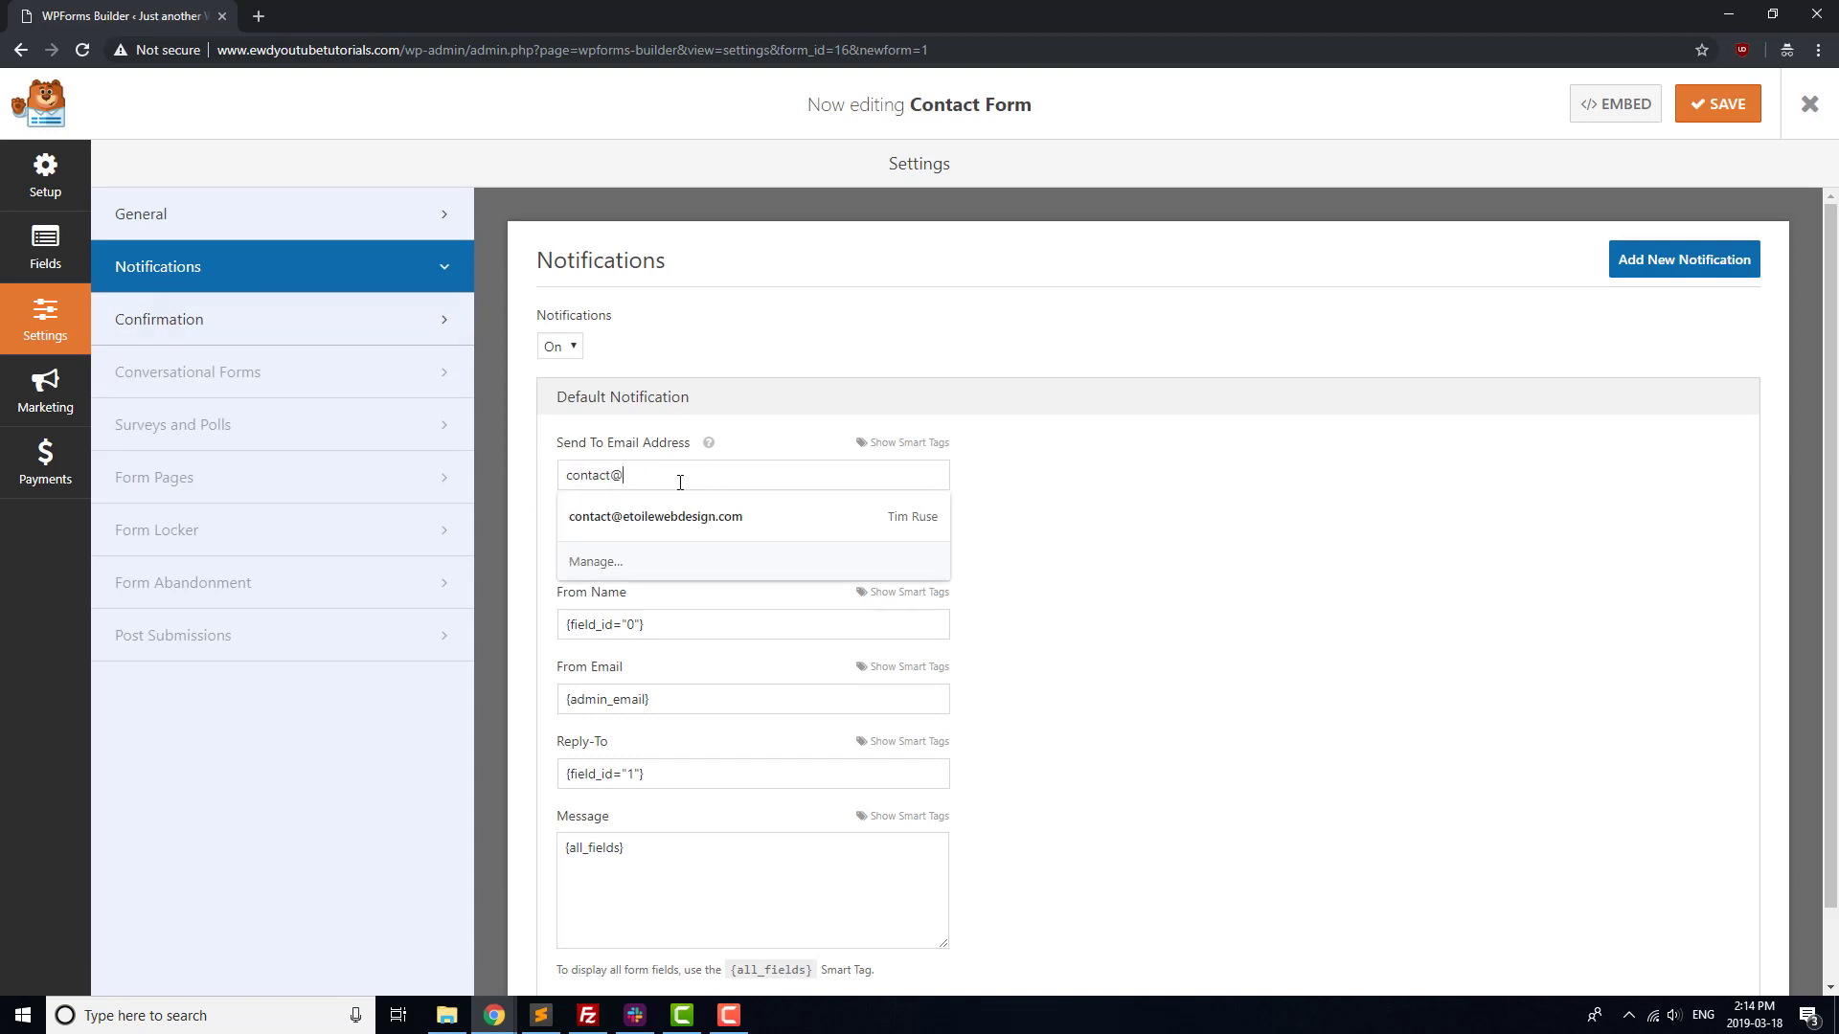
click(1127, 486)
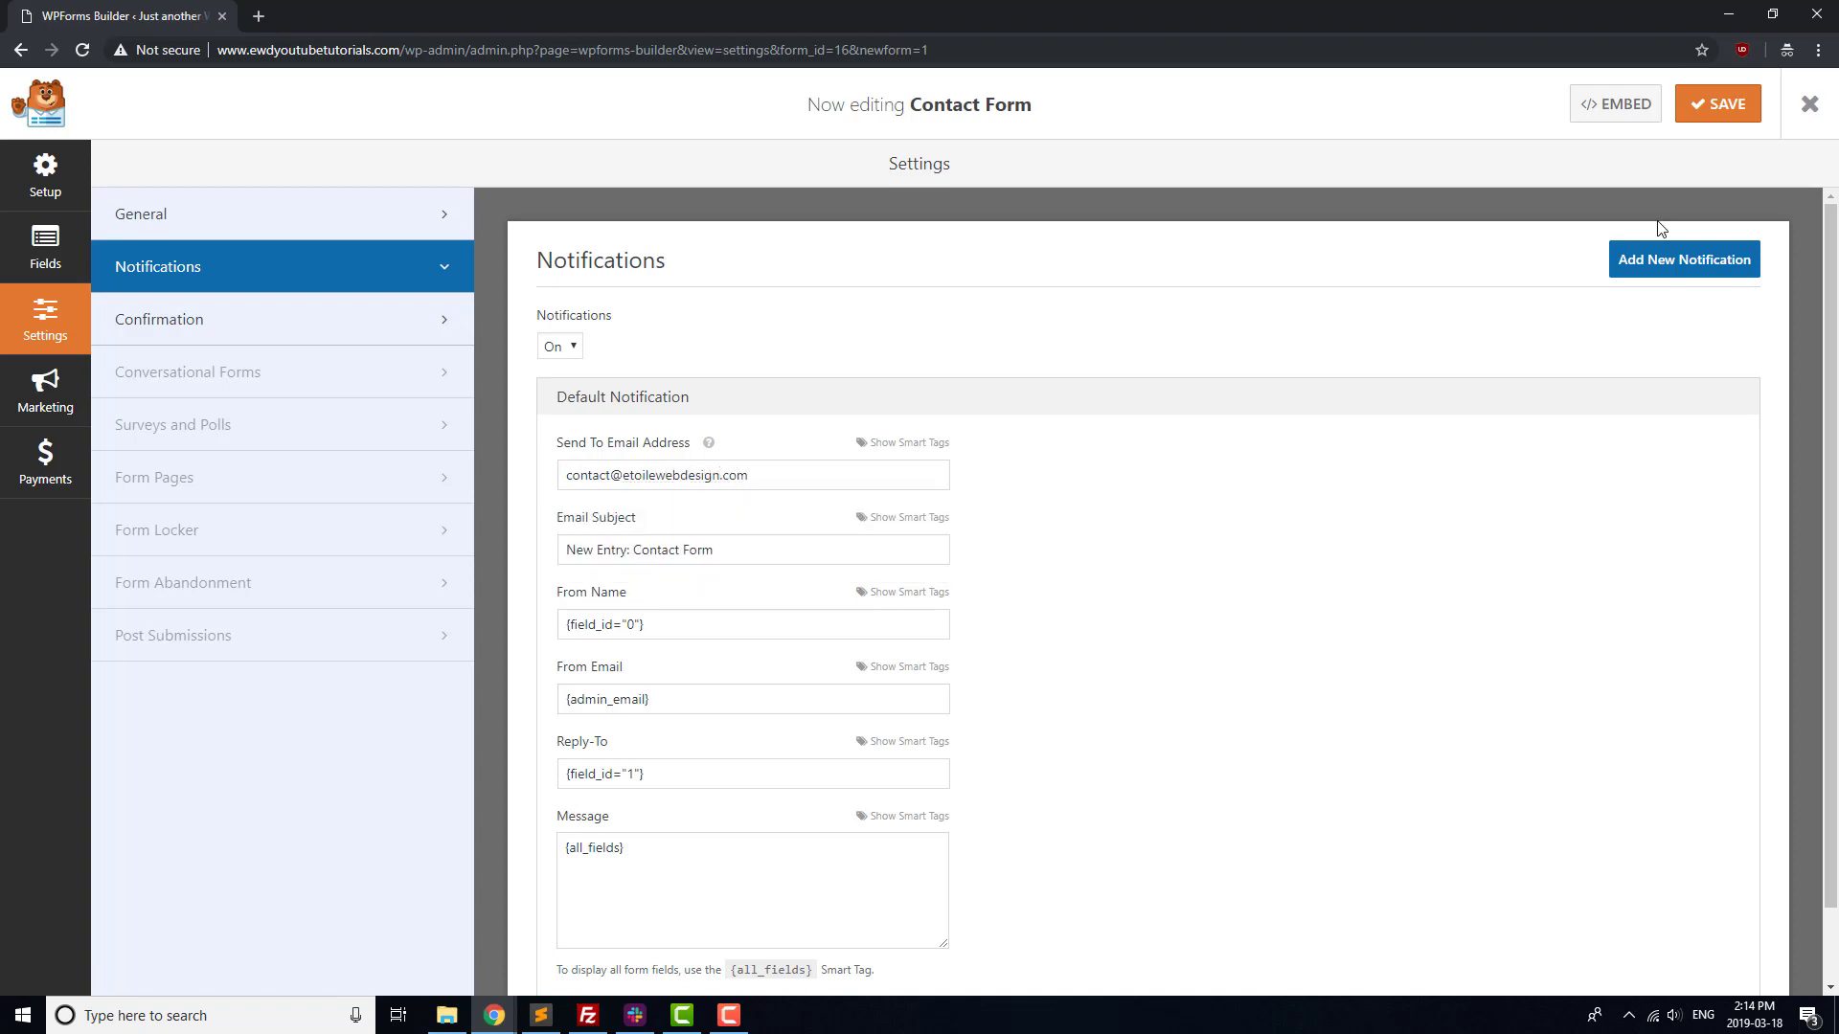
Save the form and select its embed shortcode.
click(1729, 113)
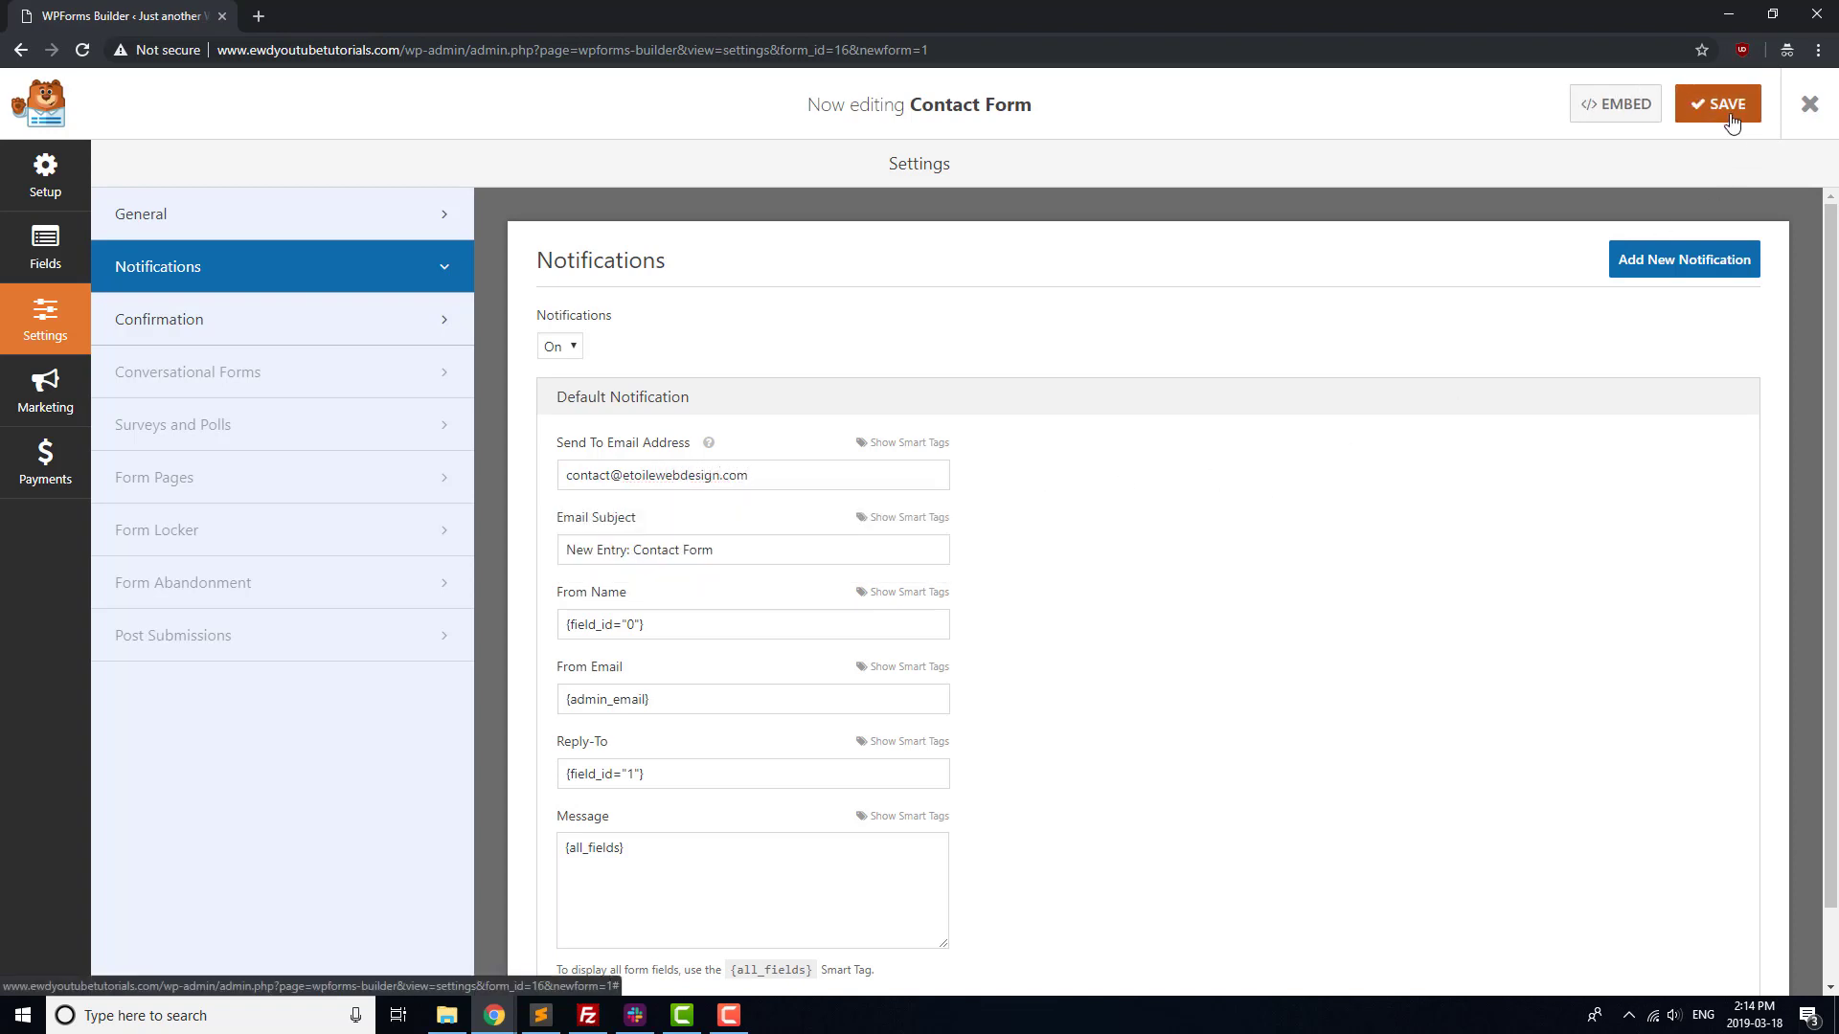
click(1629, 115)
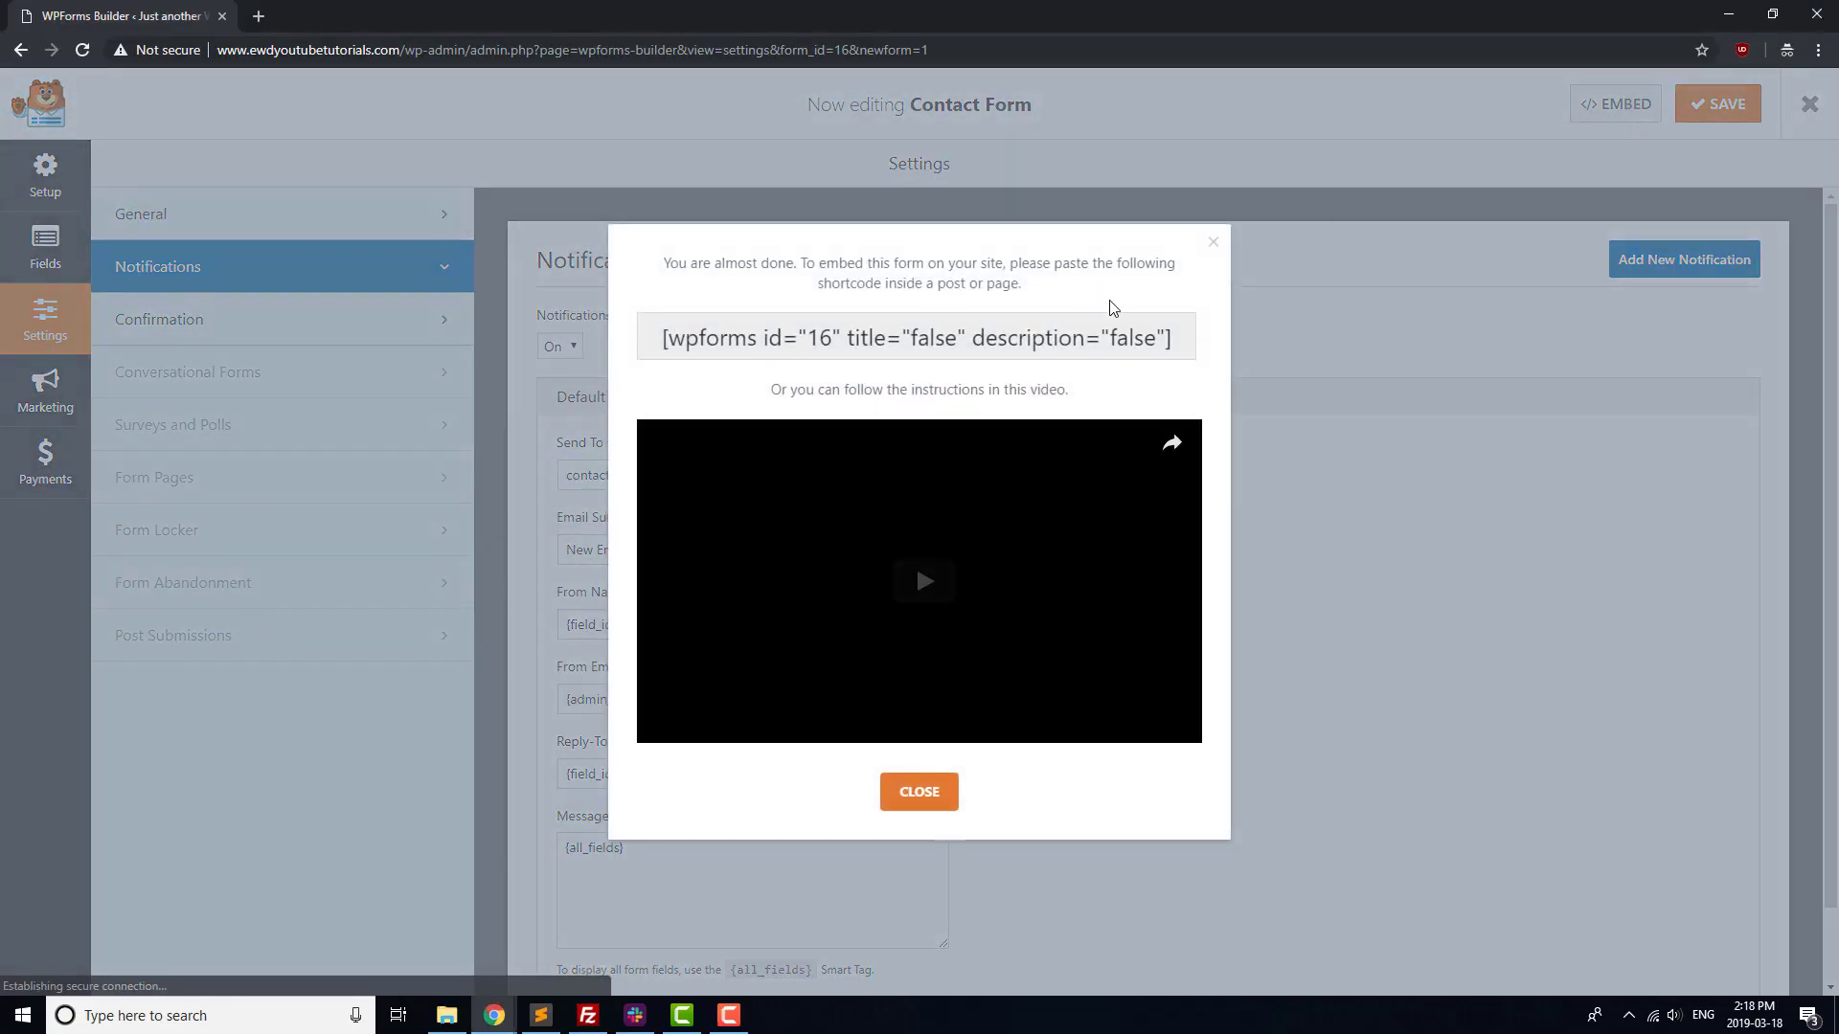
click(1020, 338)
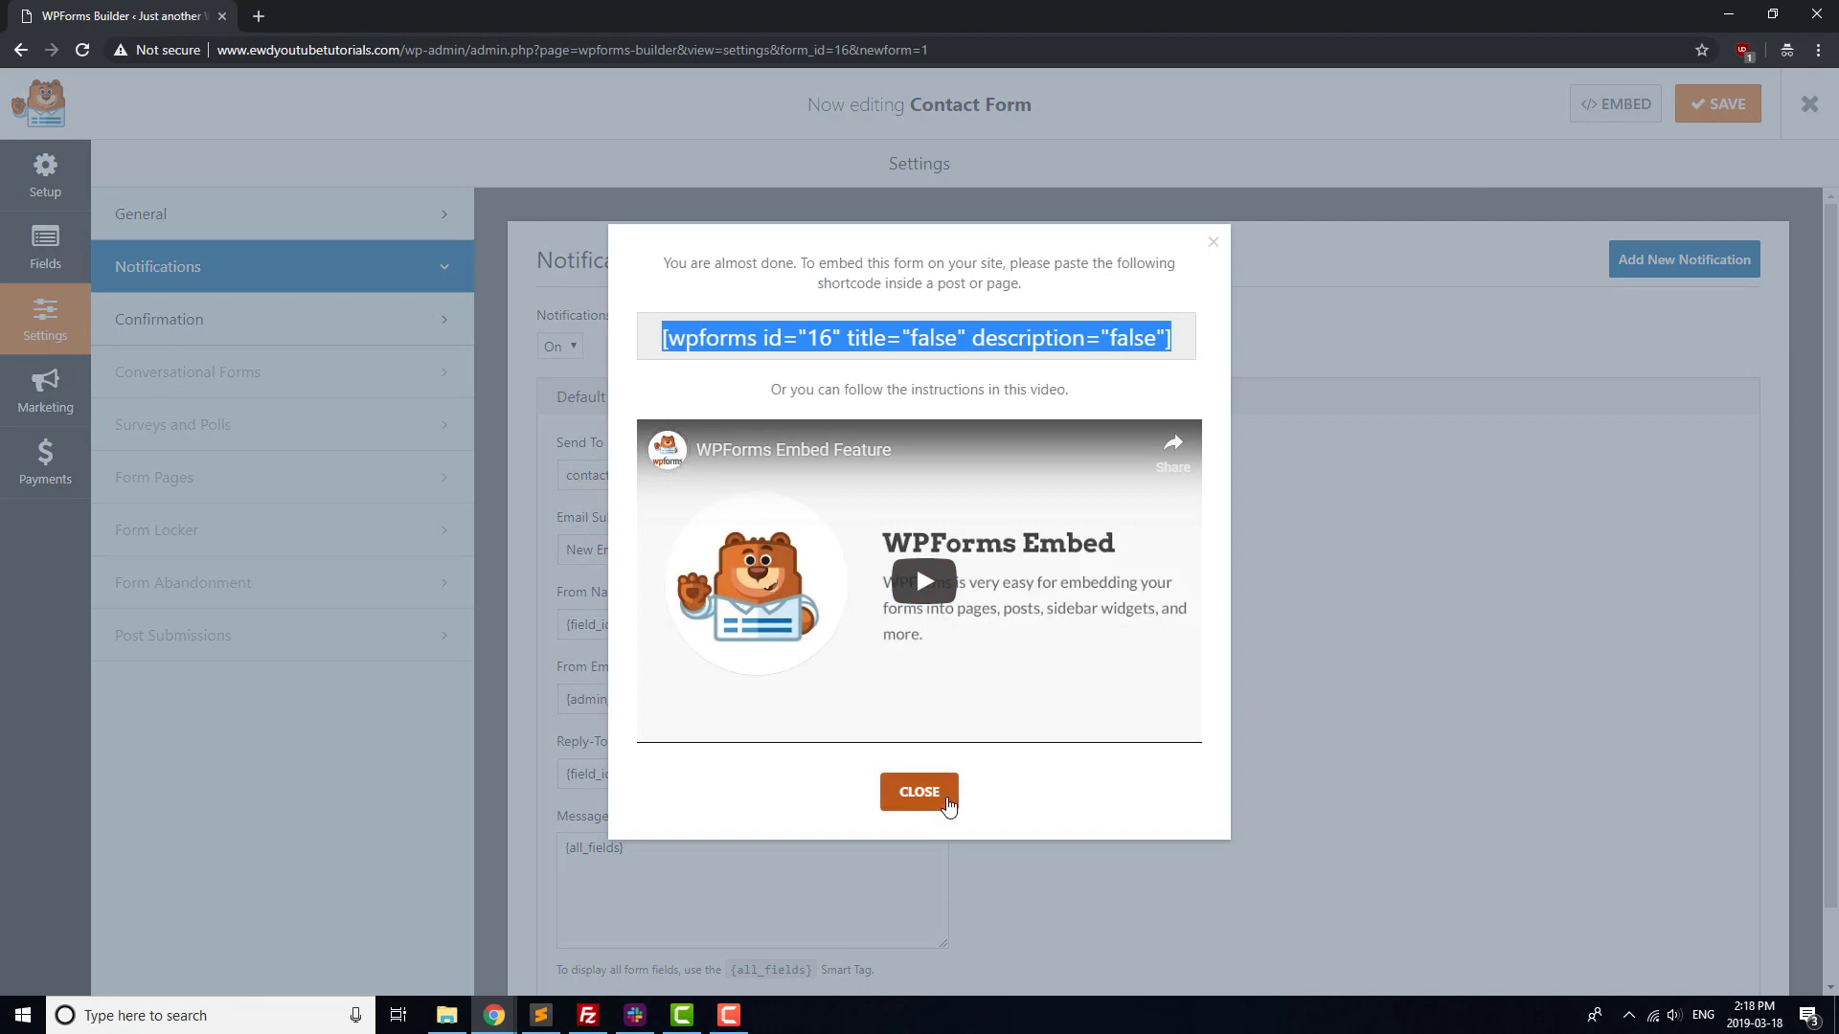
Paste the contact form shortcode into the Contact Us page's content.
click(949, 805)
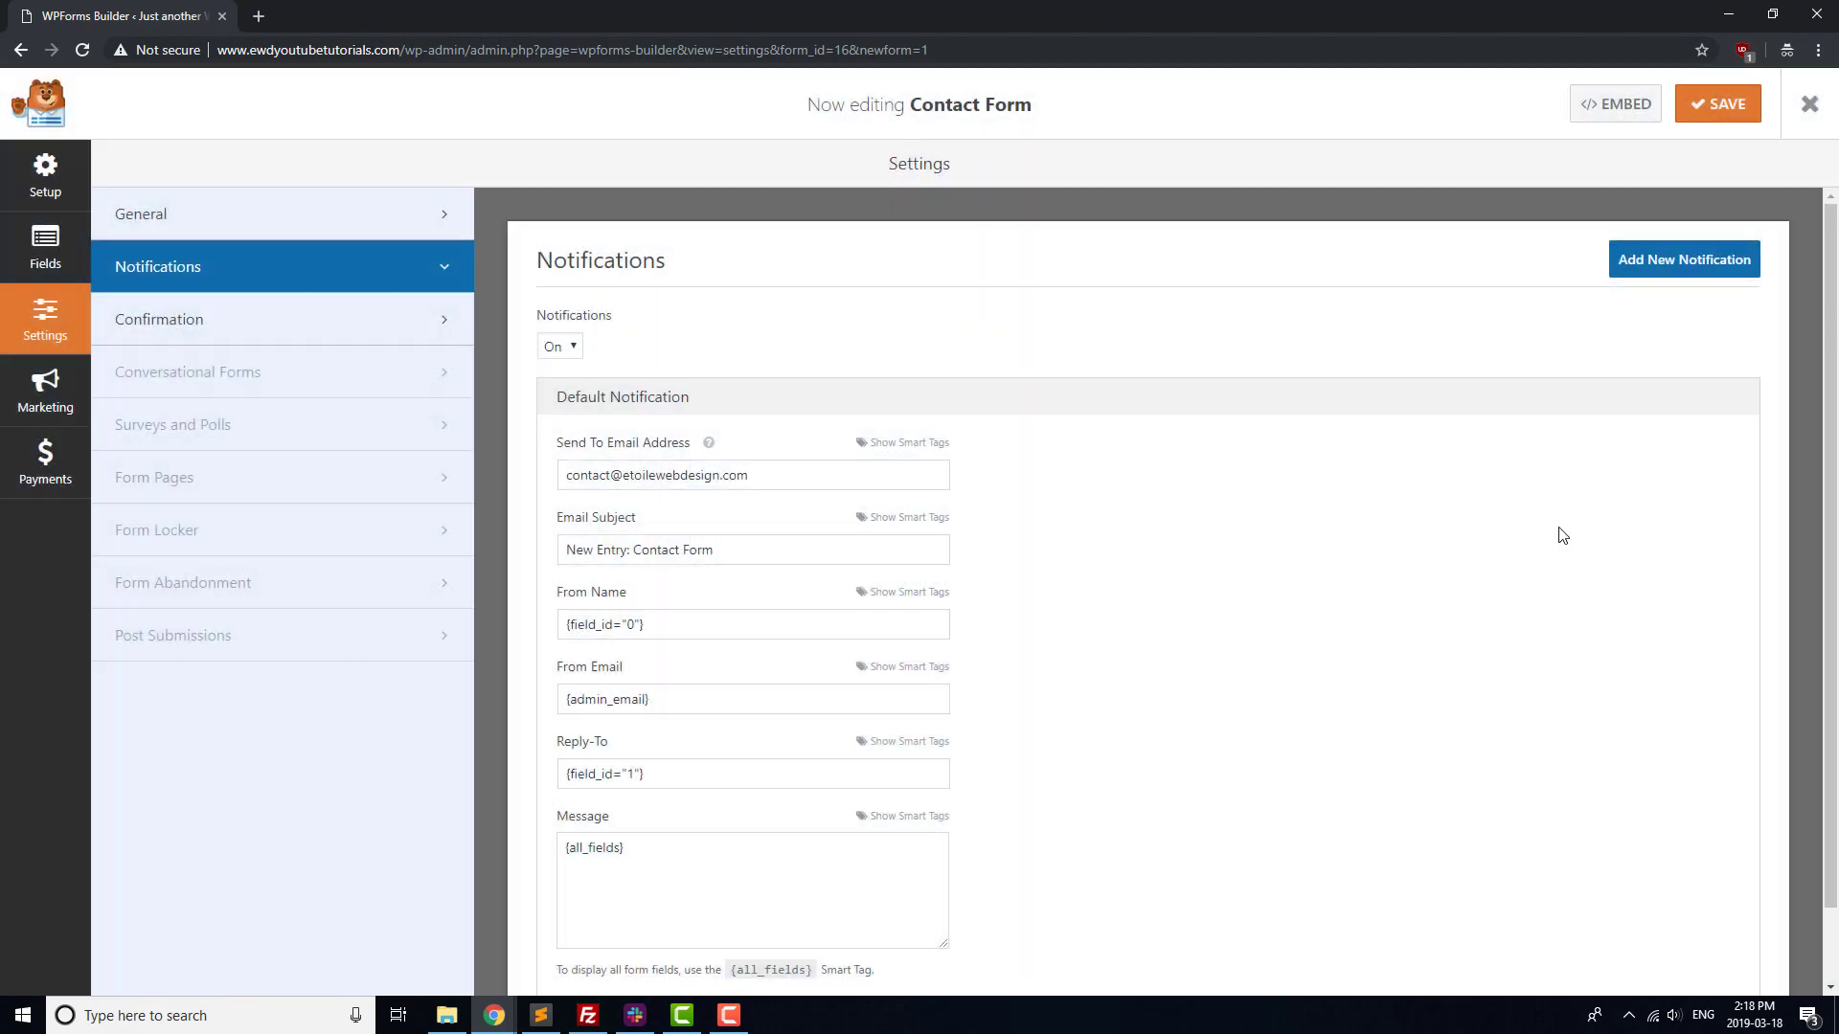
click(1818, 102)
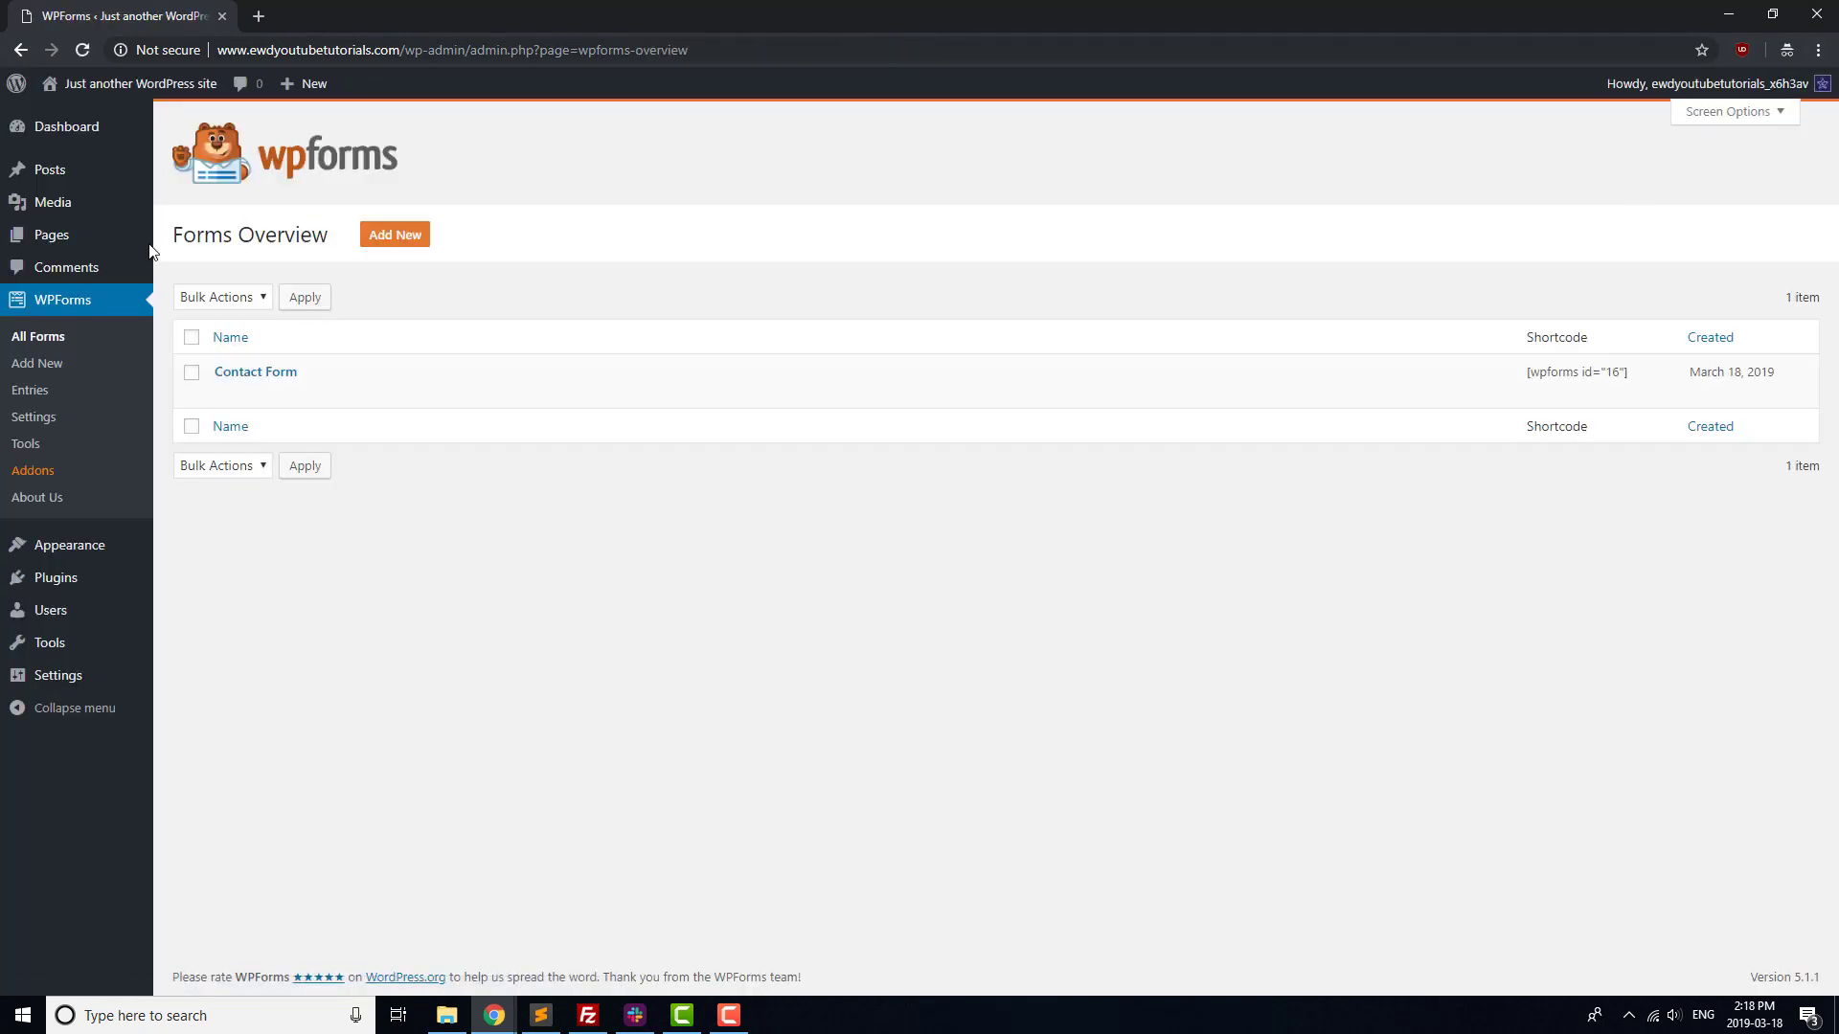
mouse_move(69, 247)
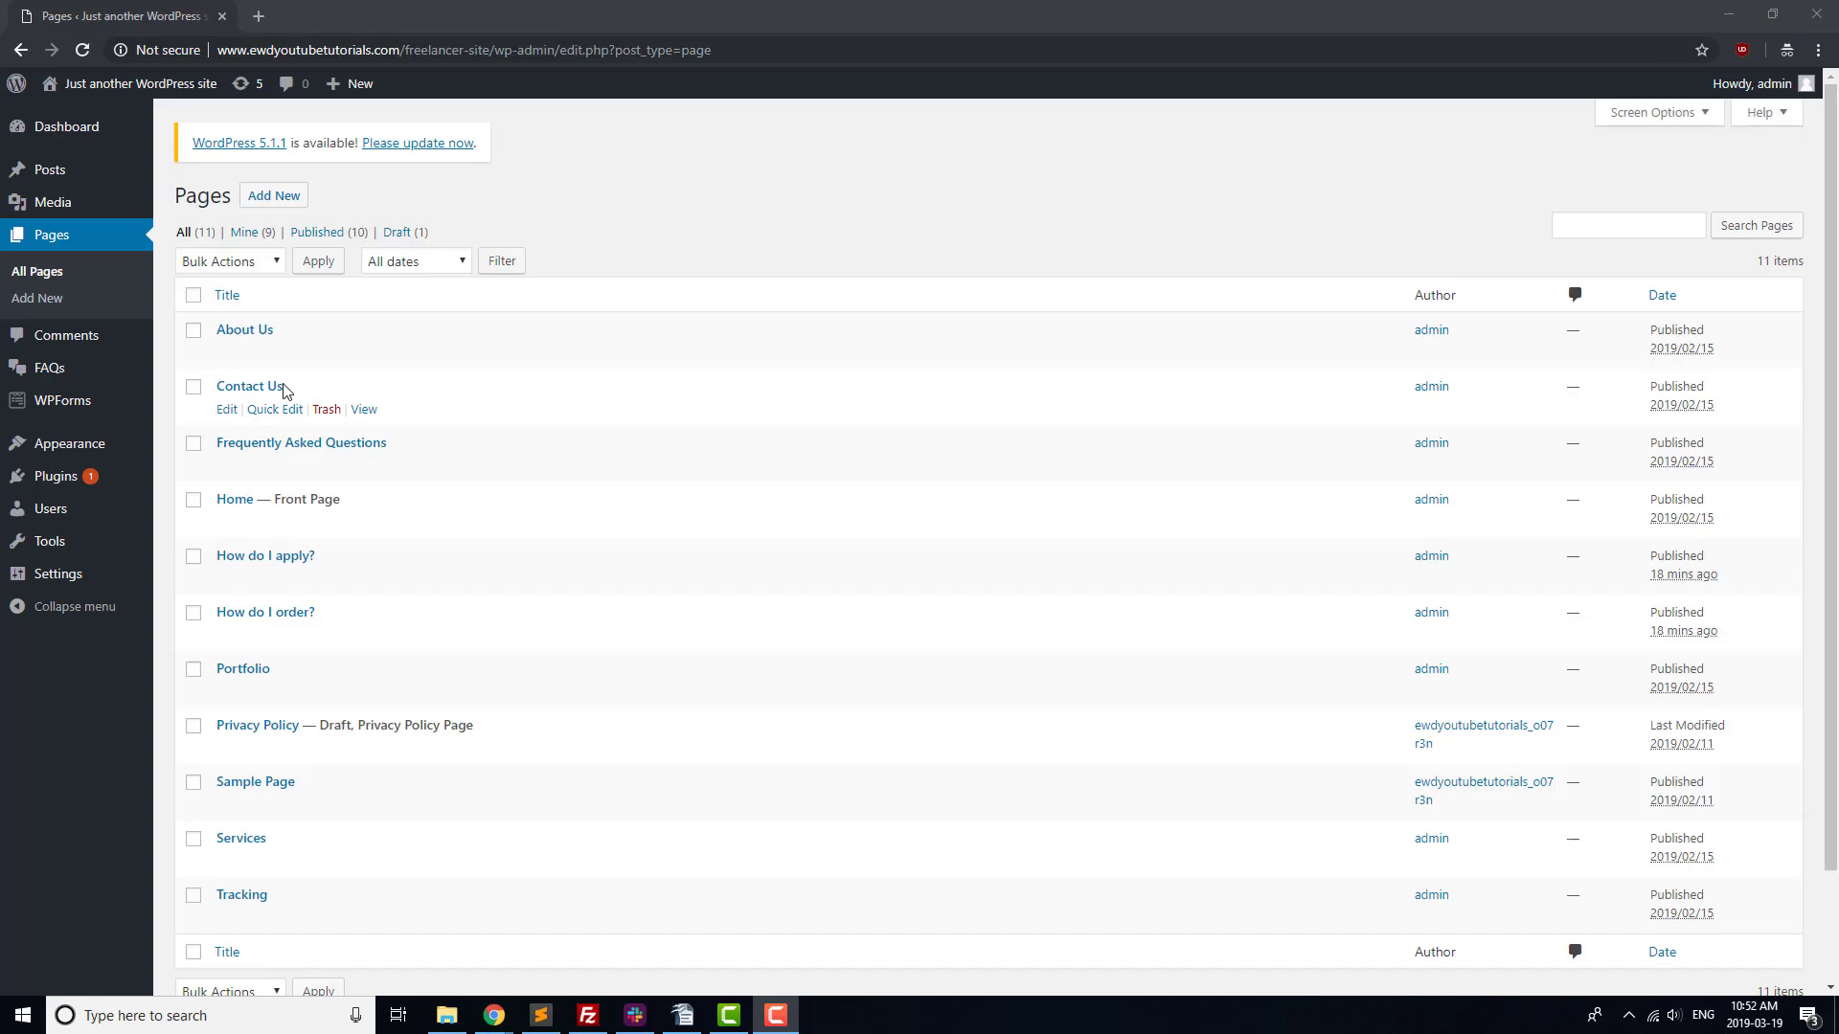
click(257, 386)
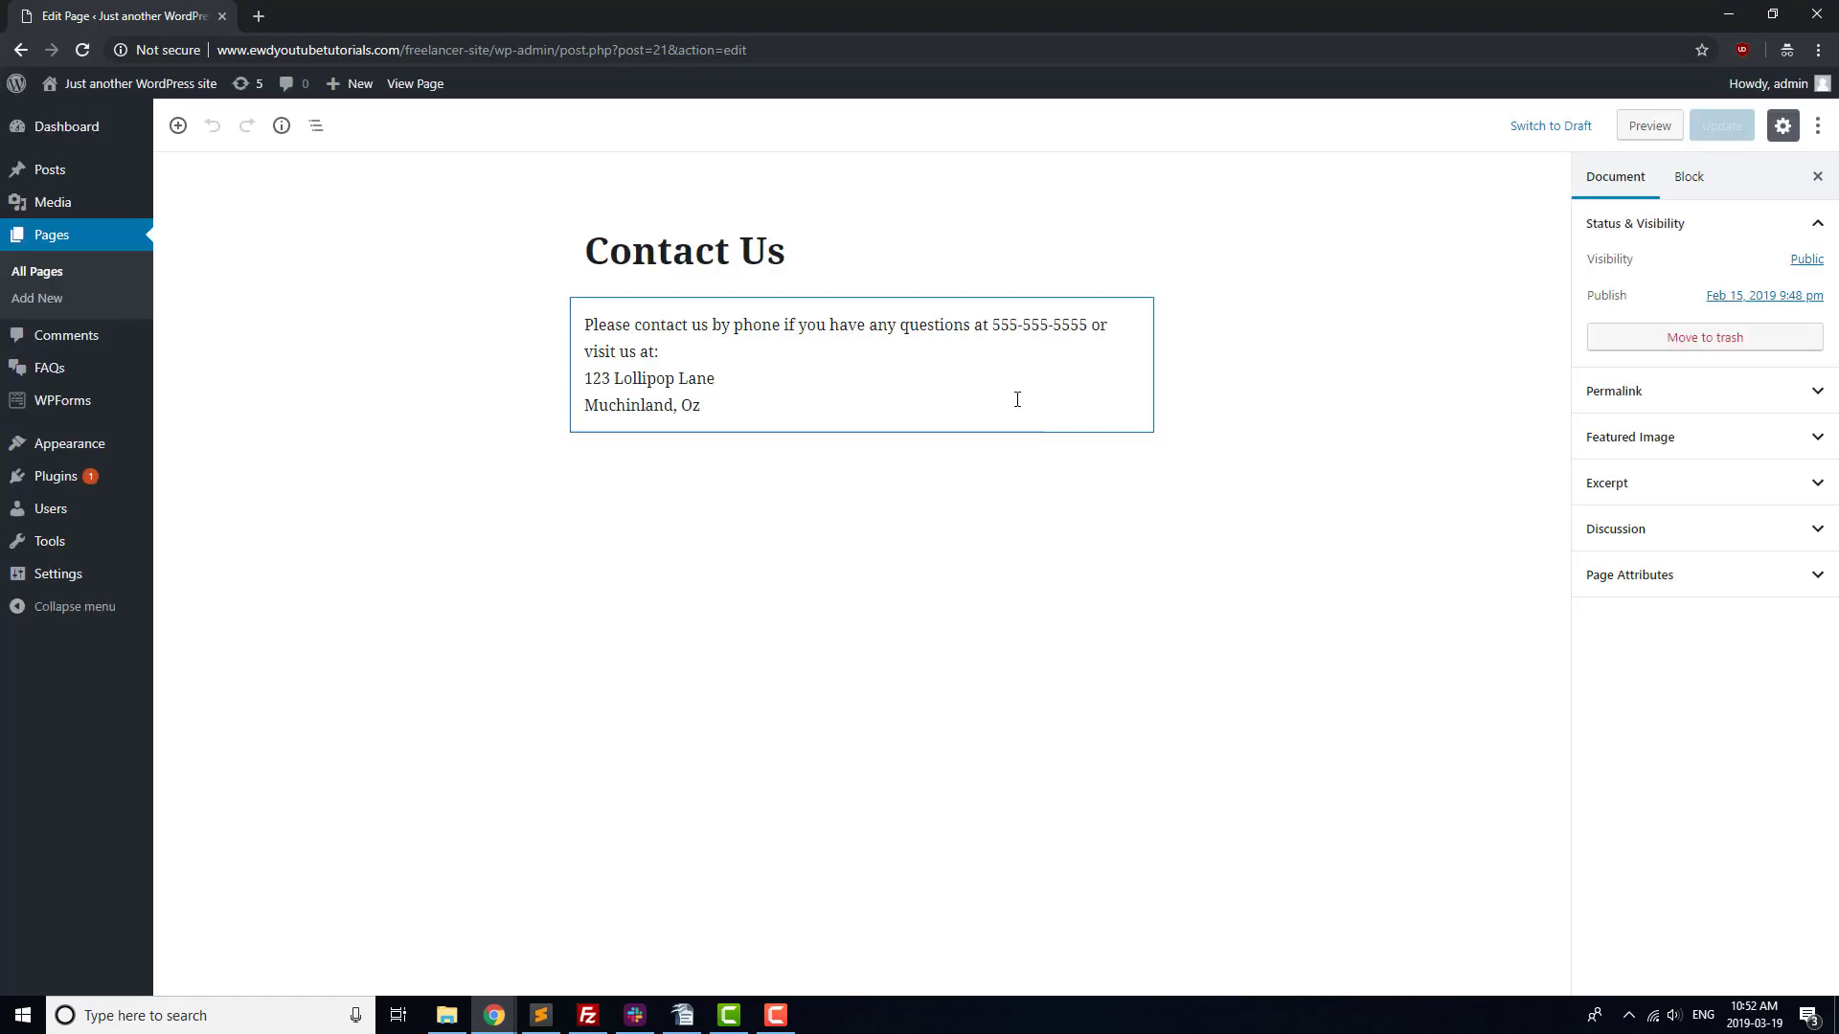
click(833, 412)
text([wpforms id="40" title="false" description="false"])
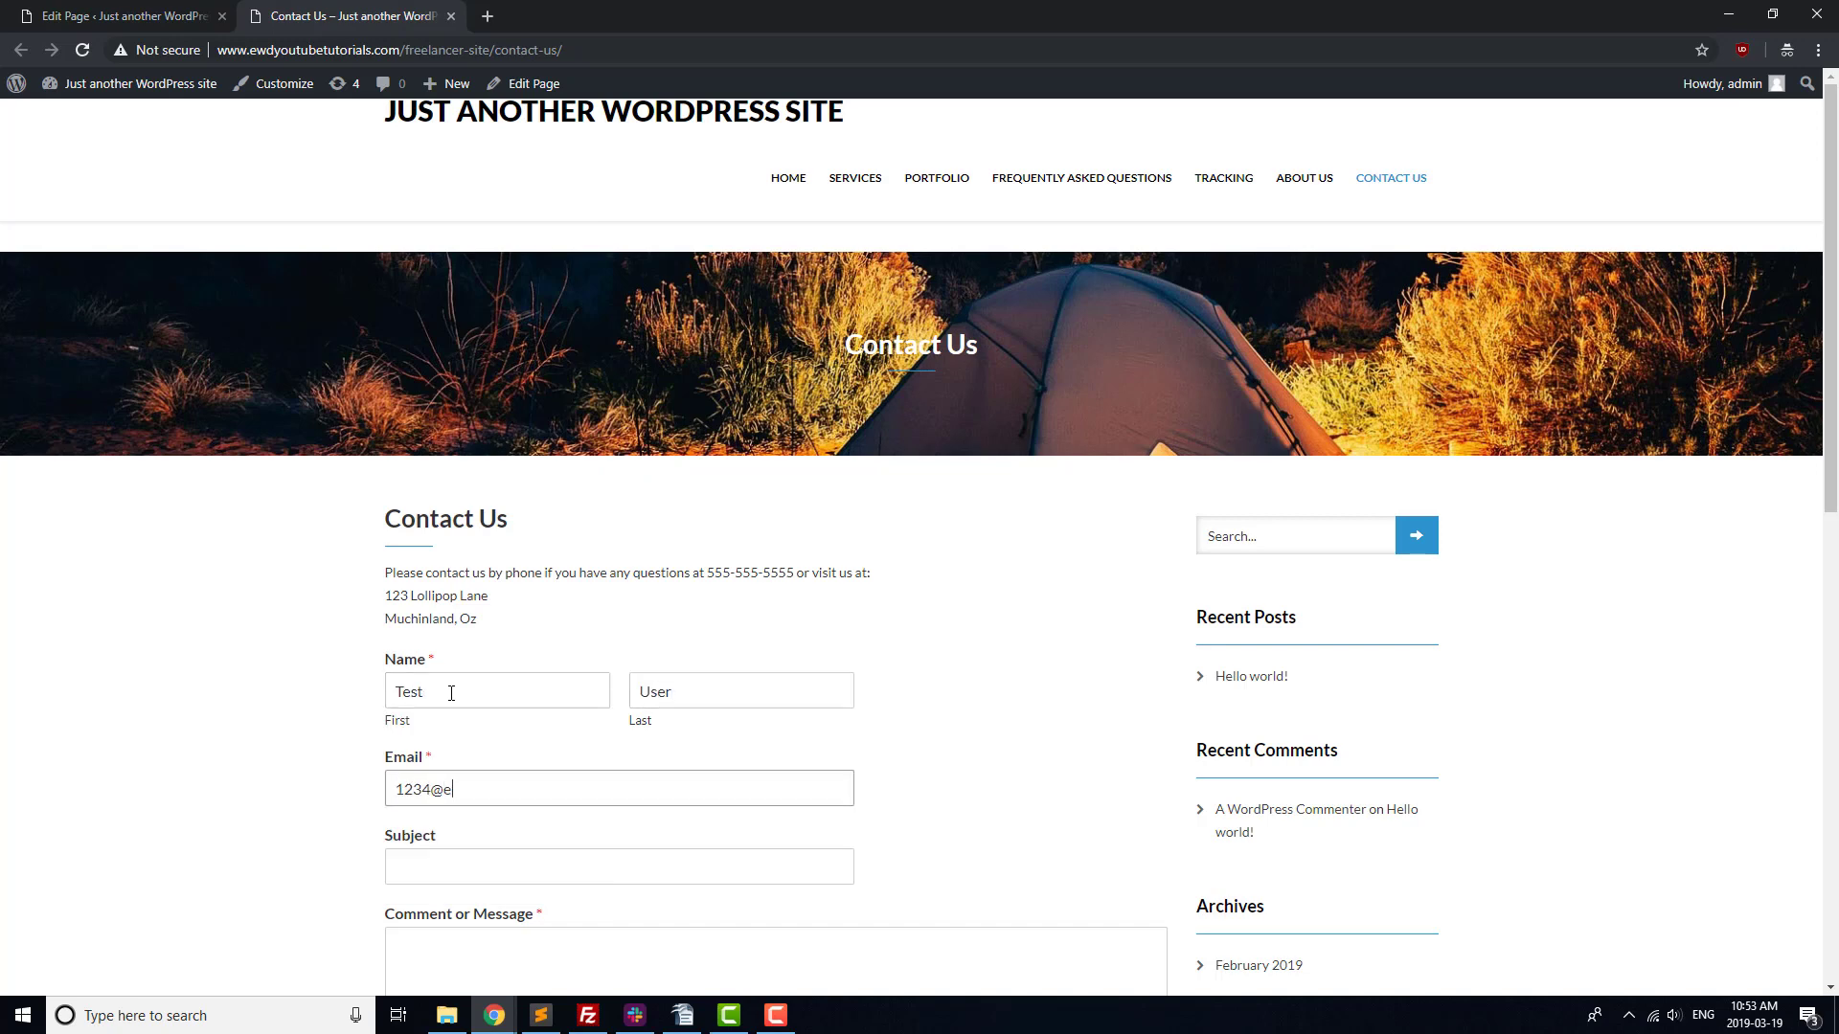
On the live page, fill in a test e-mail, name 'Test User' and message 'This is a test em'.
text(e.com)
key(Tab)
text(Test User)
key(Tab)
text(This is a test email.)
scroll(513, 837, down, 3)
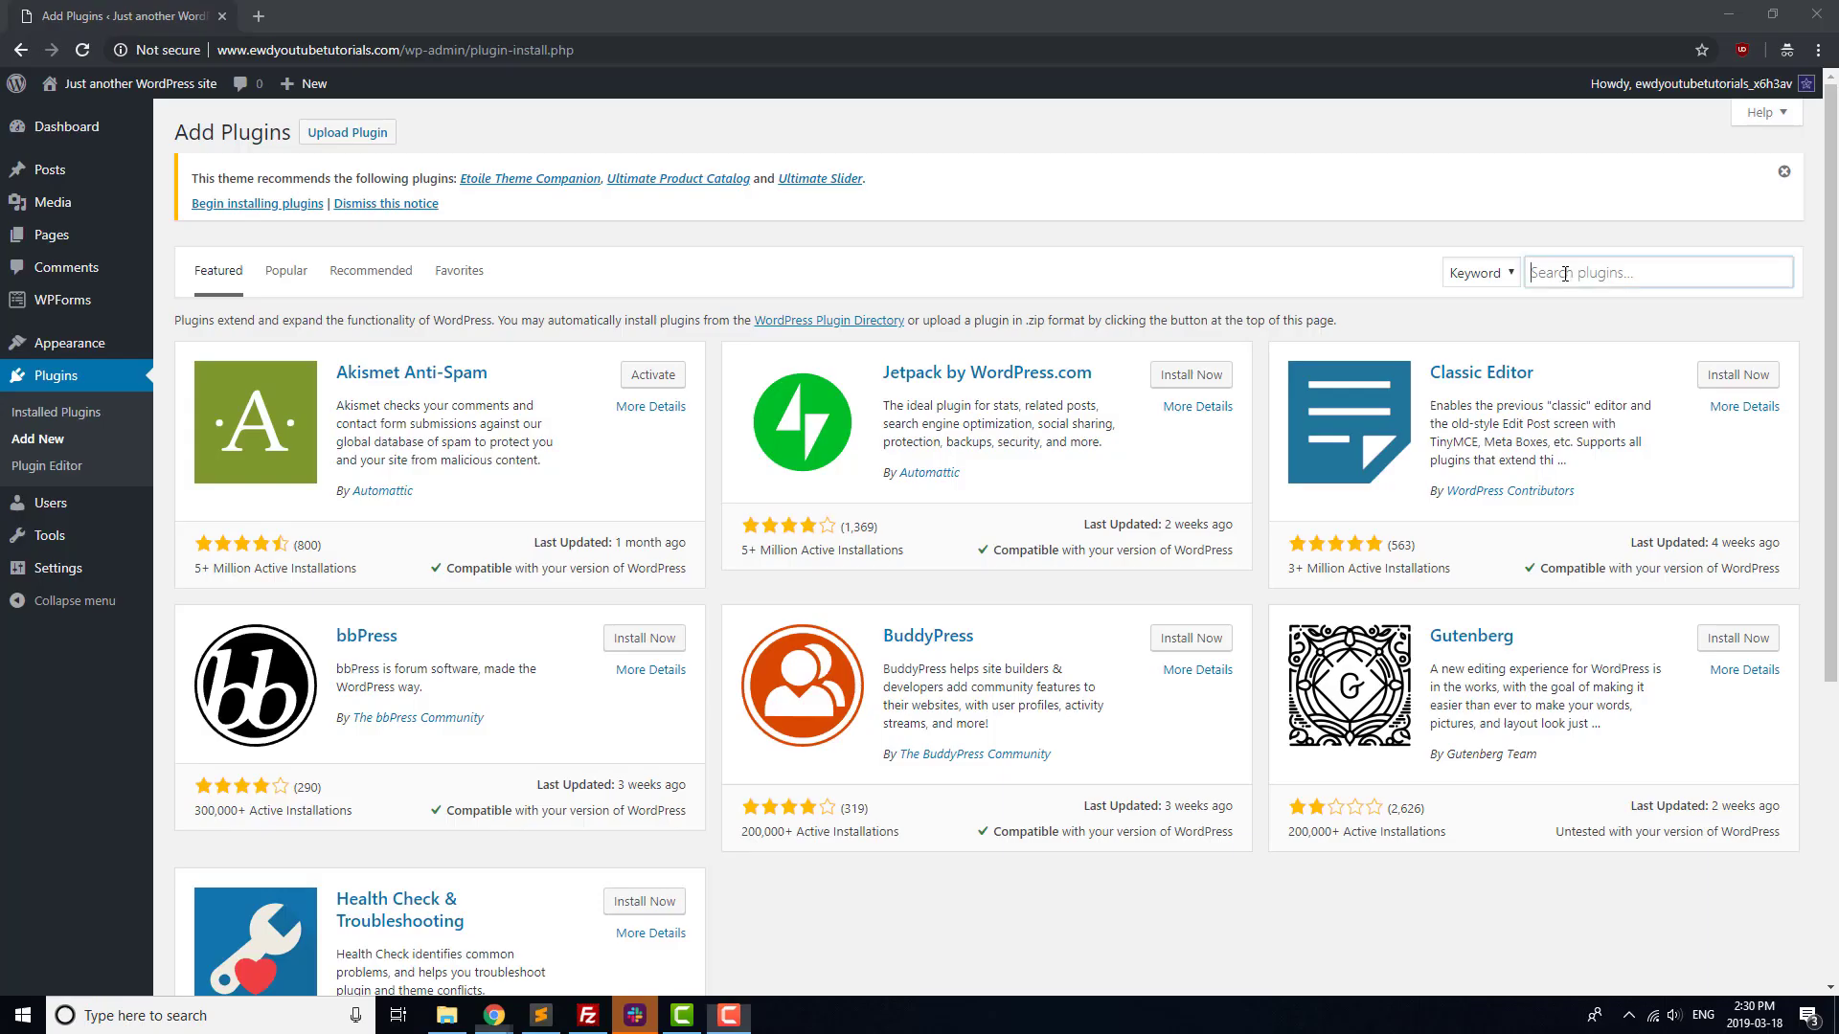
Find the Ultimate FAQ plugin by searching 'faq', then install and activate it.
click(1563, 276)
text(faq)
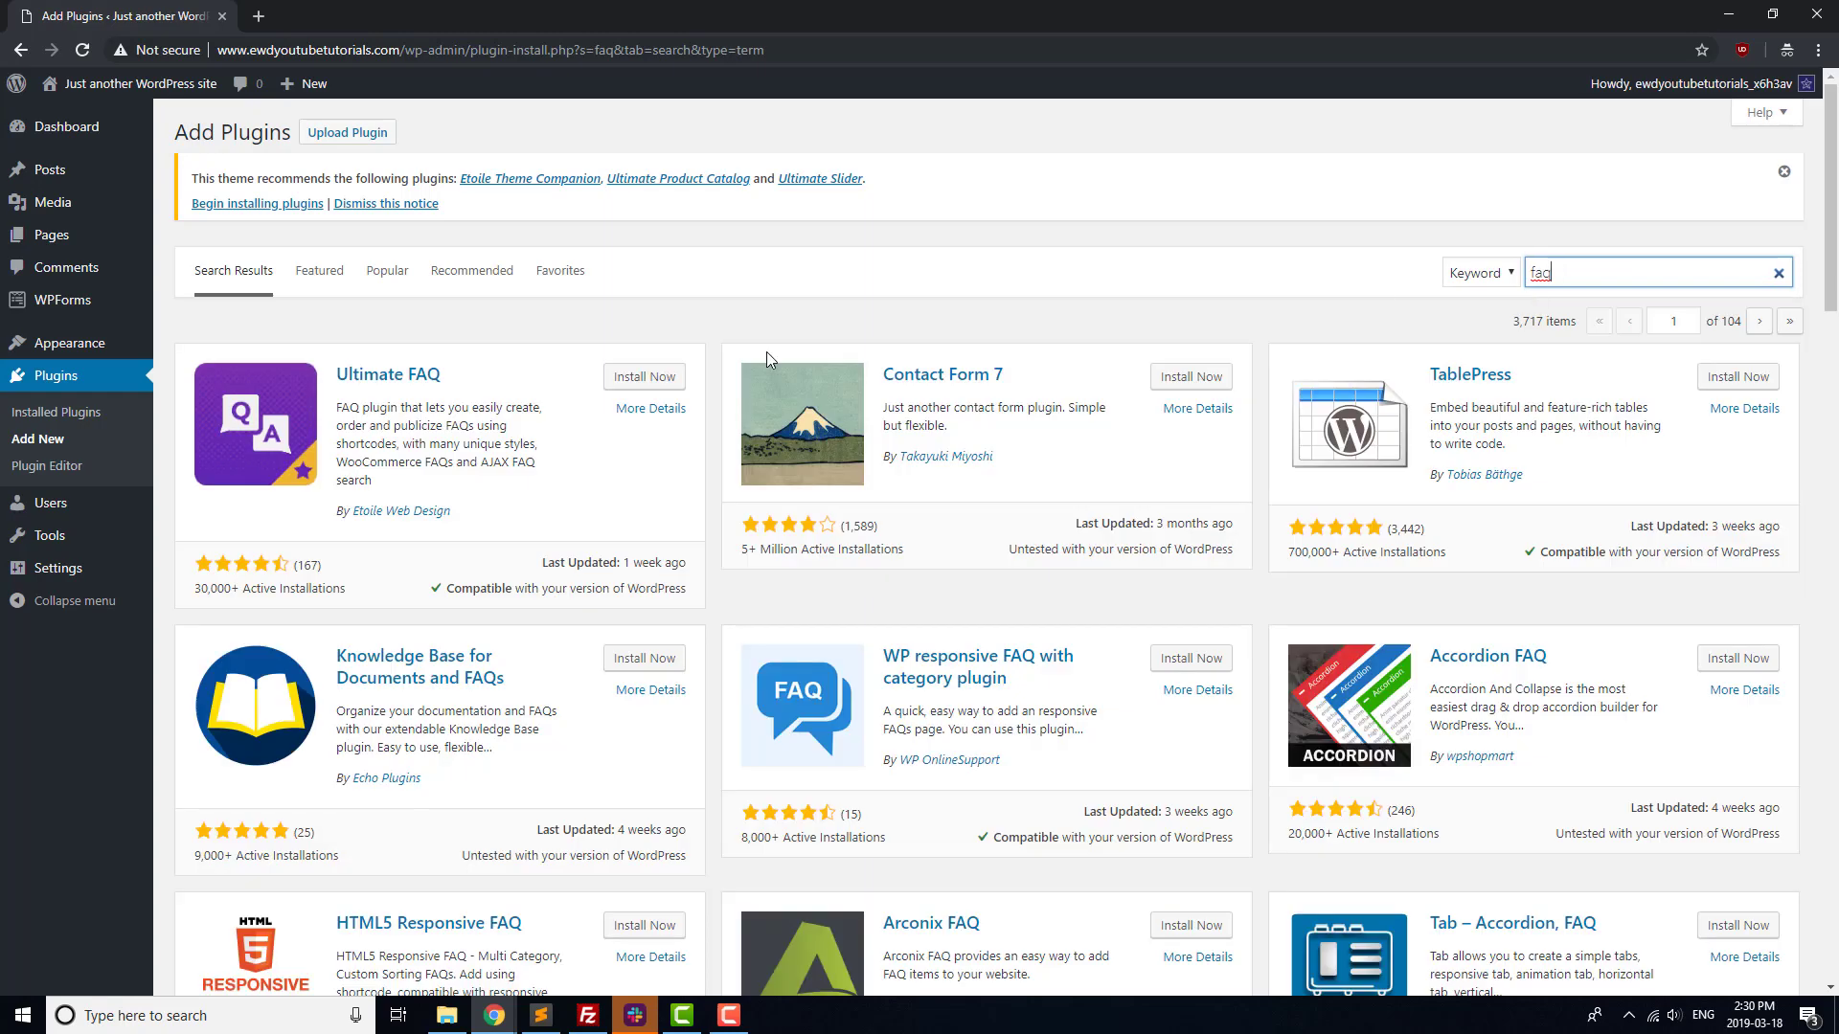
click(640, 376)
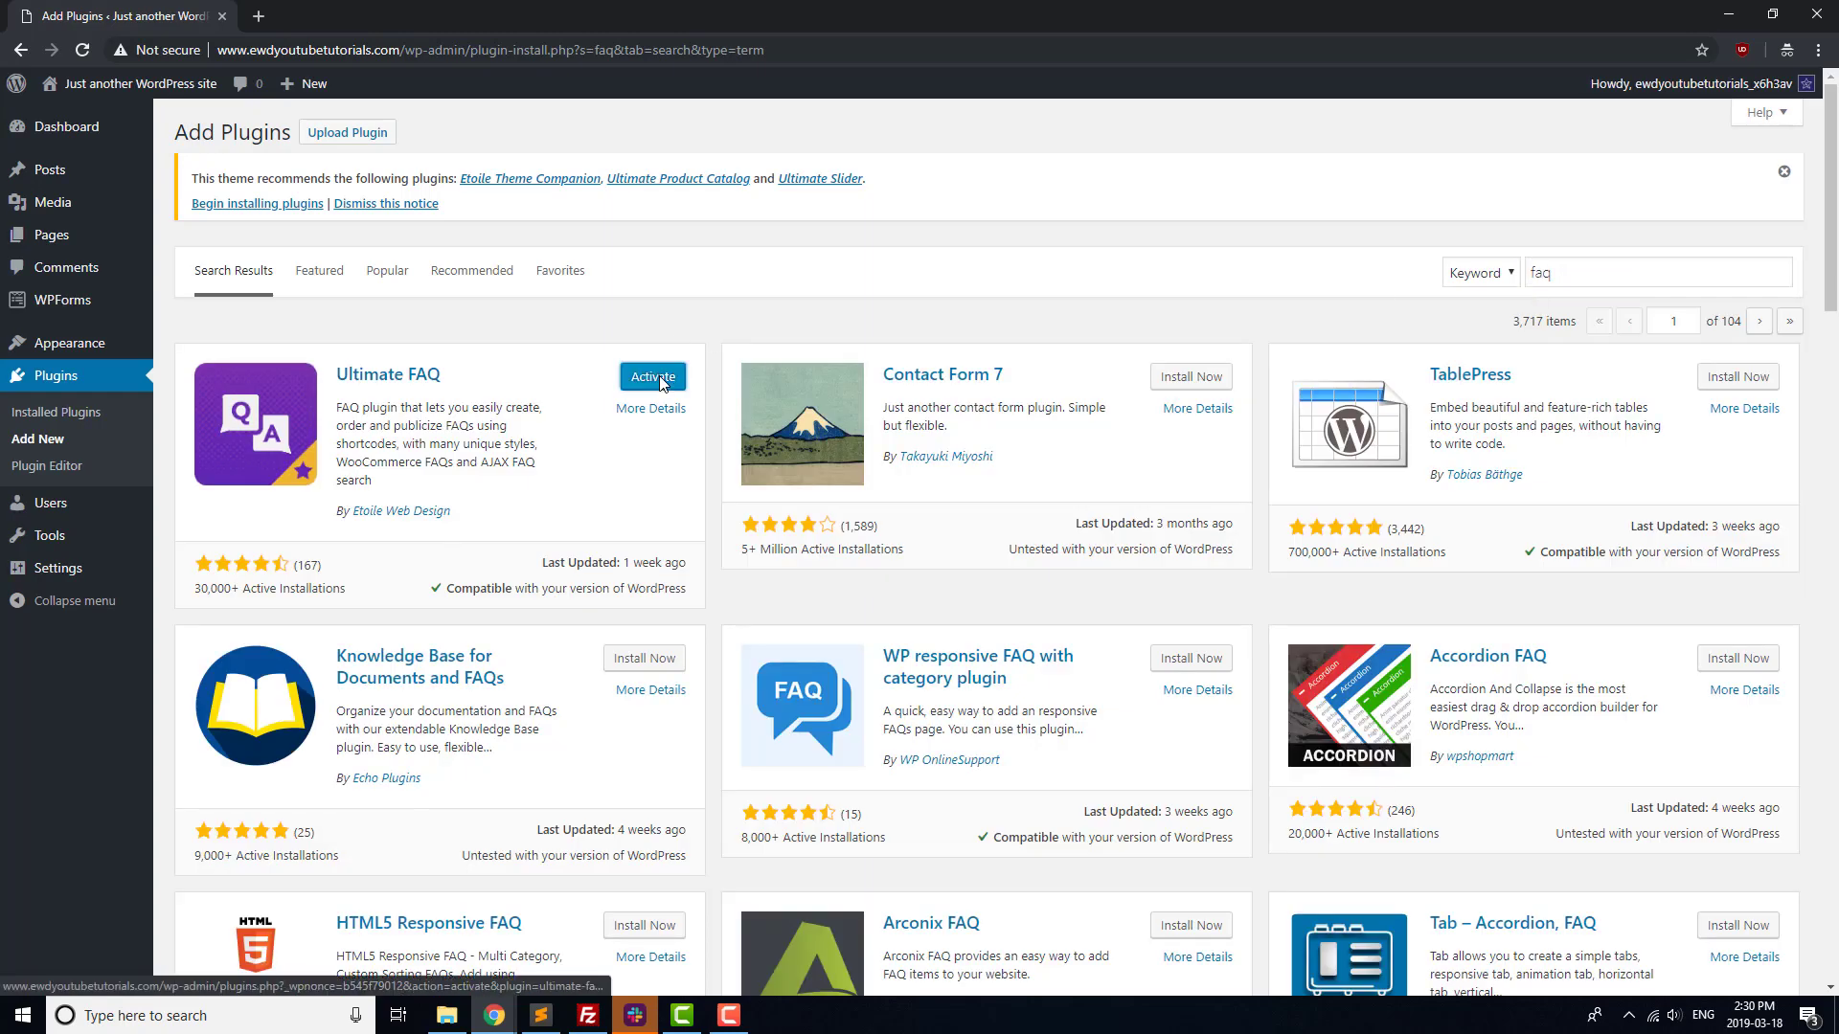
click(640, 376)
Create the FAQ categories Applications and Ordering in the setup wizard.
click(828, 469)
text(Applications)
key(Tab)
key(Tab)
key(Return)
click(858, 472)
text(Ordering)
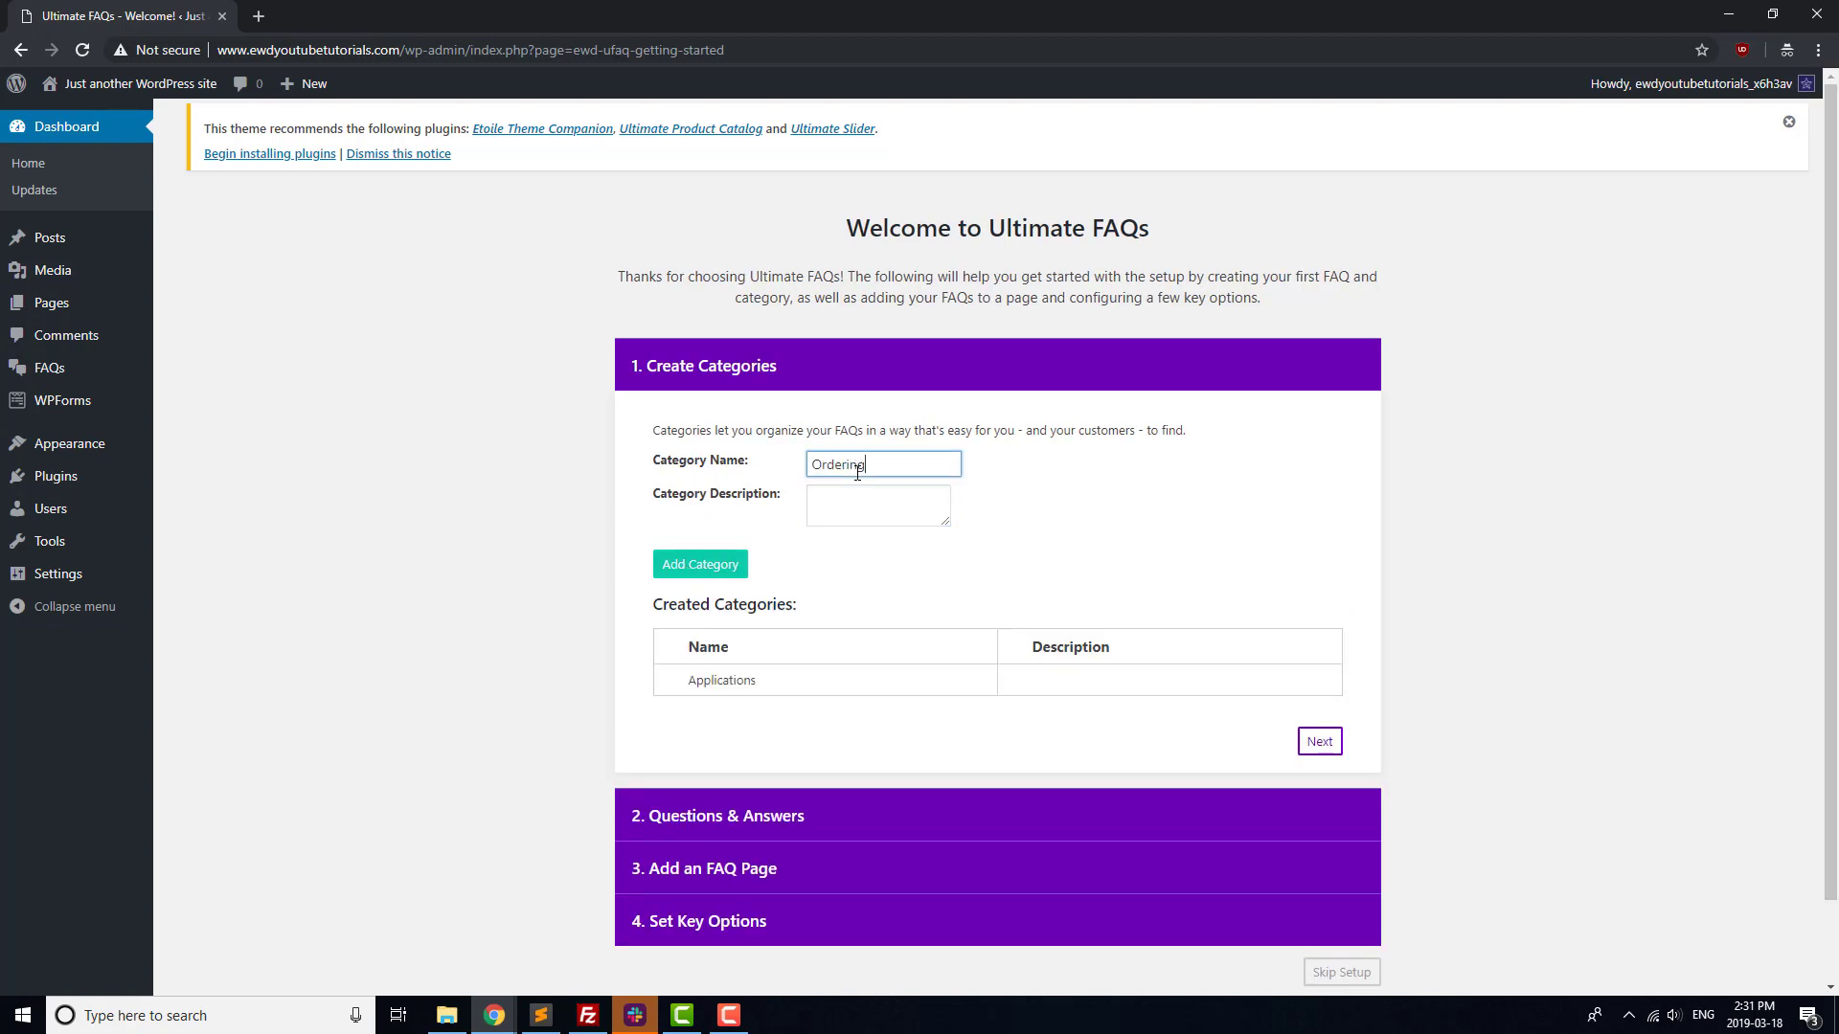
click(725, 575)
Add the FAQ 'How do I apply?' with answer 'Send us a' under Applications.
click(1320, 772)
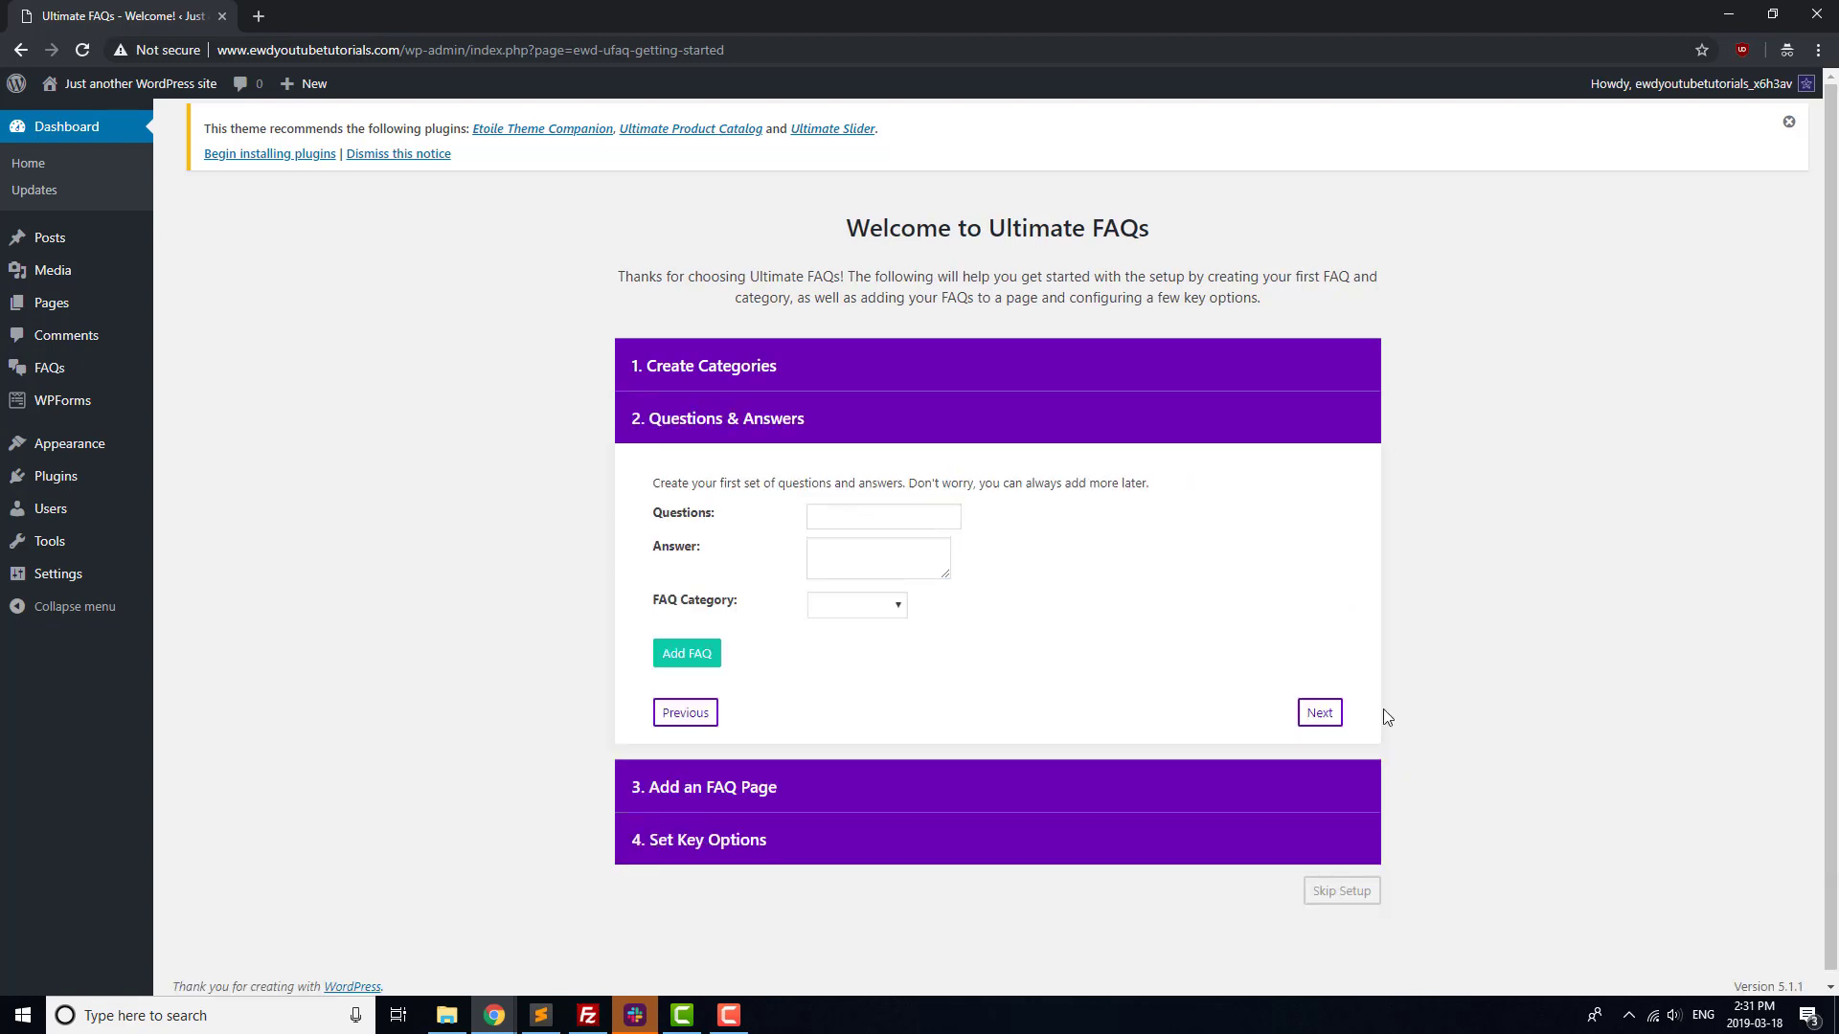
click(843, 516)
text(How do I apply?)
key(Tab)
text(Send us a)
click(883, 607)
click(857, 646)
click(687, 654)
Add the FAQ 'Where can I order?' answered 'Give us a call to order.' under Ordering.
click(856, 521)
text(Where can I order?)
key(Tab)
text(Give us a call to order.)
click(877, 609)
click(856, 656)
click(686, 654)
Step through the FAQ page and key options pages and finish the Ultimate FAQ setup.
scroll(1252, 801, down, 1)
click(1320, 763)
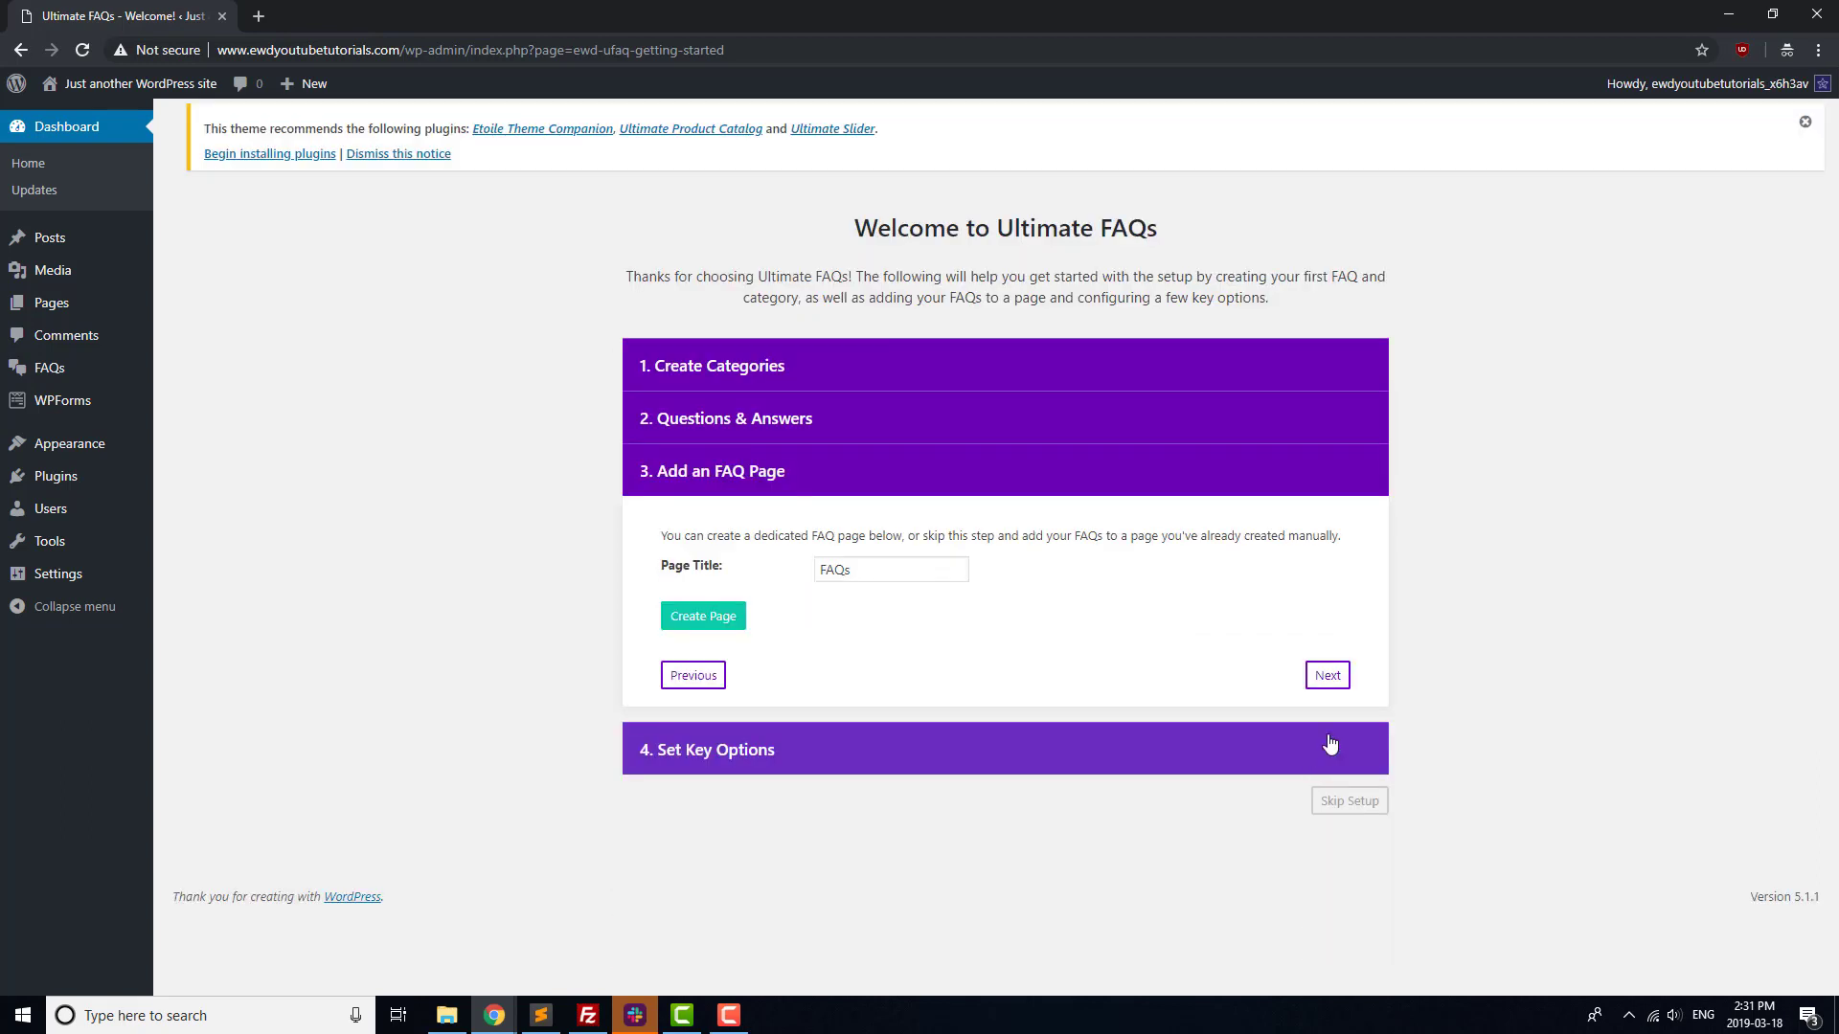
click(1332, 680)
scroll(1341, 795, down, 3)
click(1320, 810)
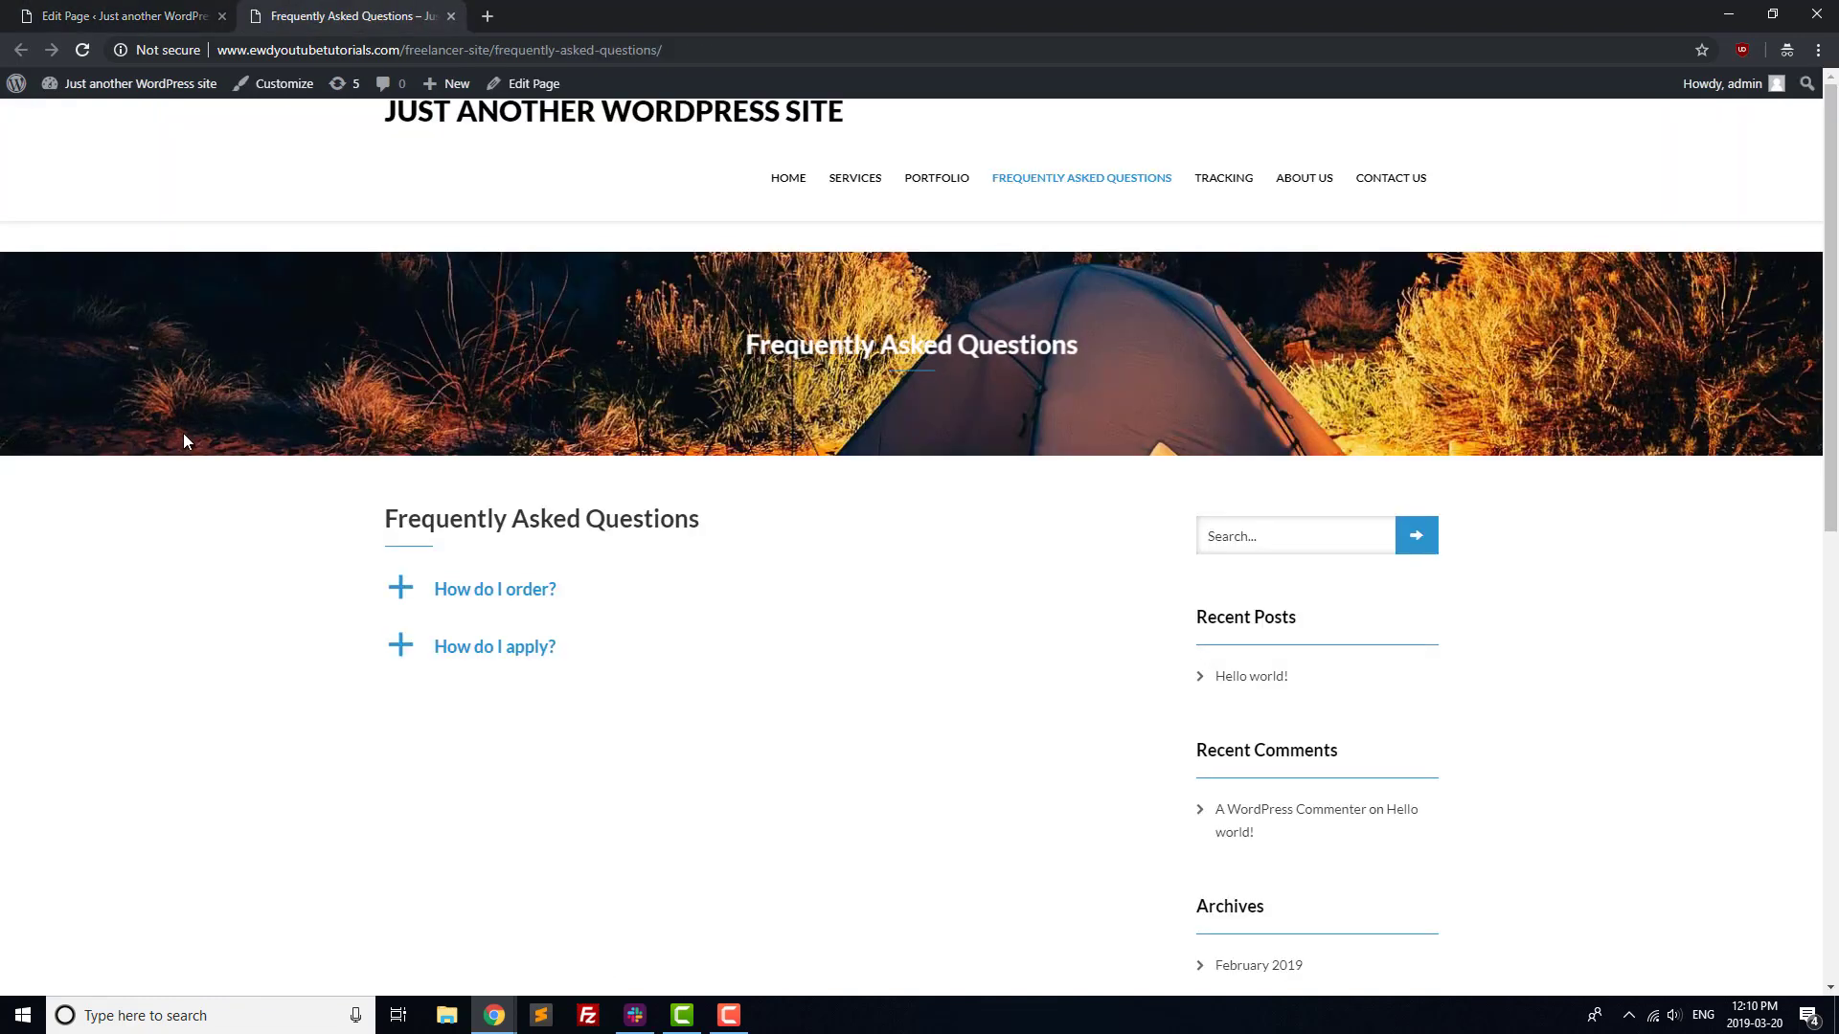
Expand the 'How do I order?' question on the live FAQ page to show its answer.
click(460, 591)
Find the Status and Order Tracking plugin by searching 'status tracking', then install and activate it.
click(1549, 250)
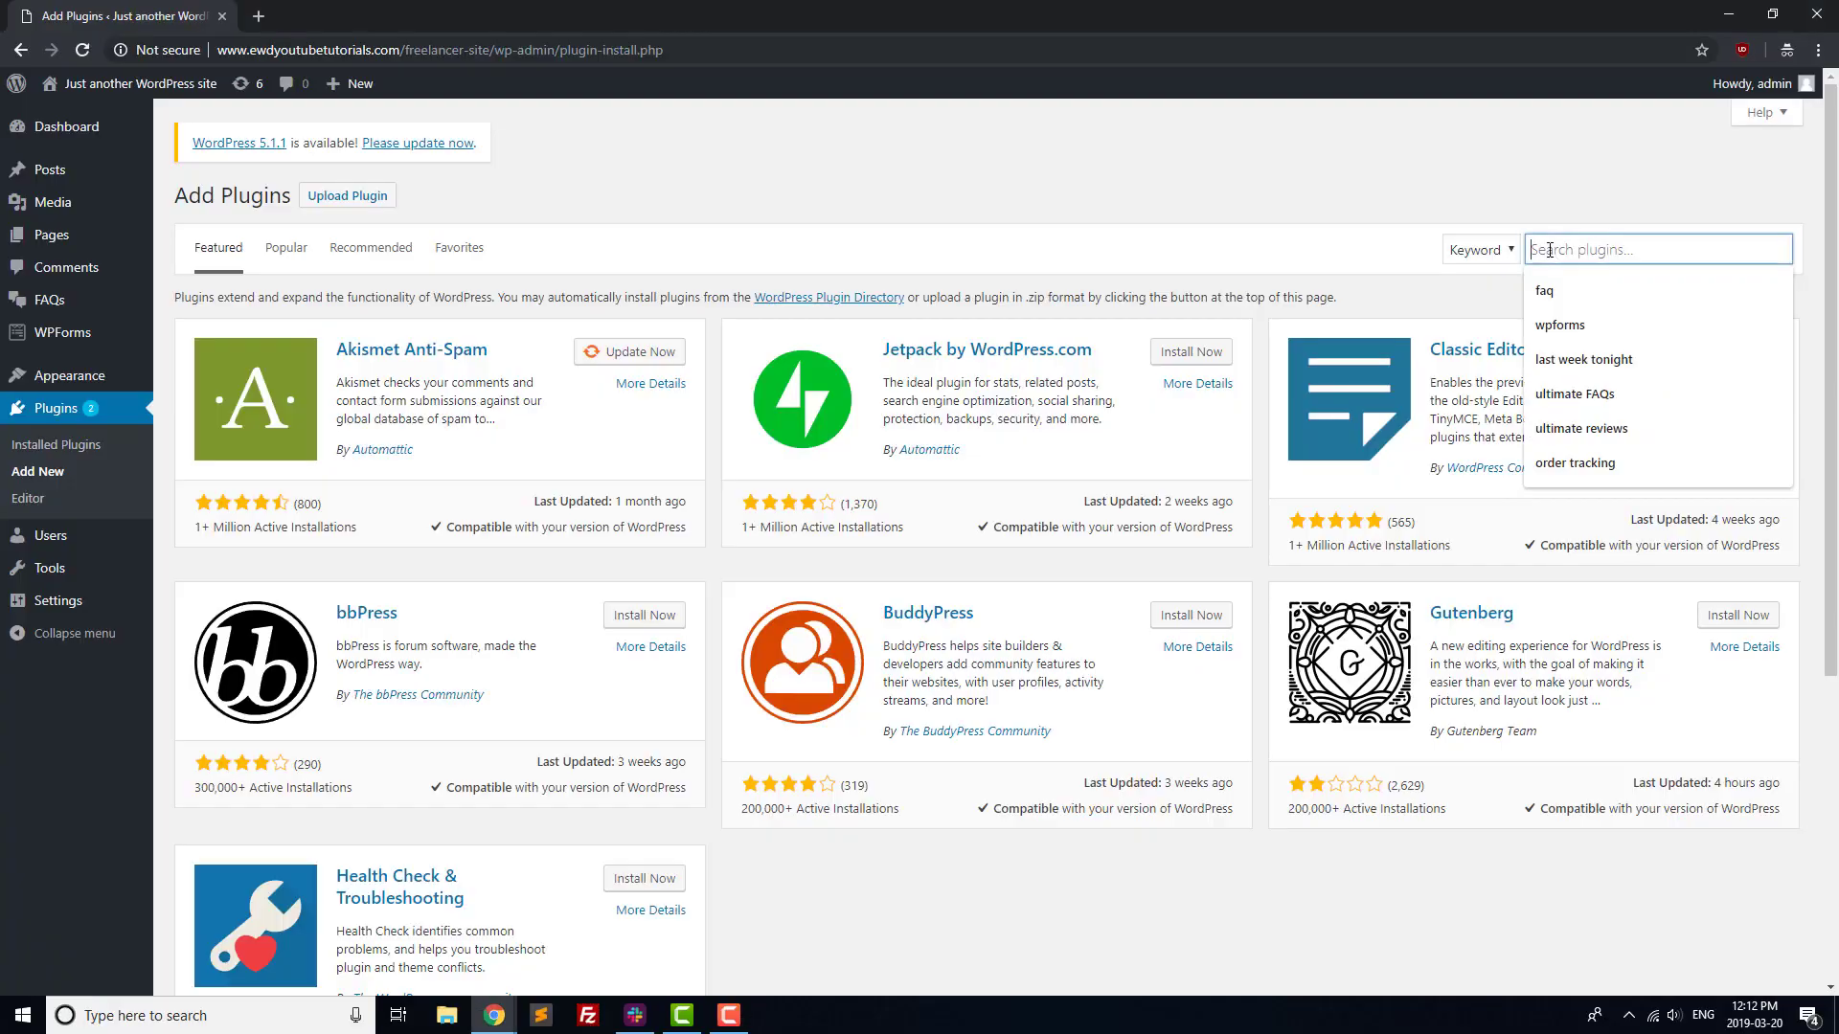
text(status tracking)
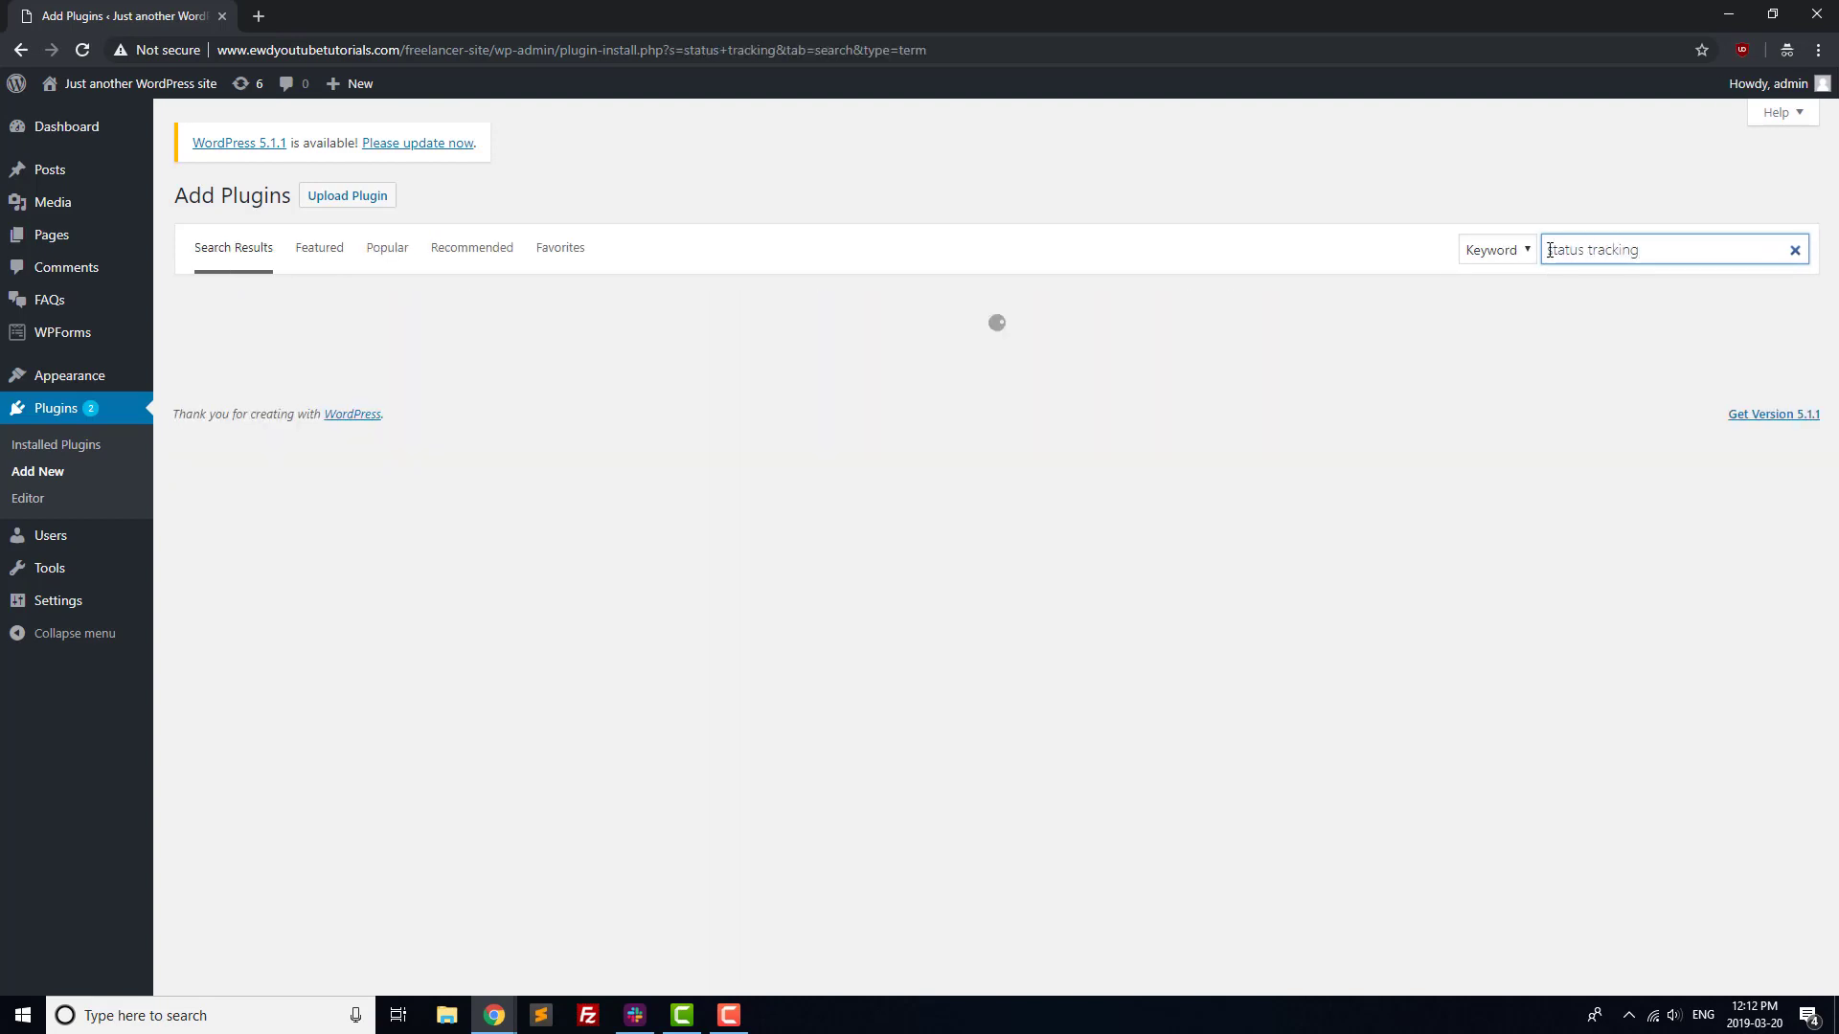
click(636, 347)
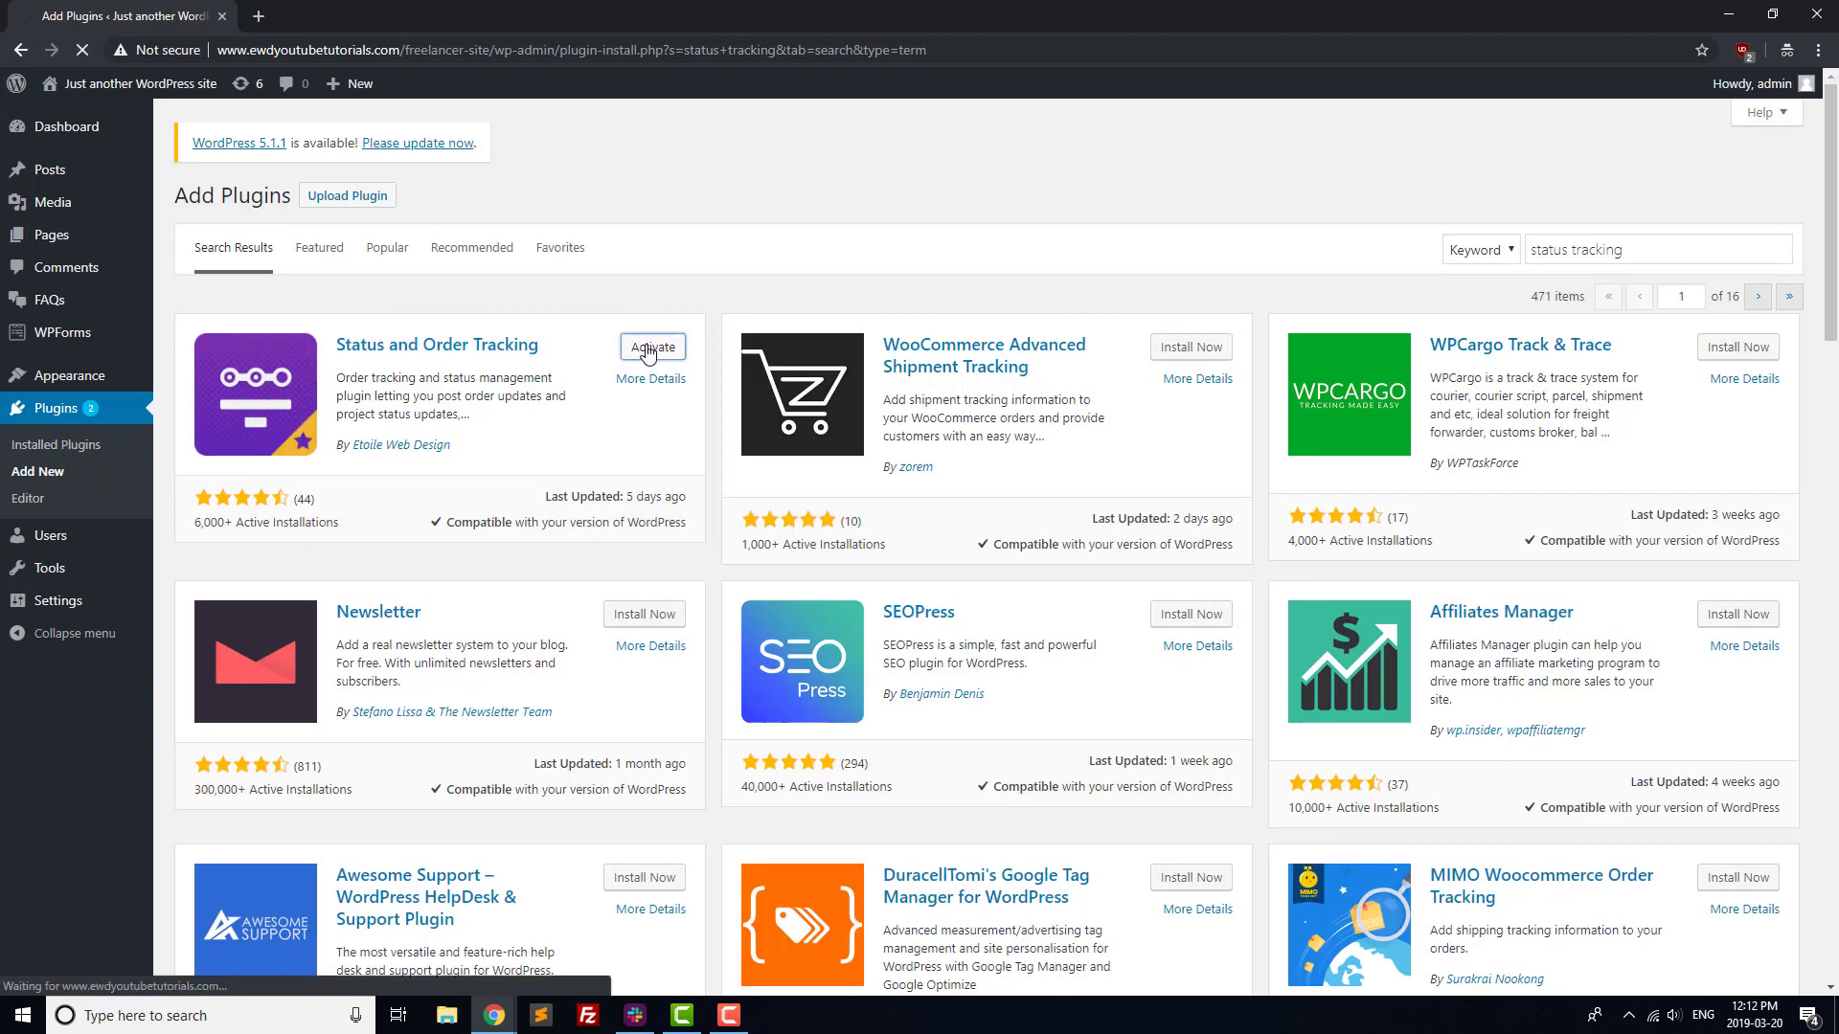
click(654, 346)
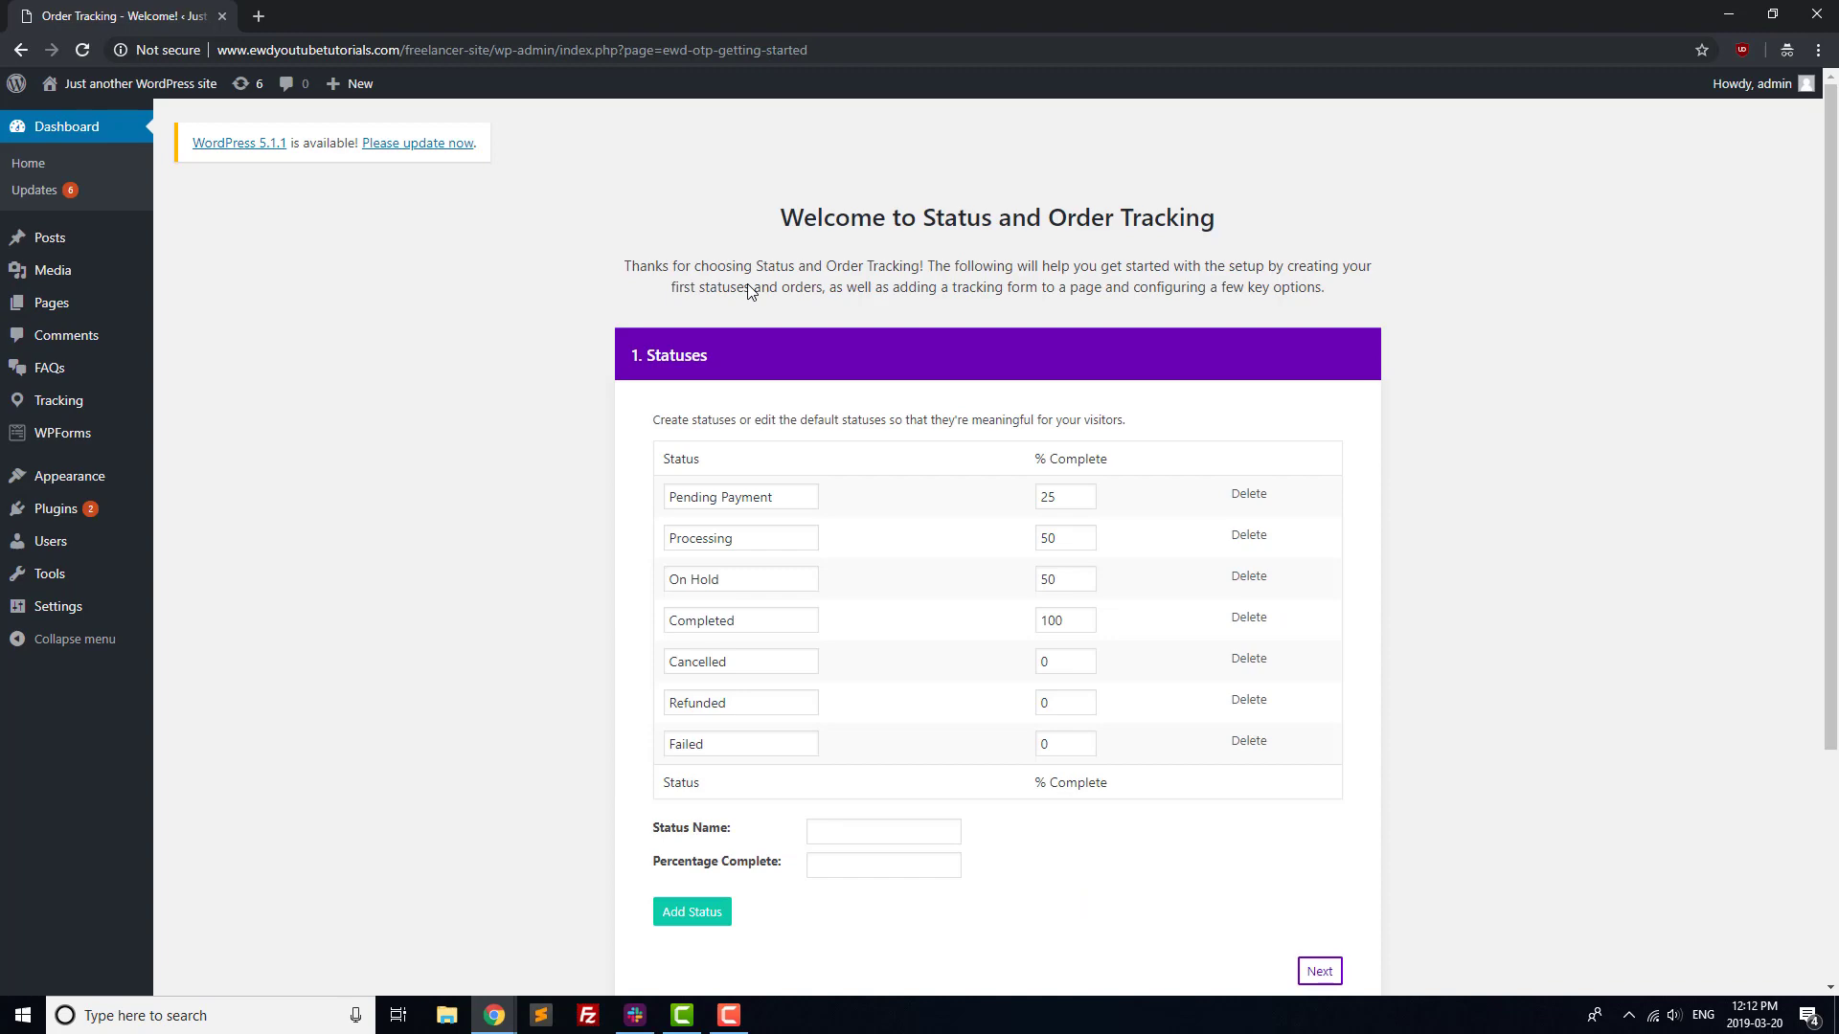
Make order tracking display the customer name, order status and updated date.
scroll(1314, 866, down, 1)
click(1316, 866)
click(1325, 630)
scroll(1314, 636, down, 1)
click(872, 504)
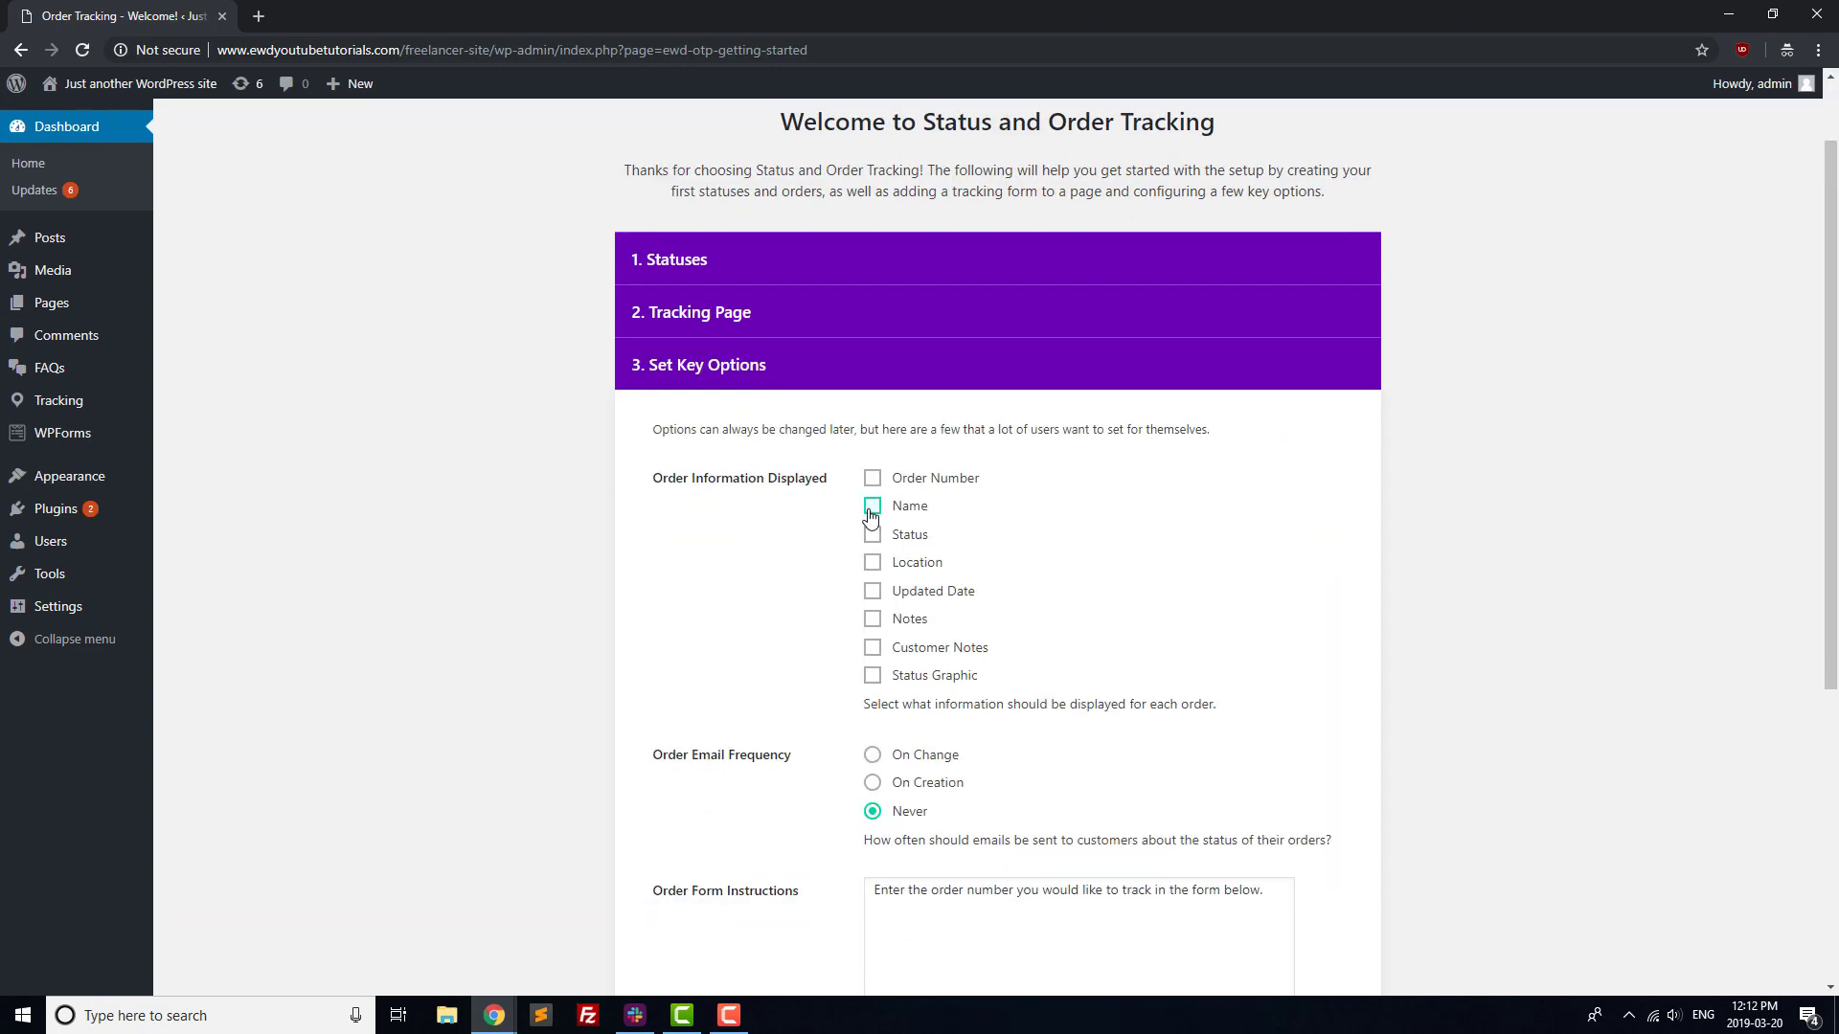
click(871, 533)
click(872, 591)
scroll(1391, 842, down, 4)
click(1320, 864)
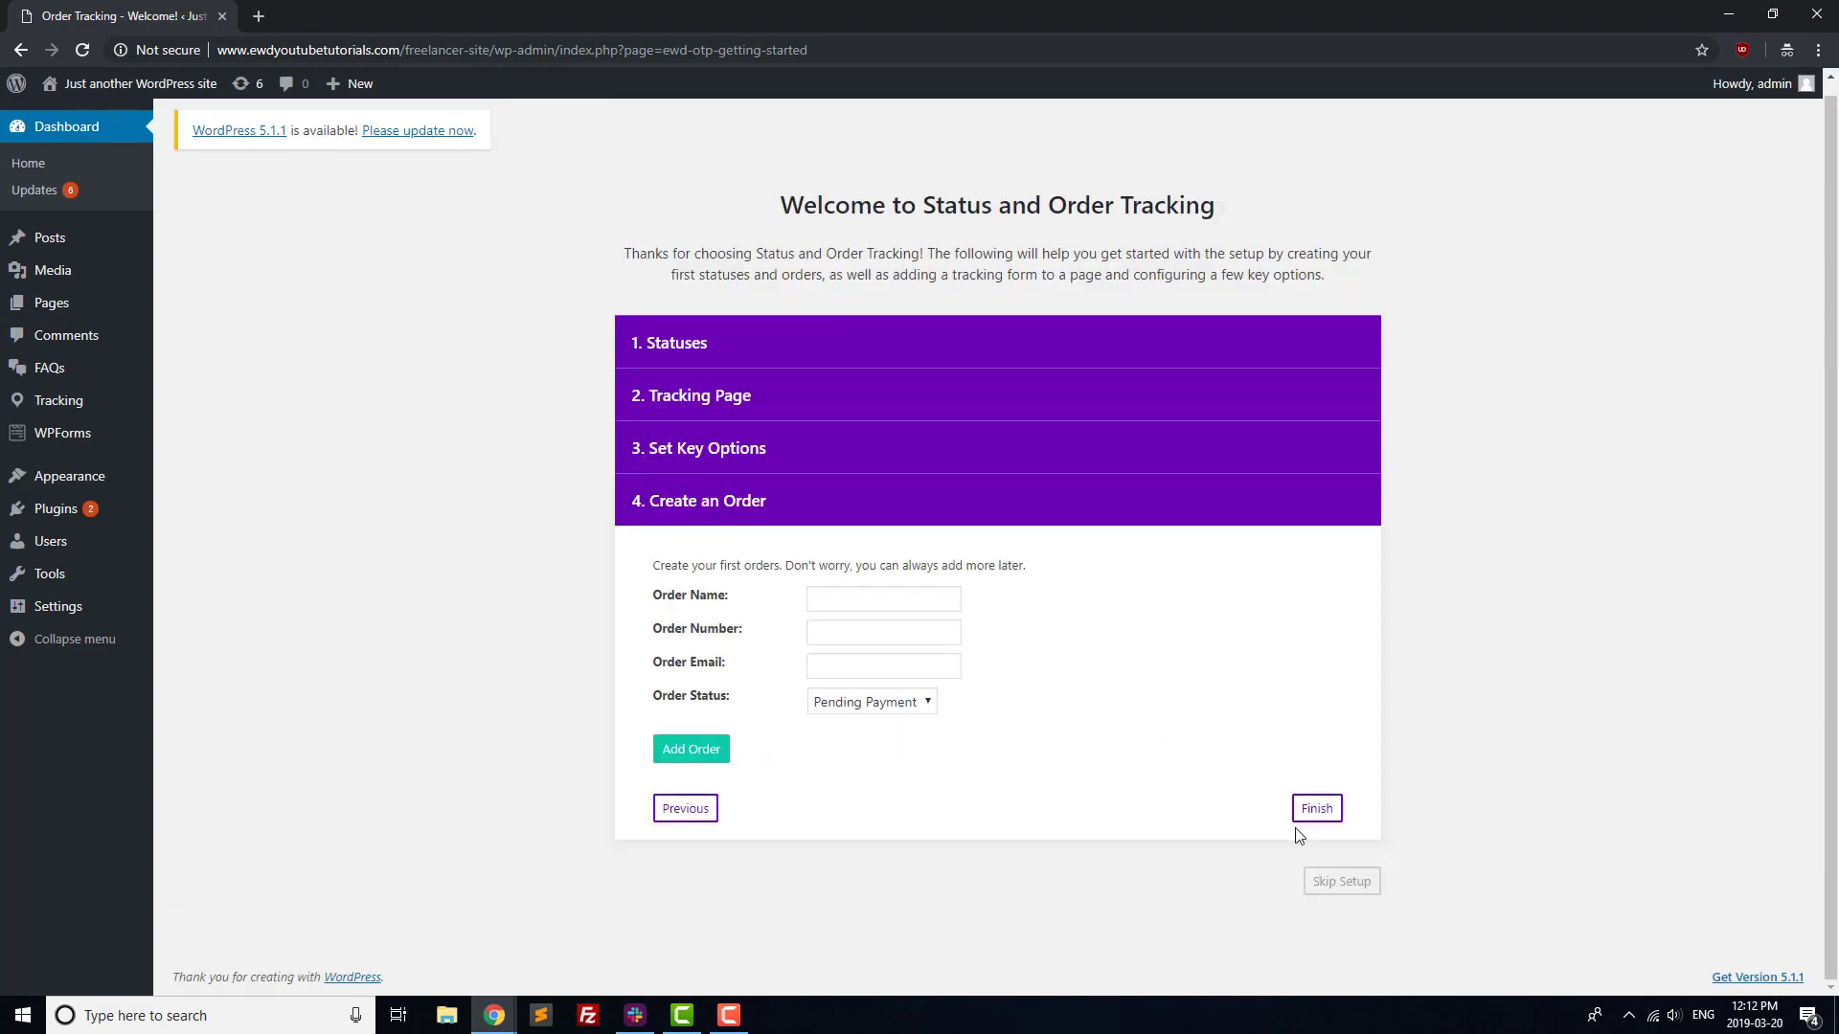
Create order 'Test' number 001 with a sample e-mail, then finish the tracking setup.
click(875, 590)
text(Test Order)
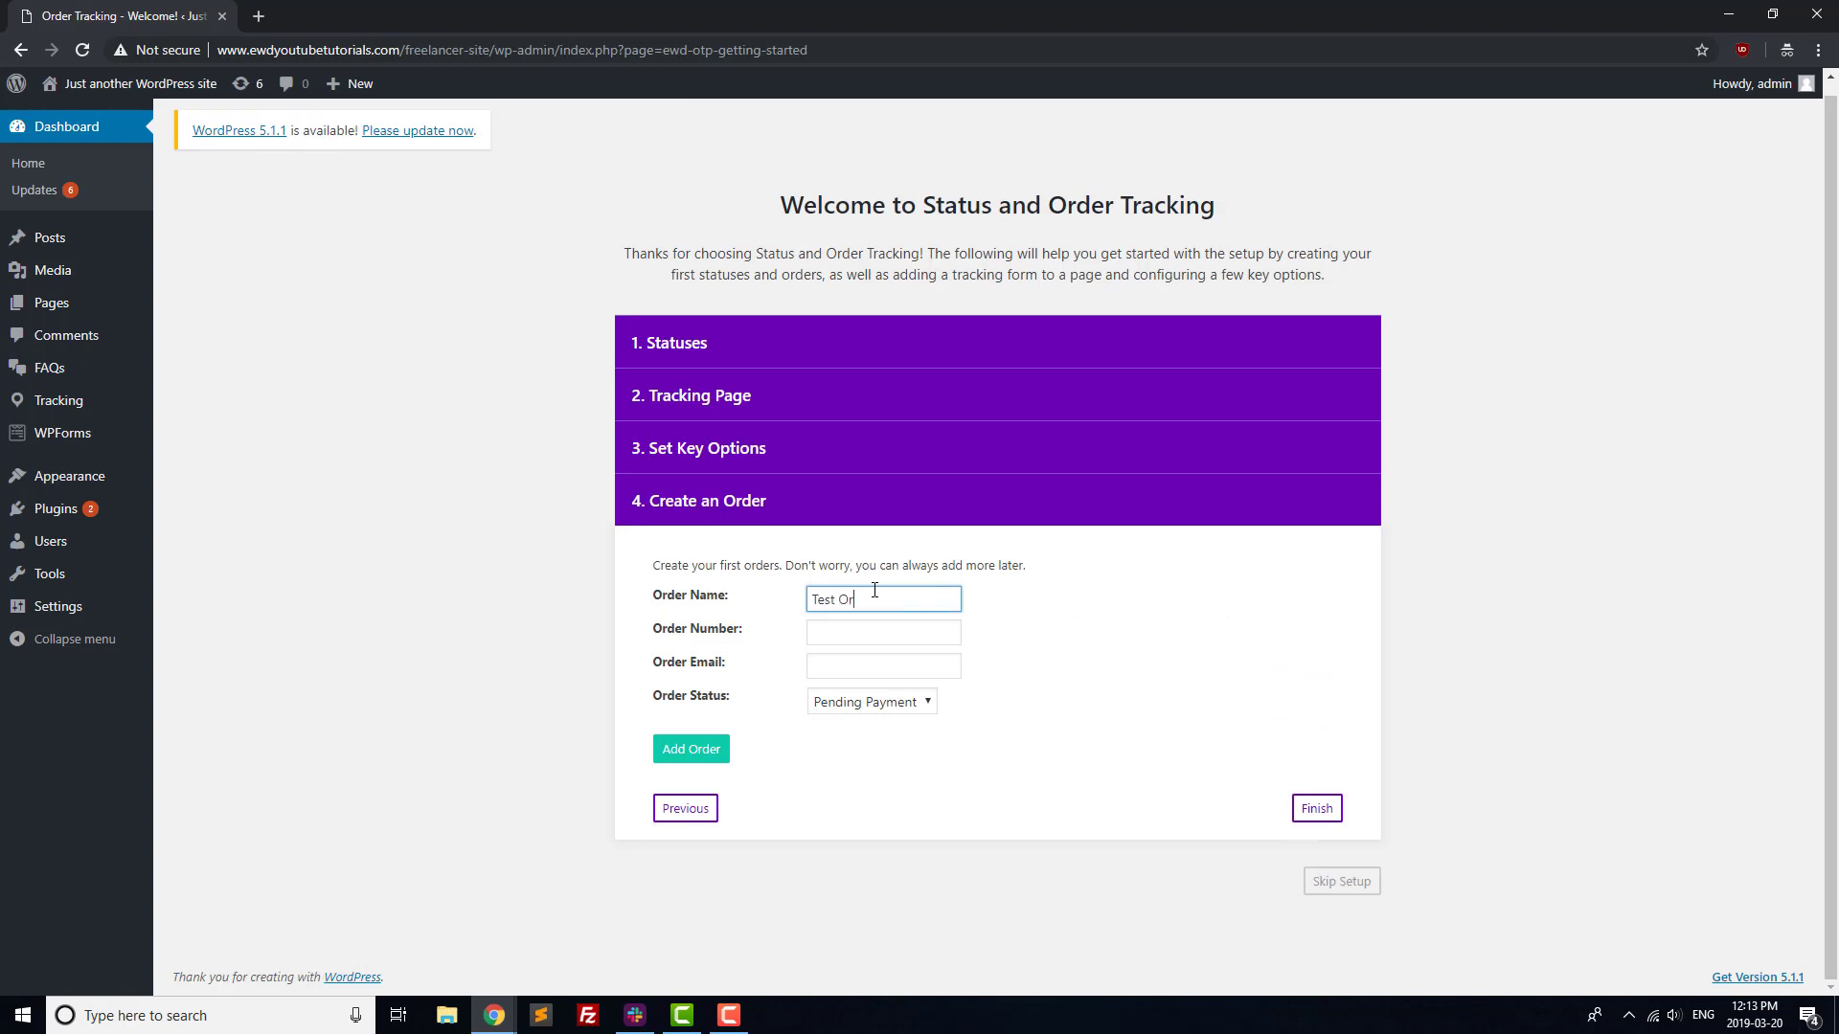
key(Tab)
text(001)
key(Tab)
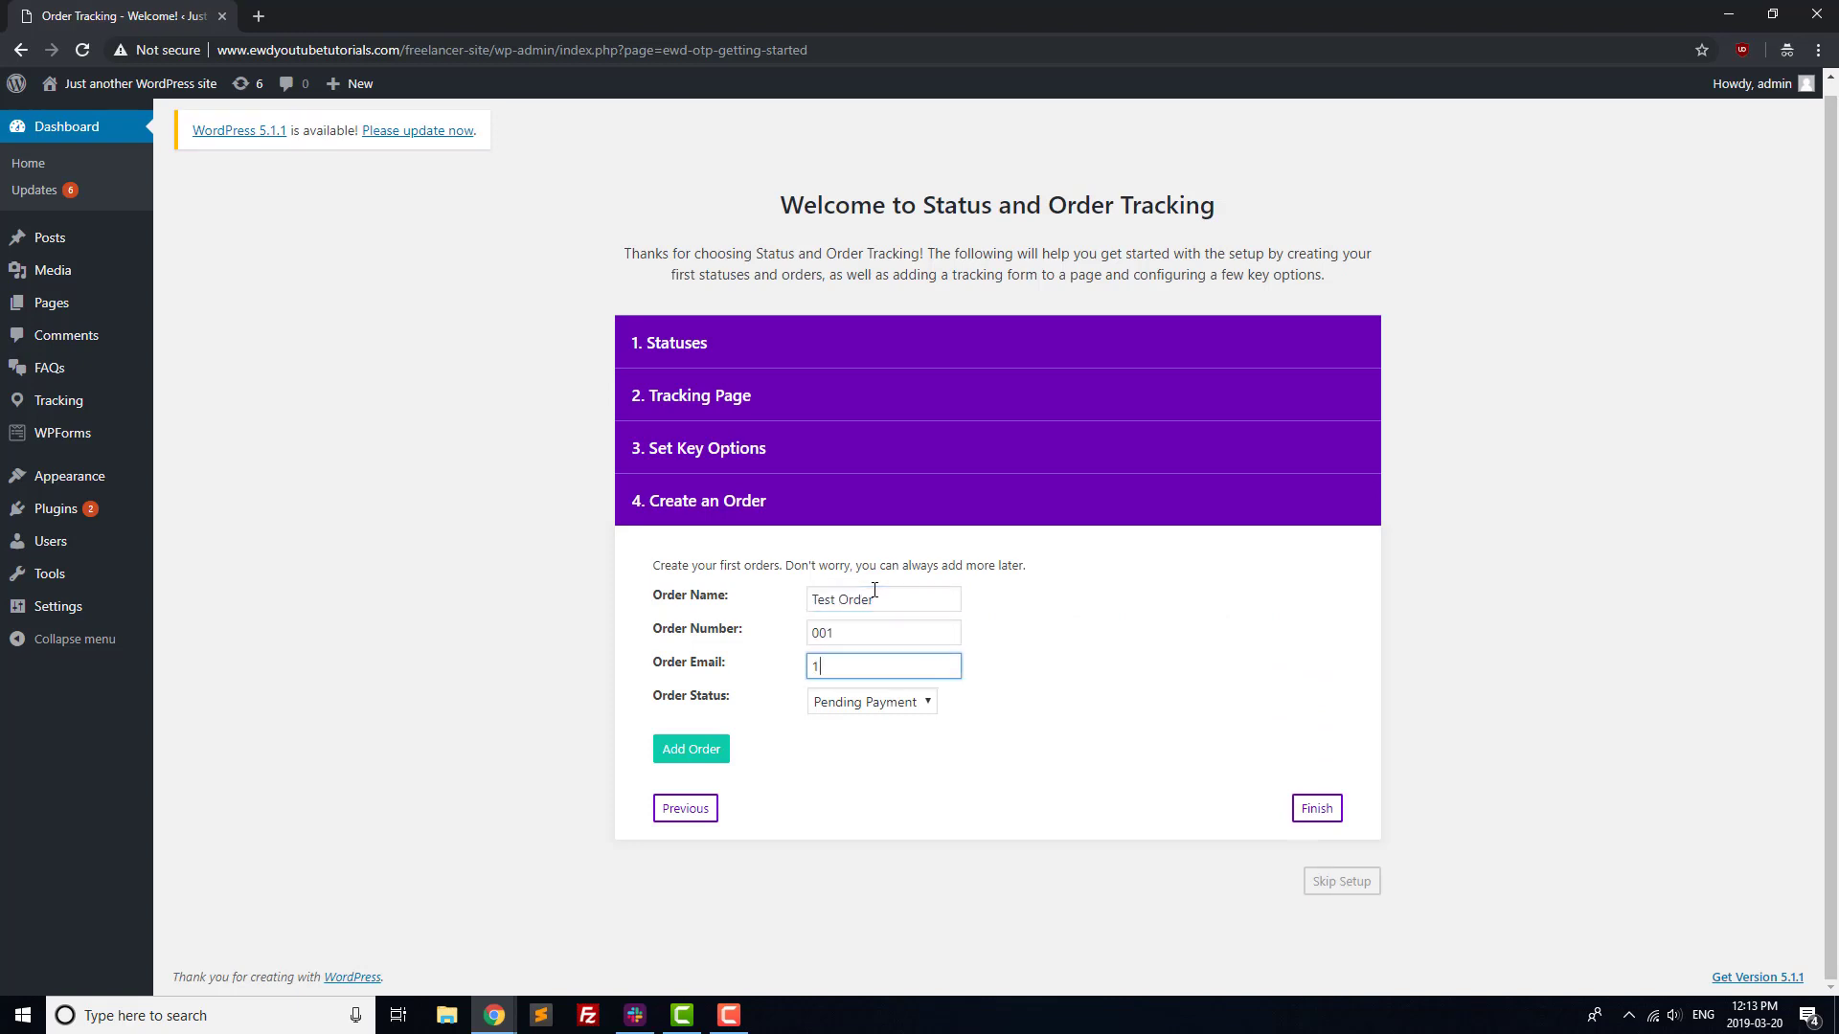
text(1234@example.com)
click(691, 749)
click(1317, 809)
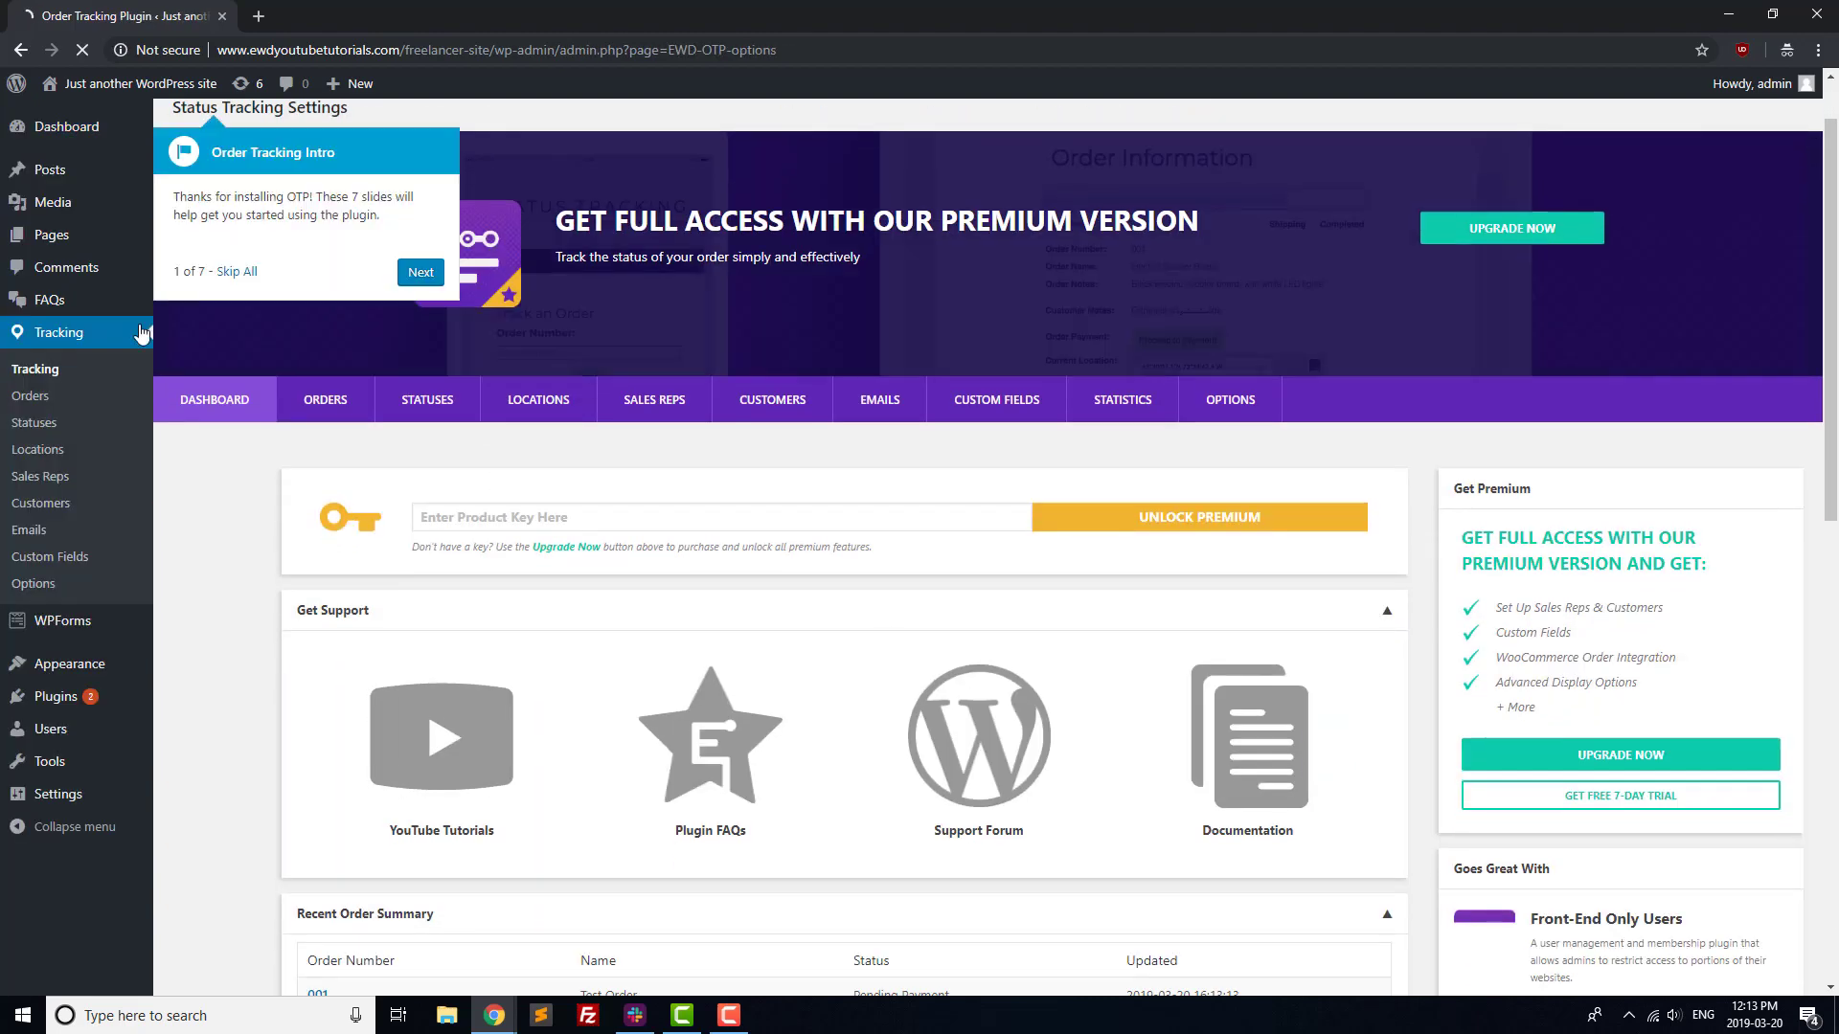
Replace the Tracking page's placeholder paragraph with the Status Tracking form block.
click(52, 235)
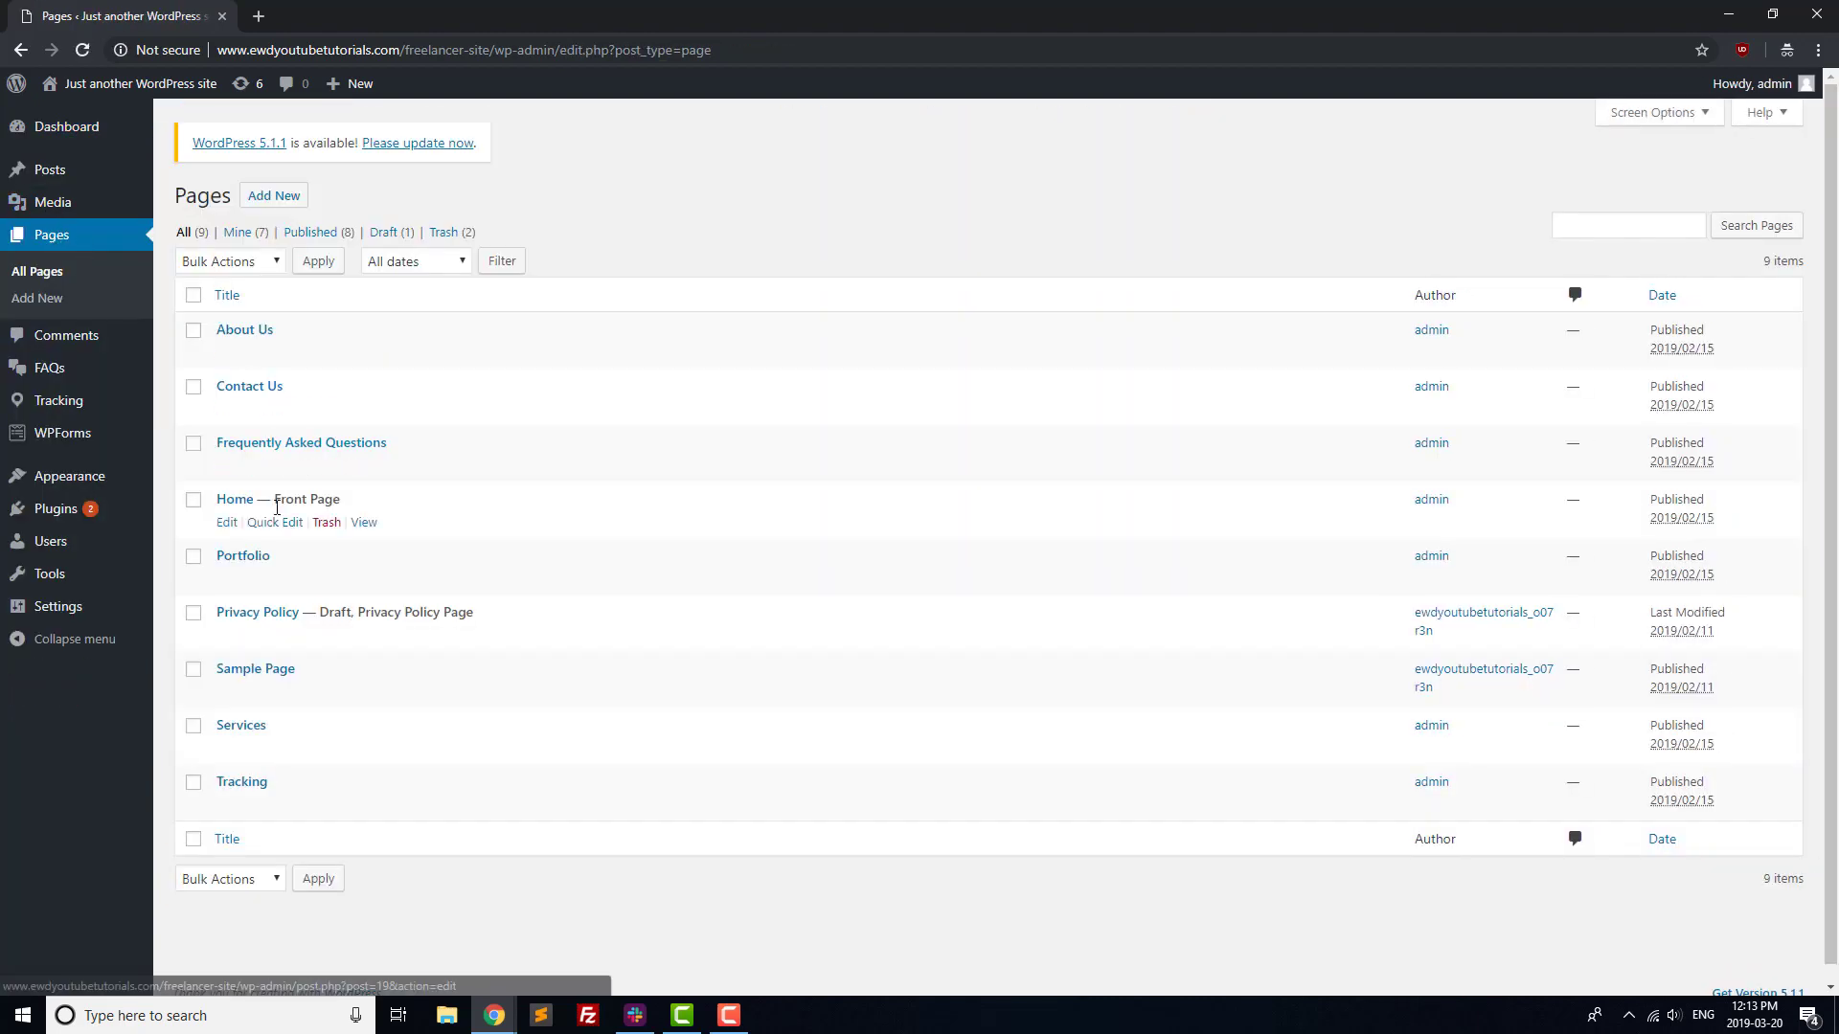
click(243, 783)
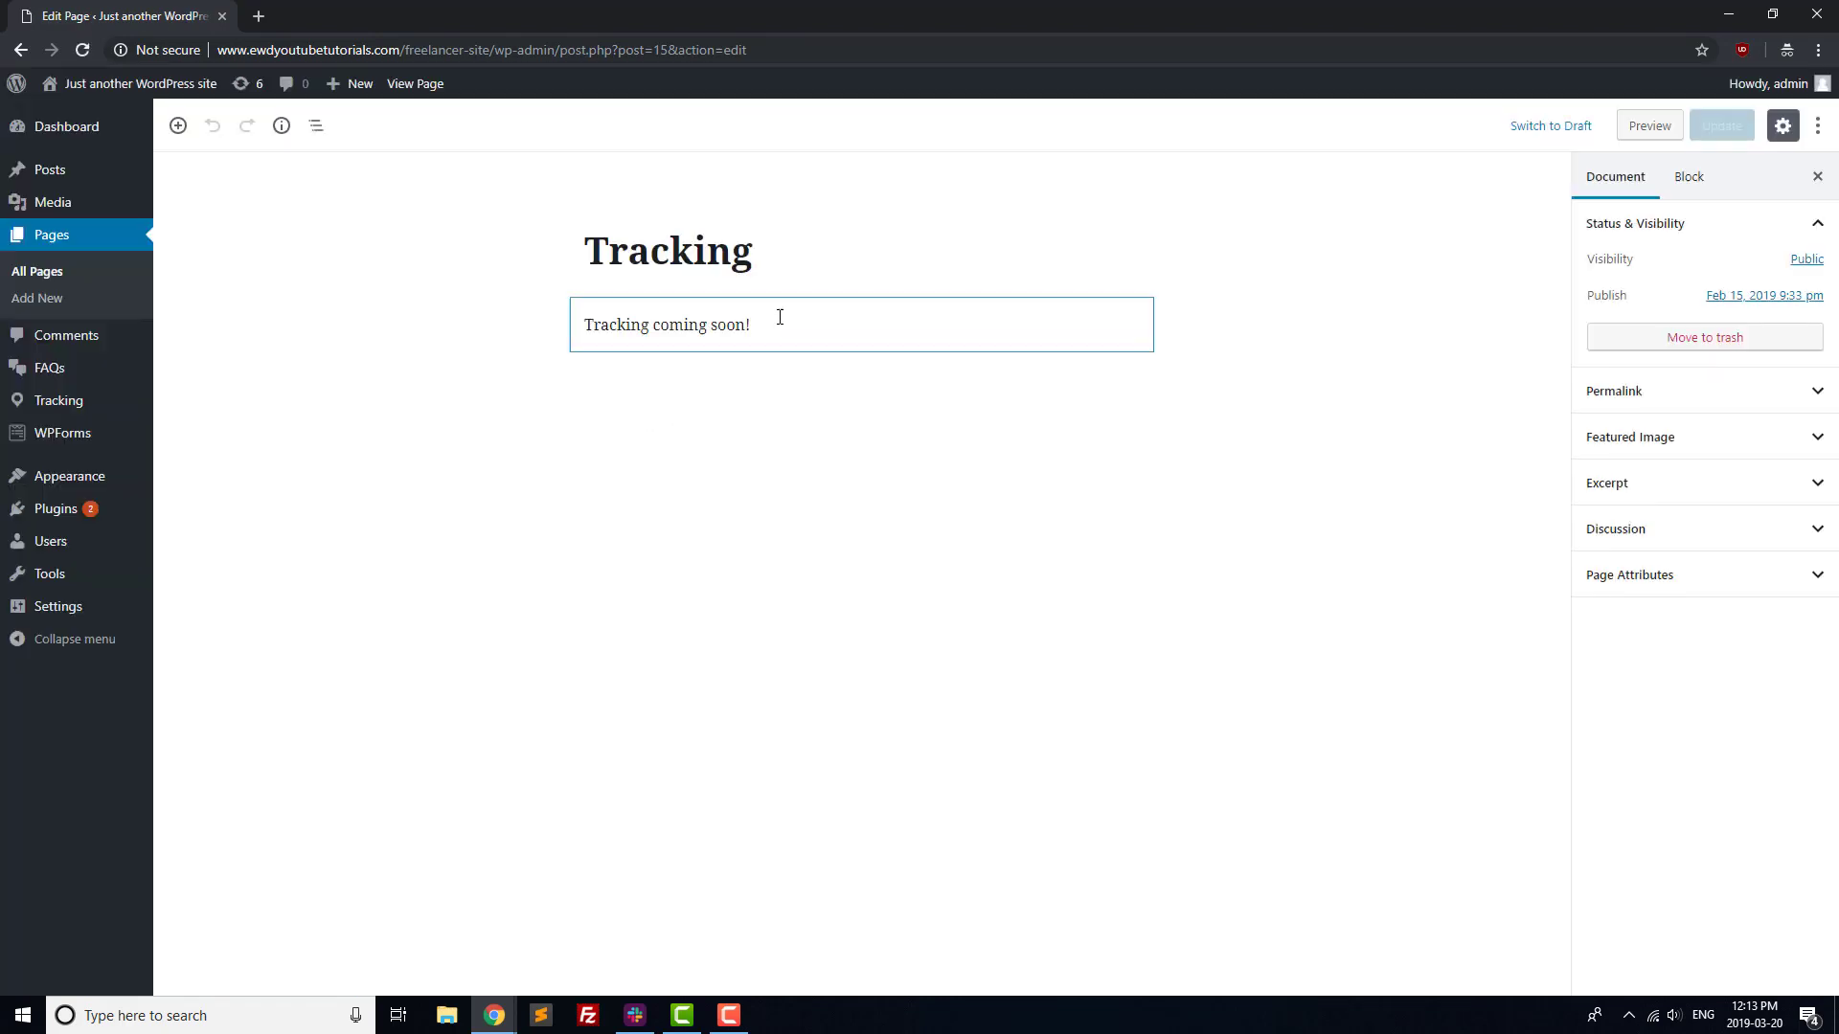
key(ctrl+a)
key(BackSpace)
click(541, 324)
scroll(636, 542, down, 5)
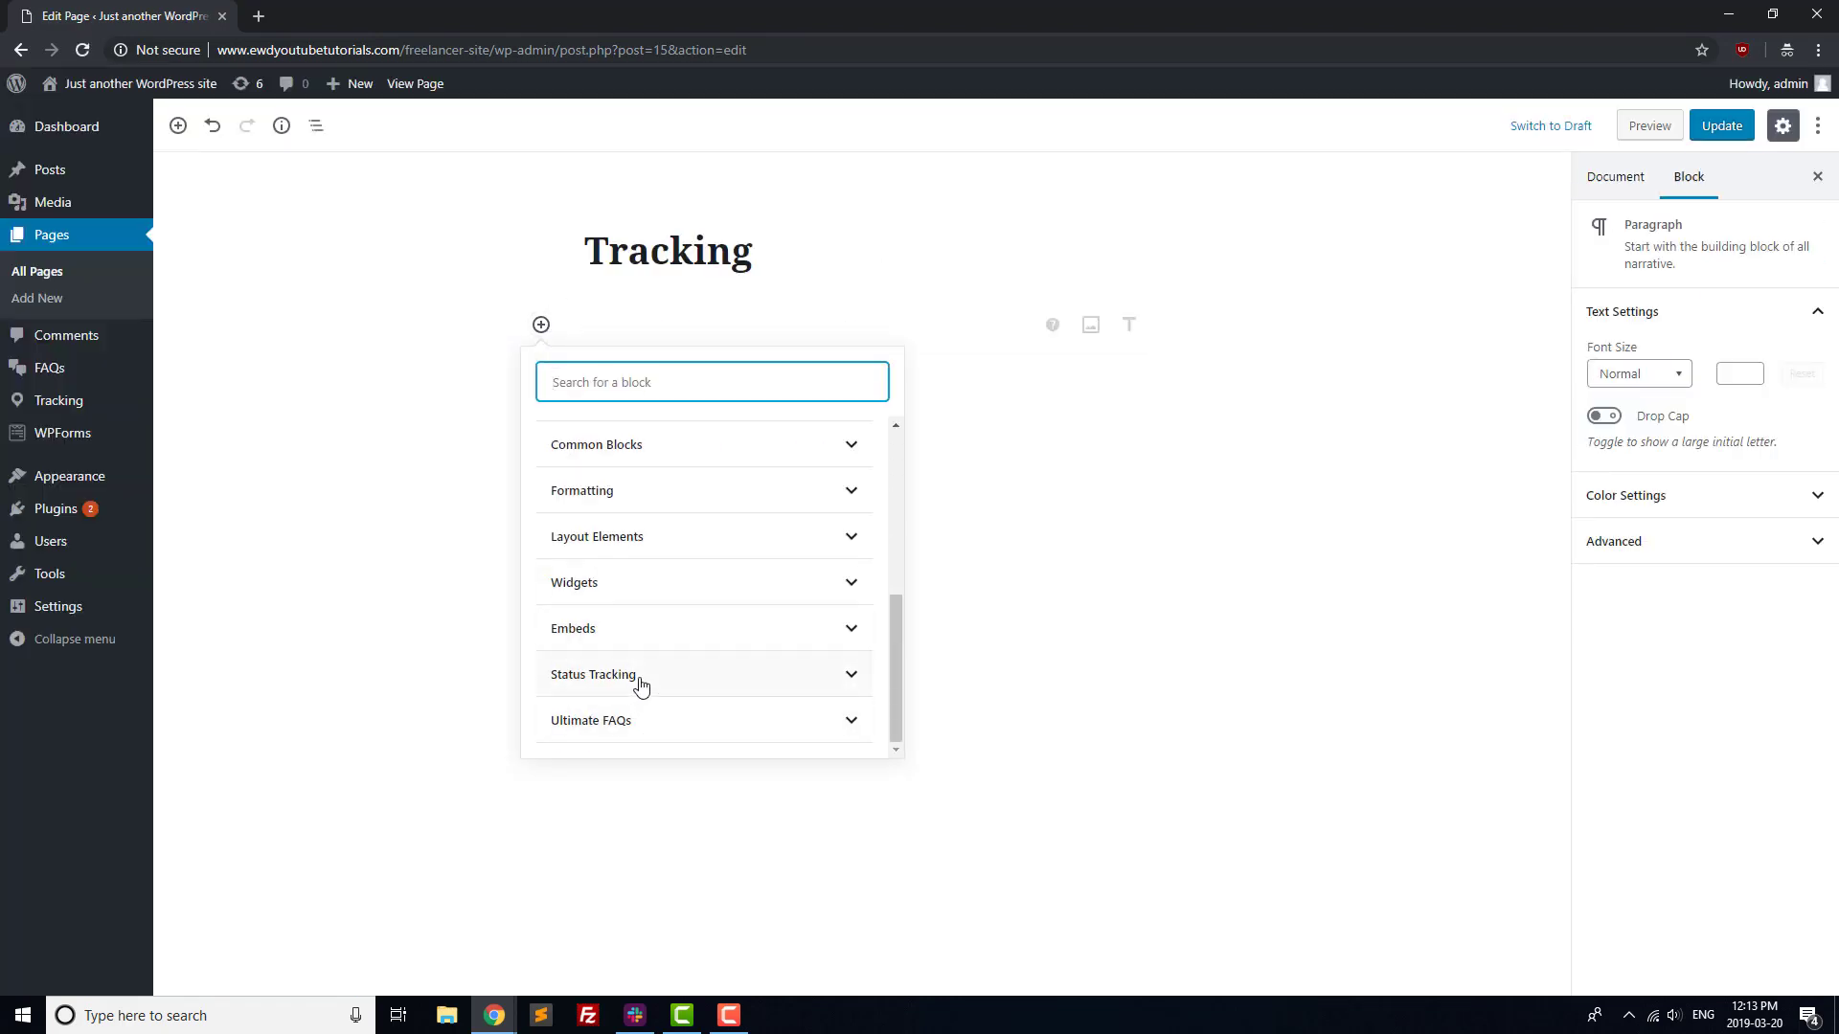
click(641, 676)
click(595, 522)
Update the Tracking page, view it live, and enter 'test' as the order to track.
click(1719, 125)
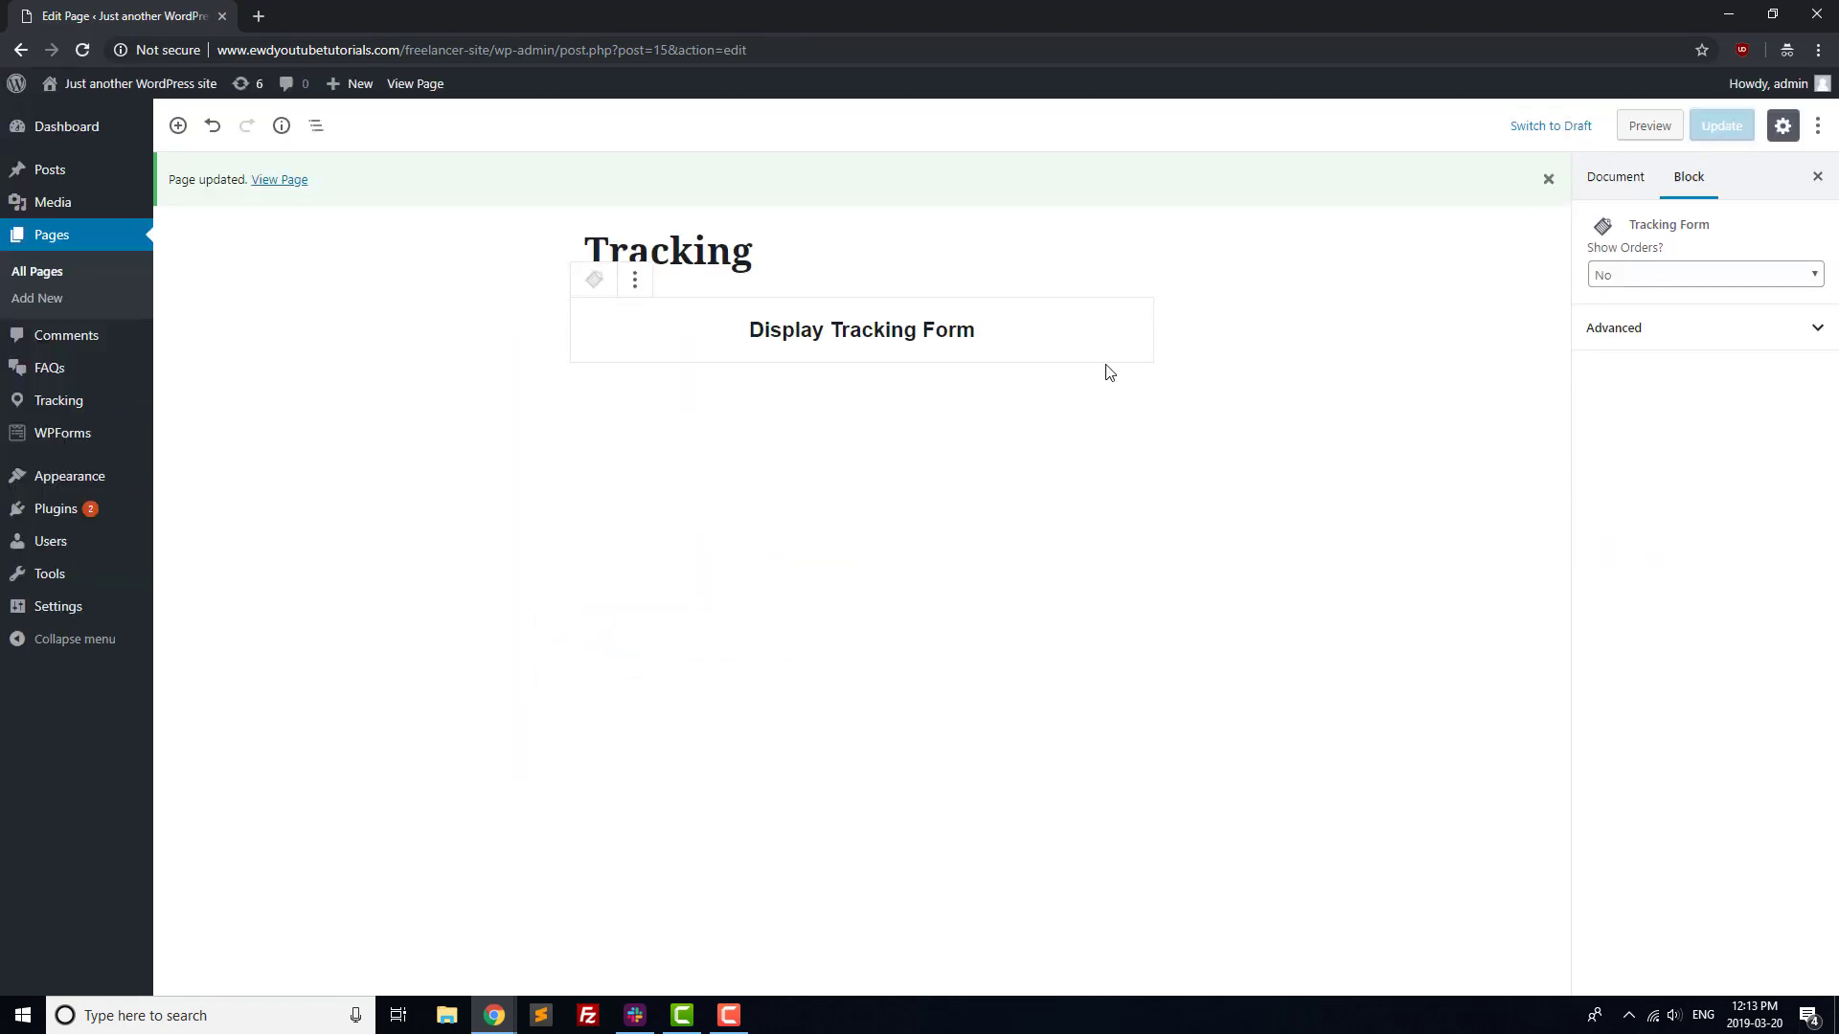
middle_click(414, 84)
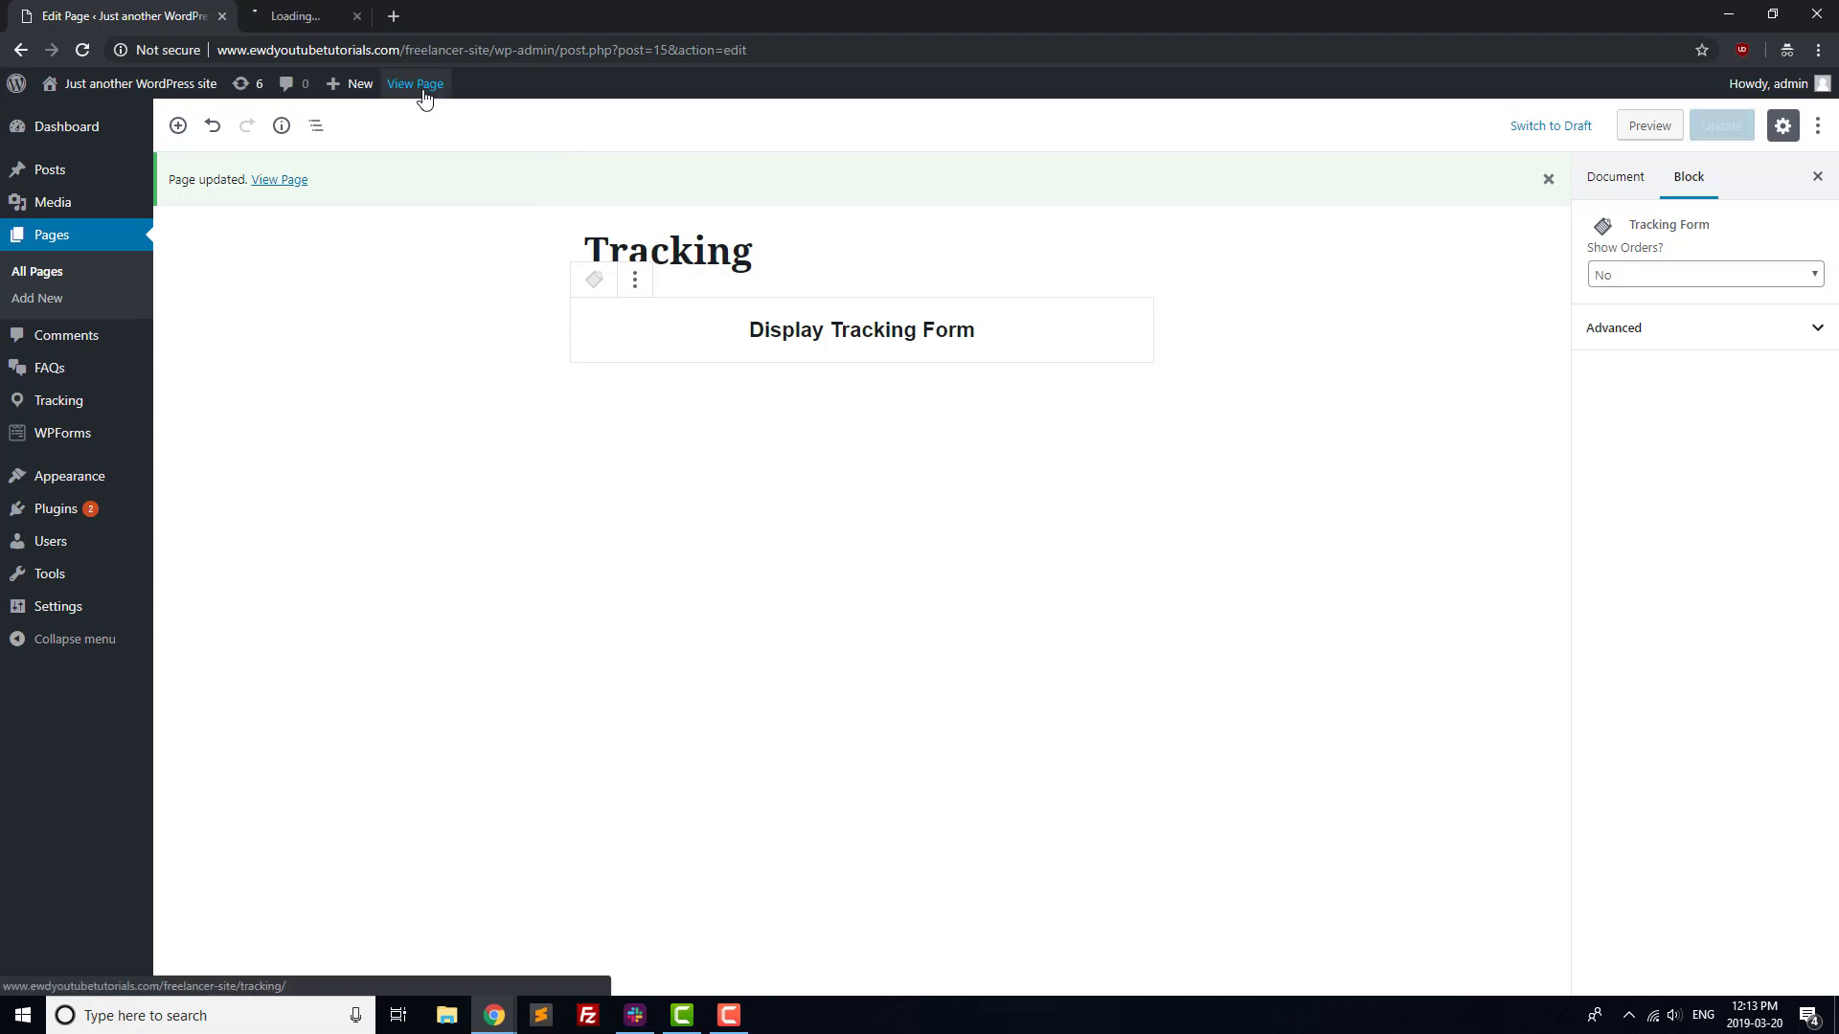
click(349, 15)
click(494, 665)
text(test)
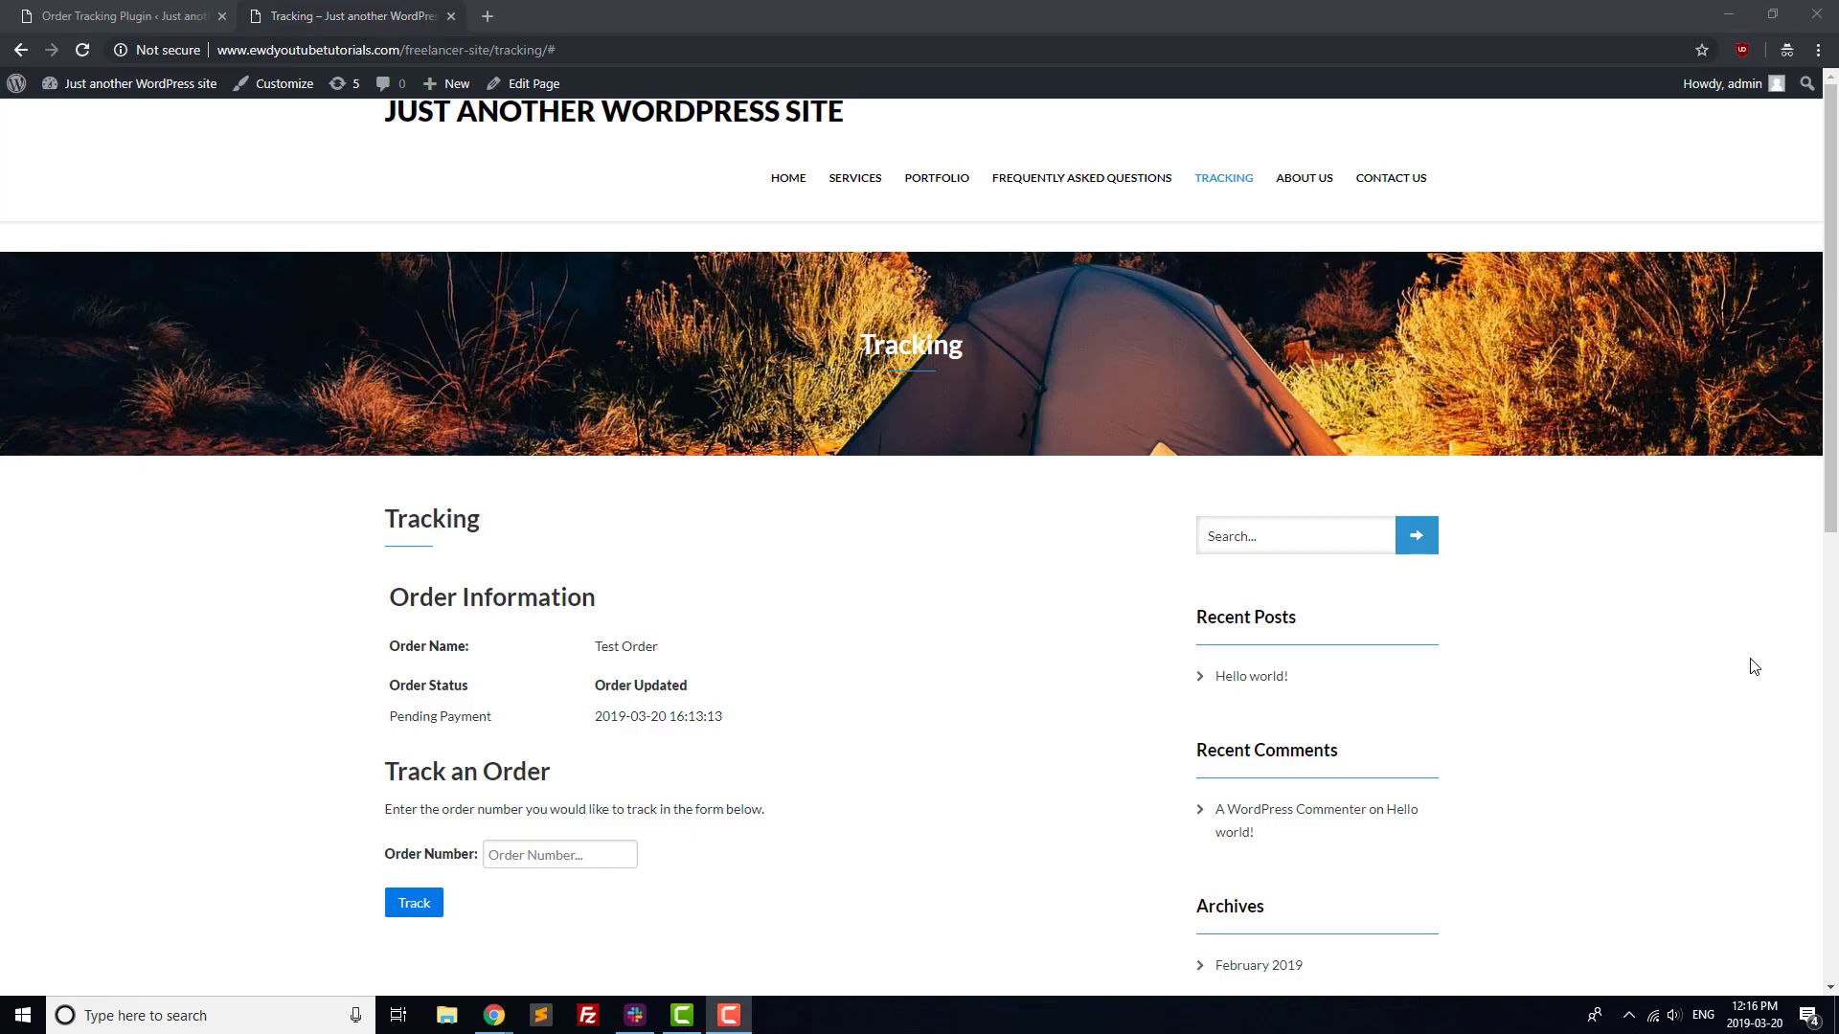